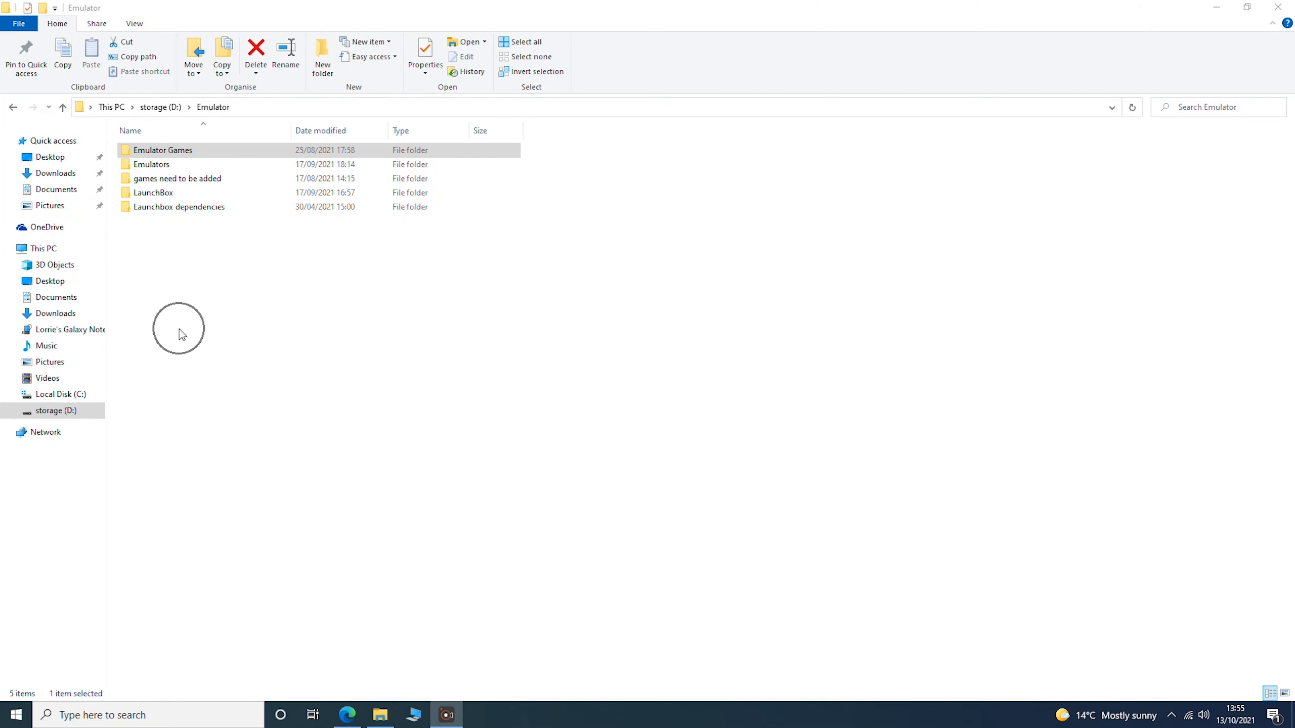
# Open the Amiga 500 folder inside Emulator Games
pyautogui.click(154, 171)
pyautogui.click(153, 149)
pyautogui.doubleClick(151, 149)
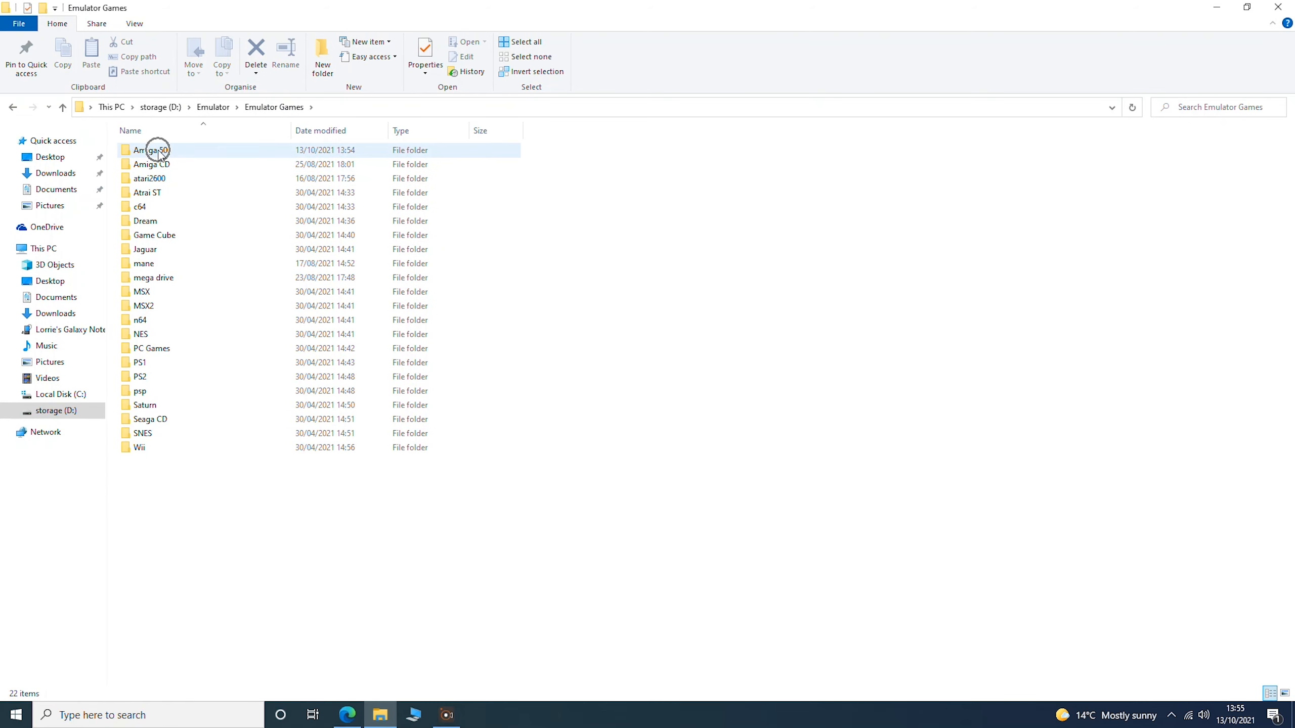
pyautogui.doubleClick(159, 150)
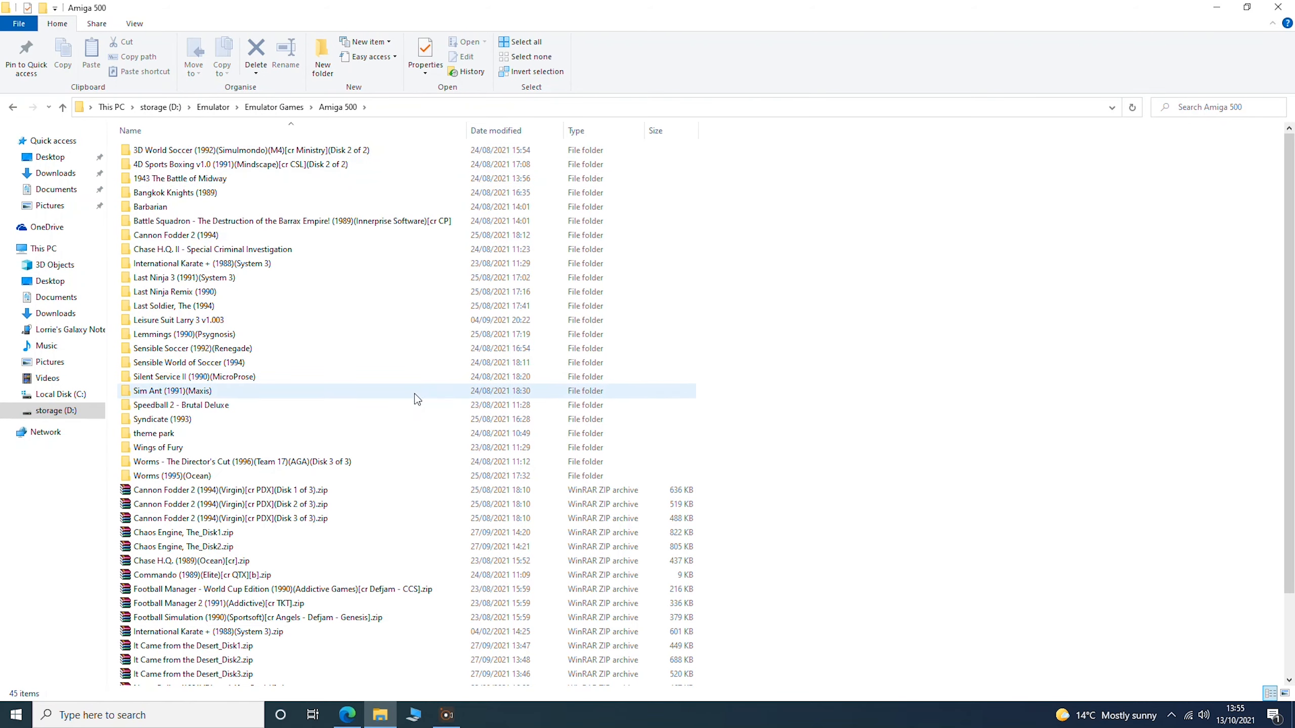
# Select all the zip archives from Cannon Fodder 2 Disk 1 through Switchblade, and clear the selection again
pyautogui.scroll(-2, 462, 443)
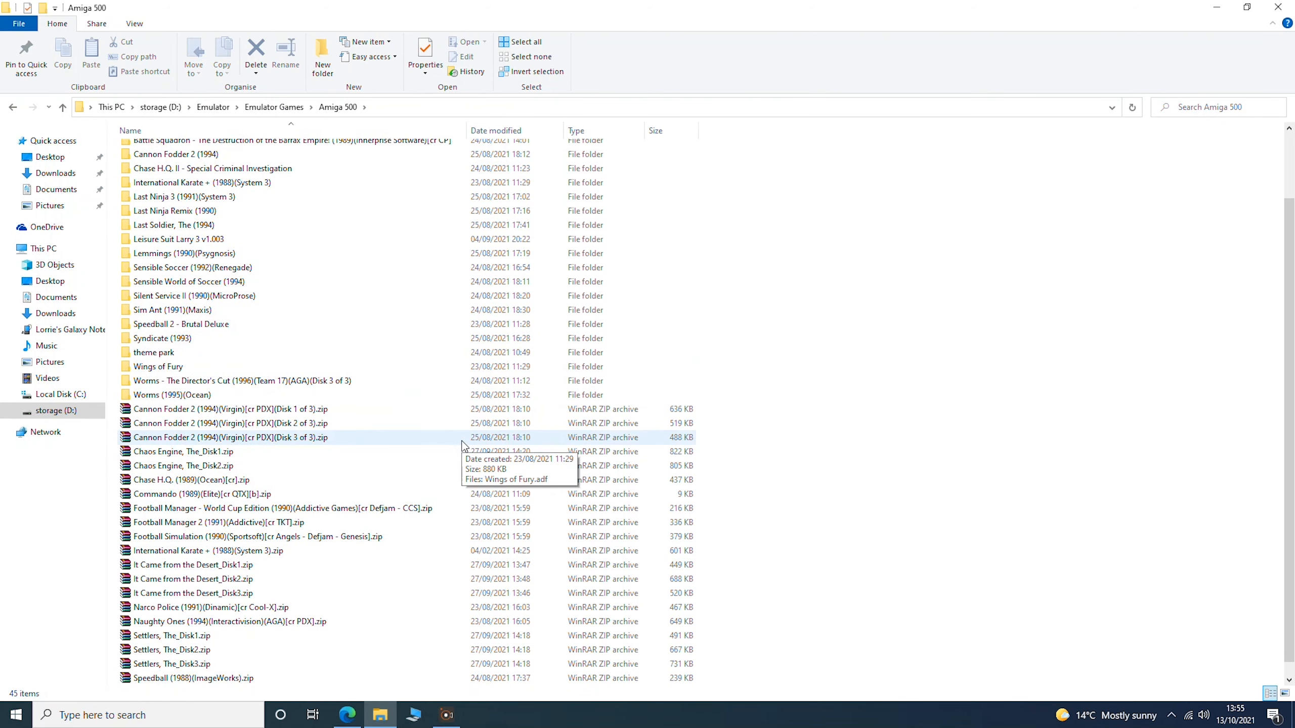
pyautogui.click(423, 413)
pyautogui.scroll(-1, 427, 475)
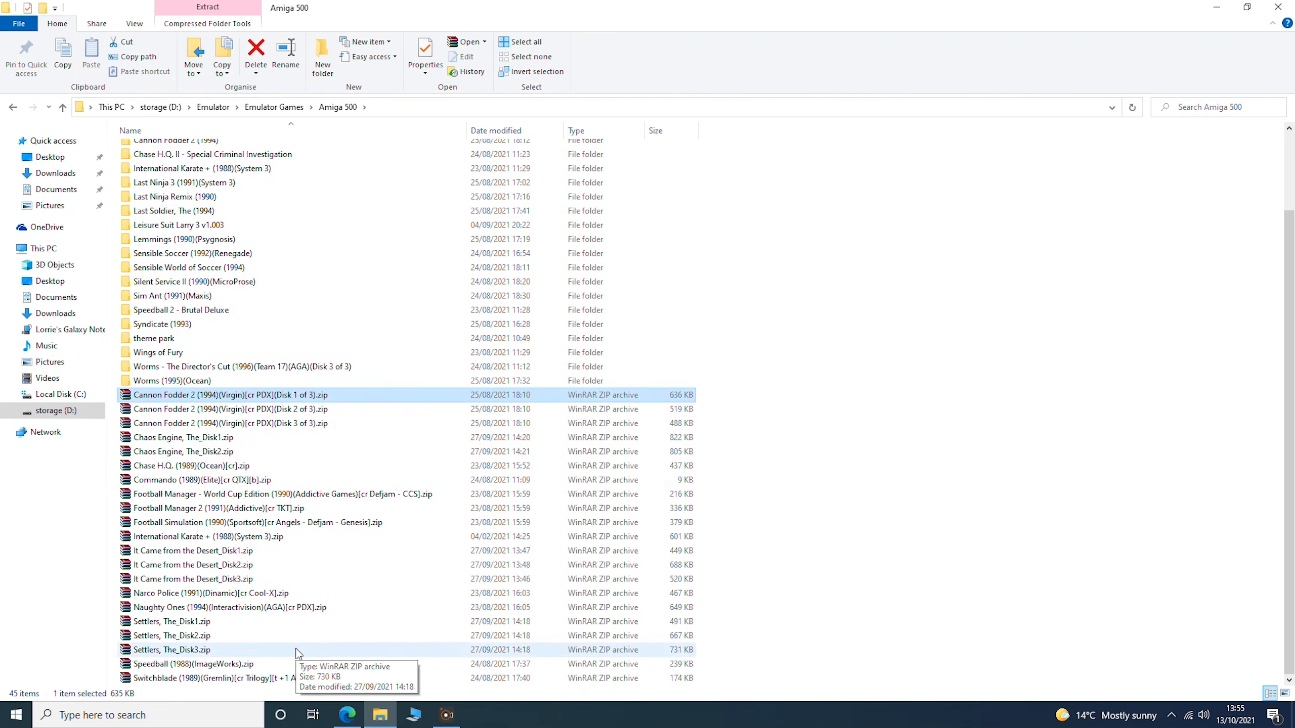
pyautogui.keyDown('shift'); pyautogui.click(234, 678); pyautogui.keyUp('shift')
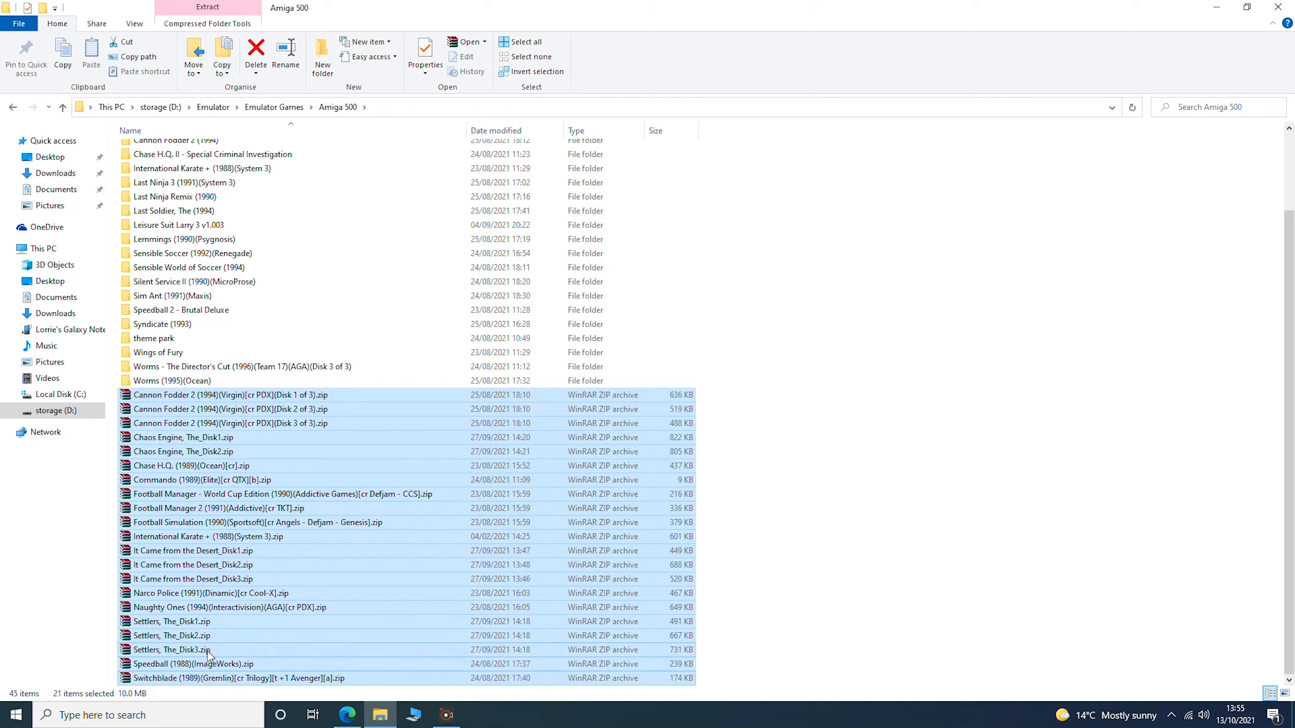
pyautogui.click(818, 437)
# Extract the Chaos Engine Disk1 and Disk2 zip archives together into one folder named Chaos Engine, The_Disk2
pyautogui.click(179, 440)
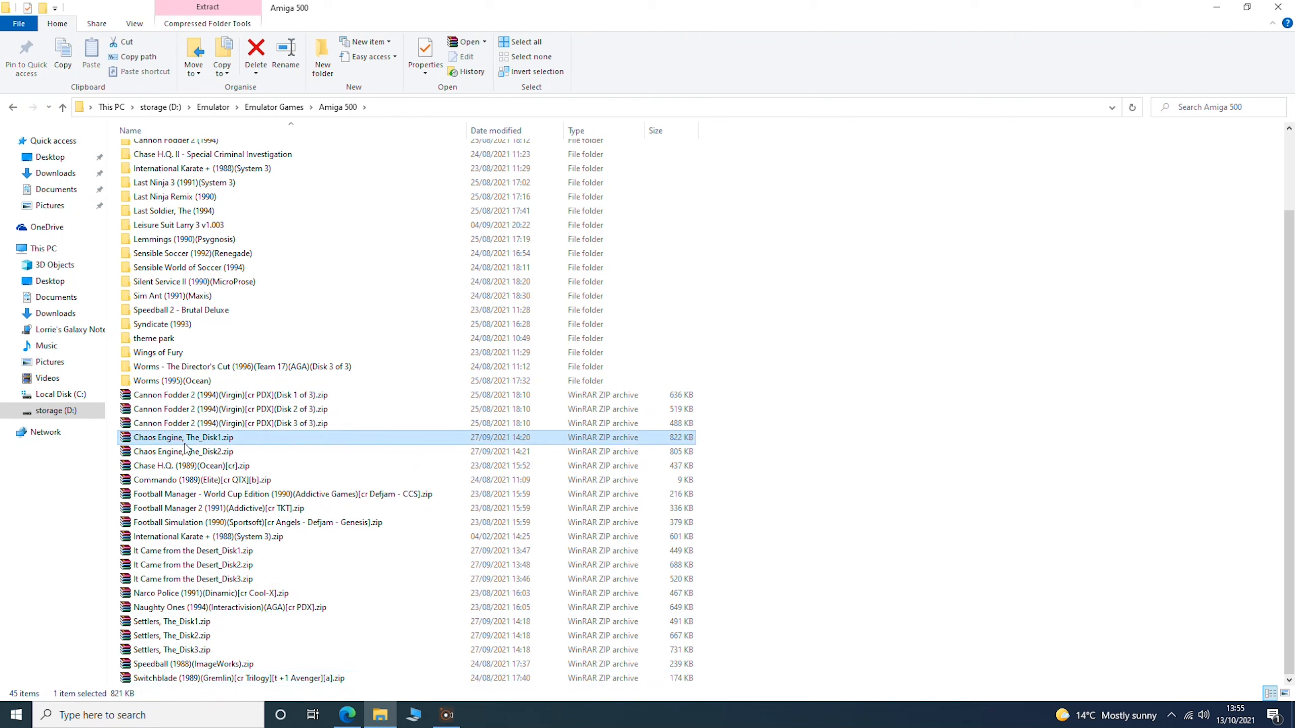
pyautogui.keyDown('shift'); pyautogui.click(186, 457); pyautogui.keyUp('shift')
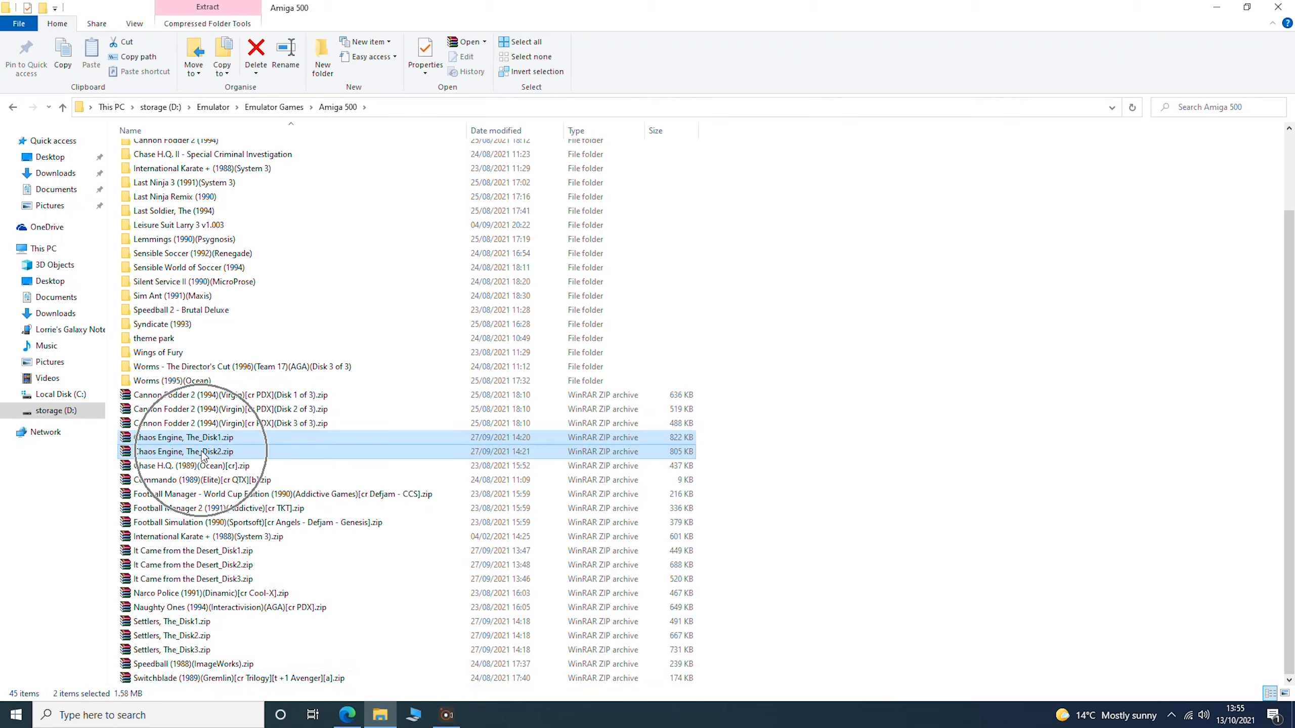
pyautogui.rightClick(203, 453)
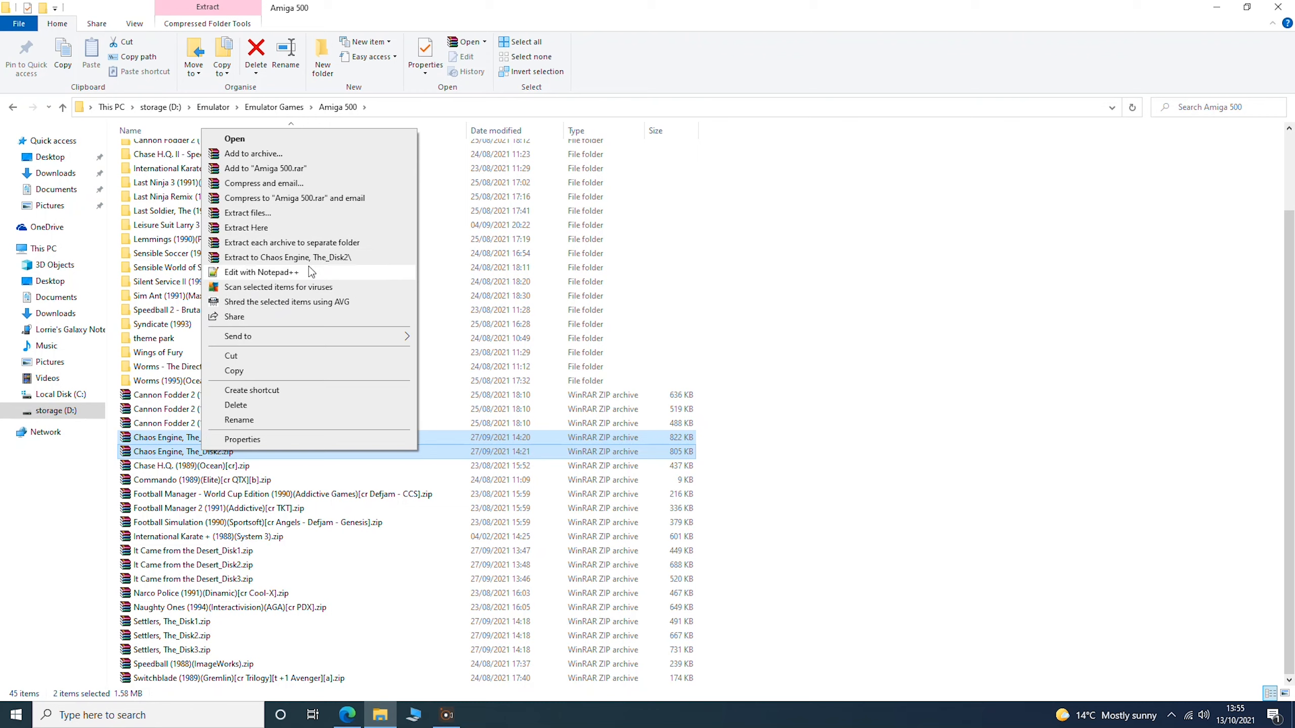
pyautogui.click(338, 257)
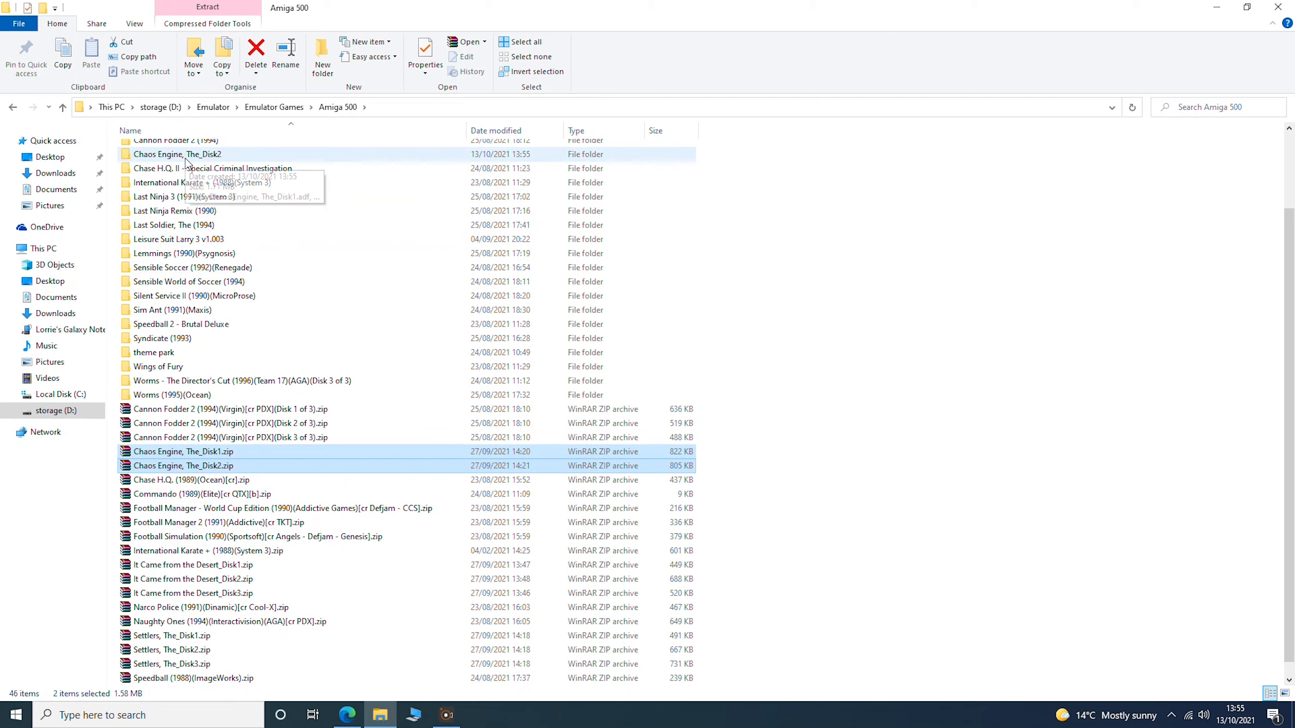
# Check the contents of the extracted Chaos Engine, The_Disk2 folder and return to the Amiga 500 folder
pyautogui.click(185, 157)
pyautogui.doubleClick(187, 156)
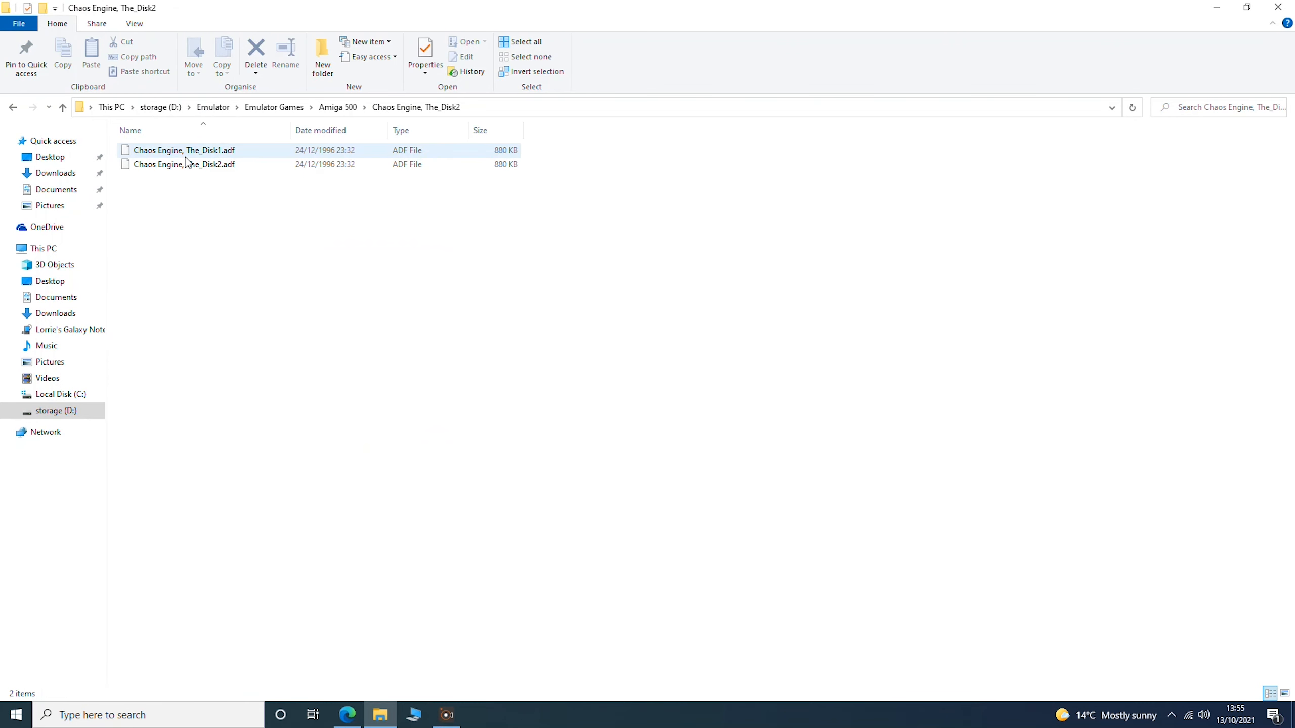
pyautogui.click(13, 108)
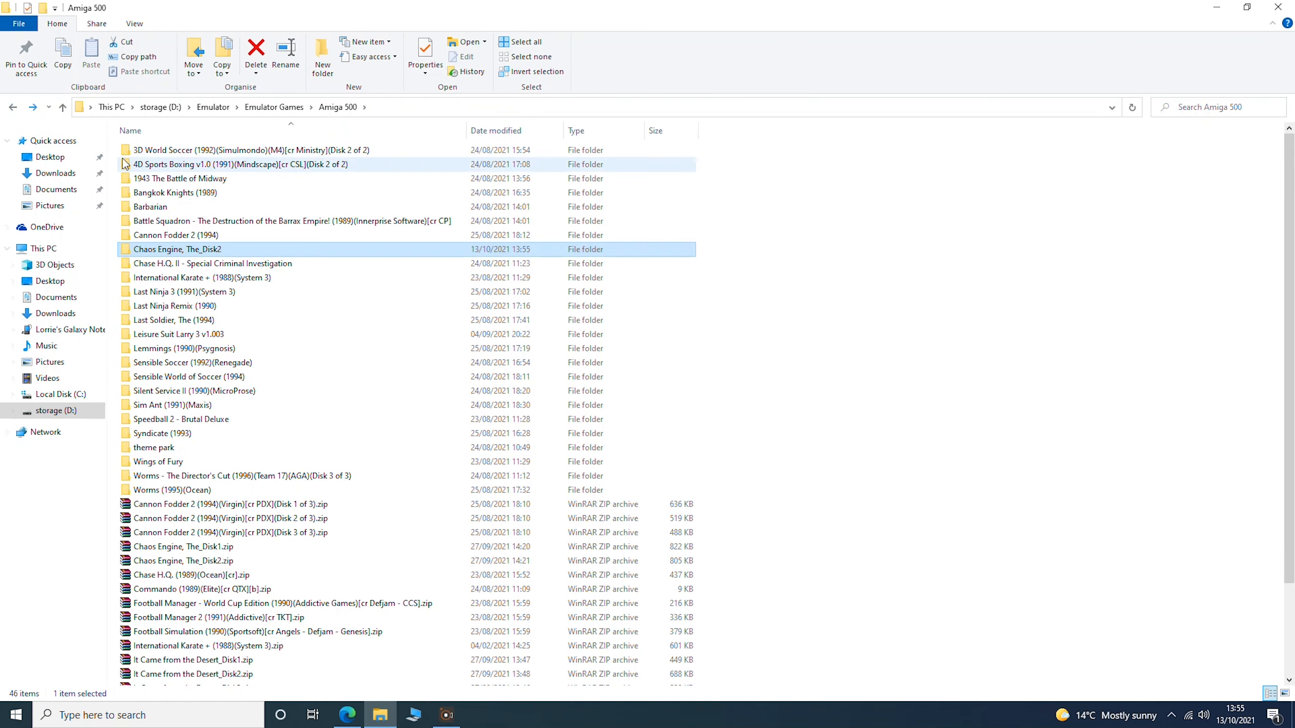
# Rename the extracted Chaos Engine, The_Disk2 folder to Chaos Engine
pyautogui.rightClick(209, 252)
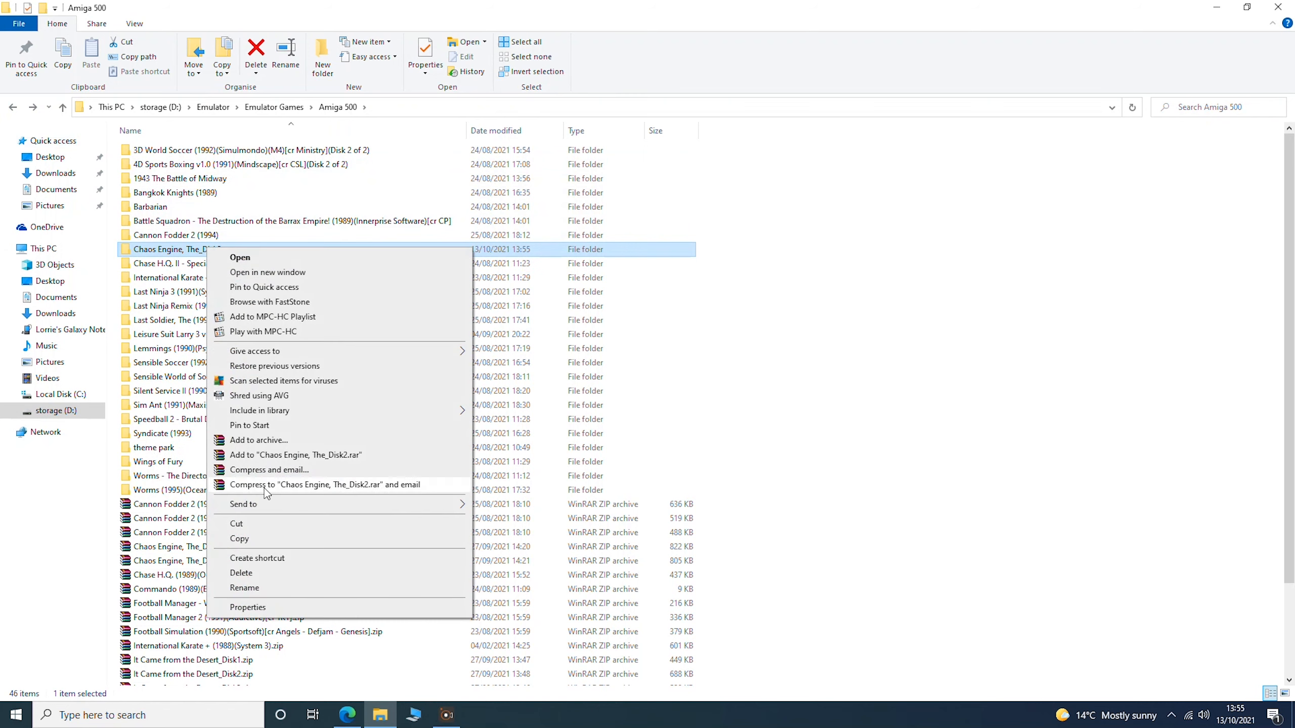
pyautogui.click(269, 589)
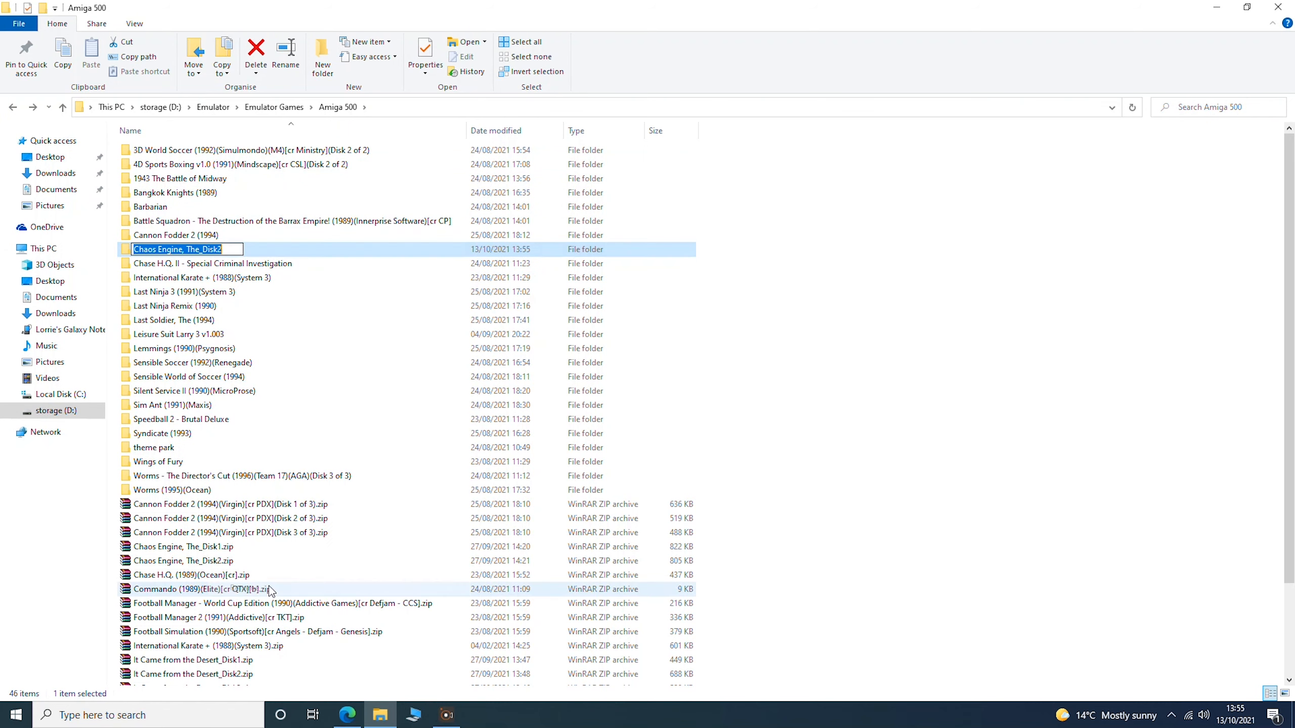
pyautogui.click(233, 250)
pyautogui.press('BackSpace')
pyautogui.press('BackSpace')
pyautogui.press('BackSpace')
pyautogui.press('BackSpace')
pyautogui.press('BackSpace')
pyautogui.press('BackSpace')
pyautogui.press('BackSpace')
pyautogui.press('BackSpace')
pyautogui.press('BackSpace')
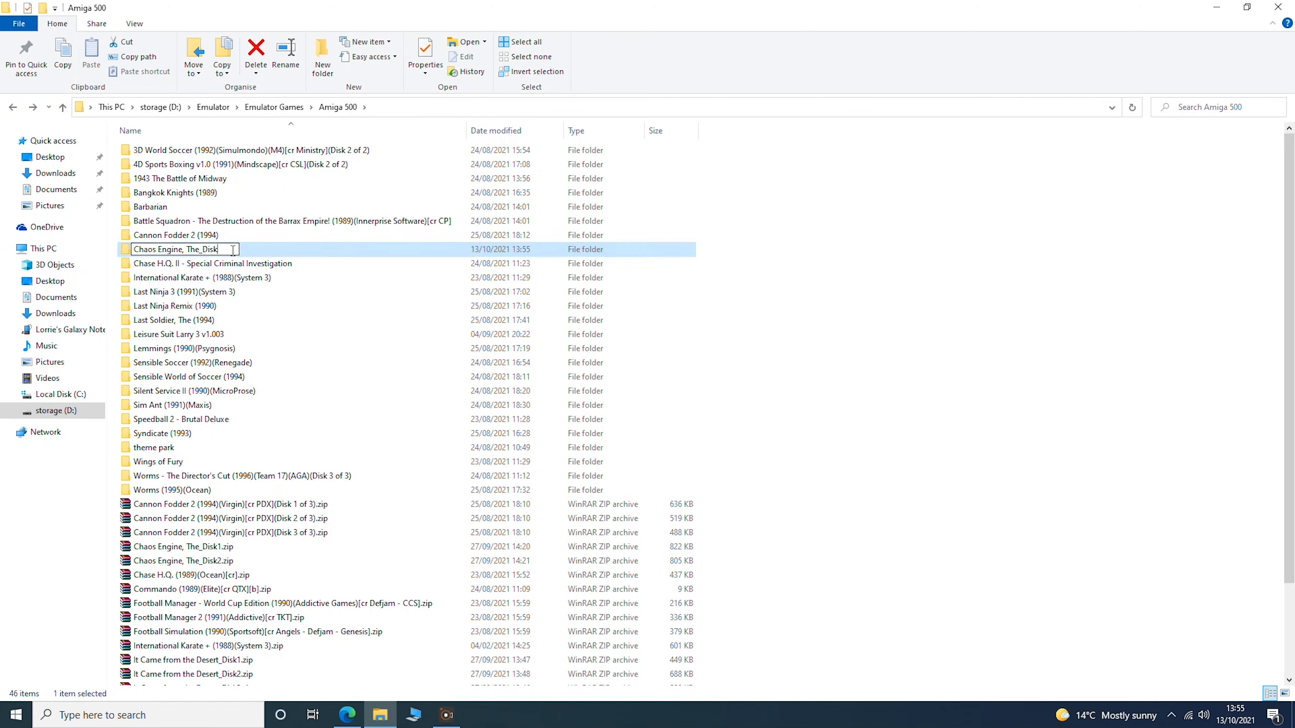
pyautogui.press('BackSpace')
pyautogui.press('BackSpace')
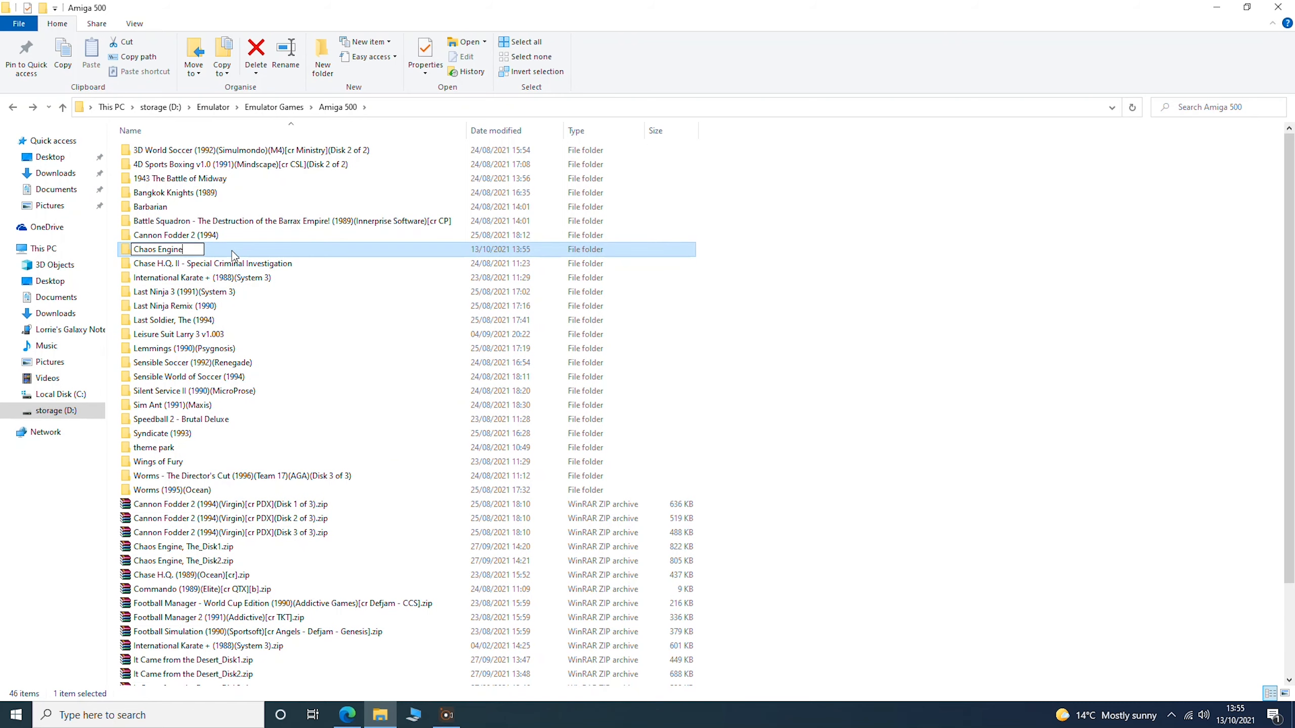
pyautogui.press('Return')
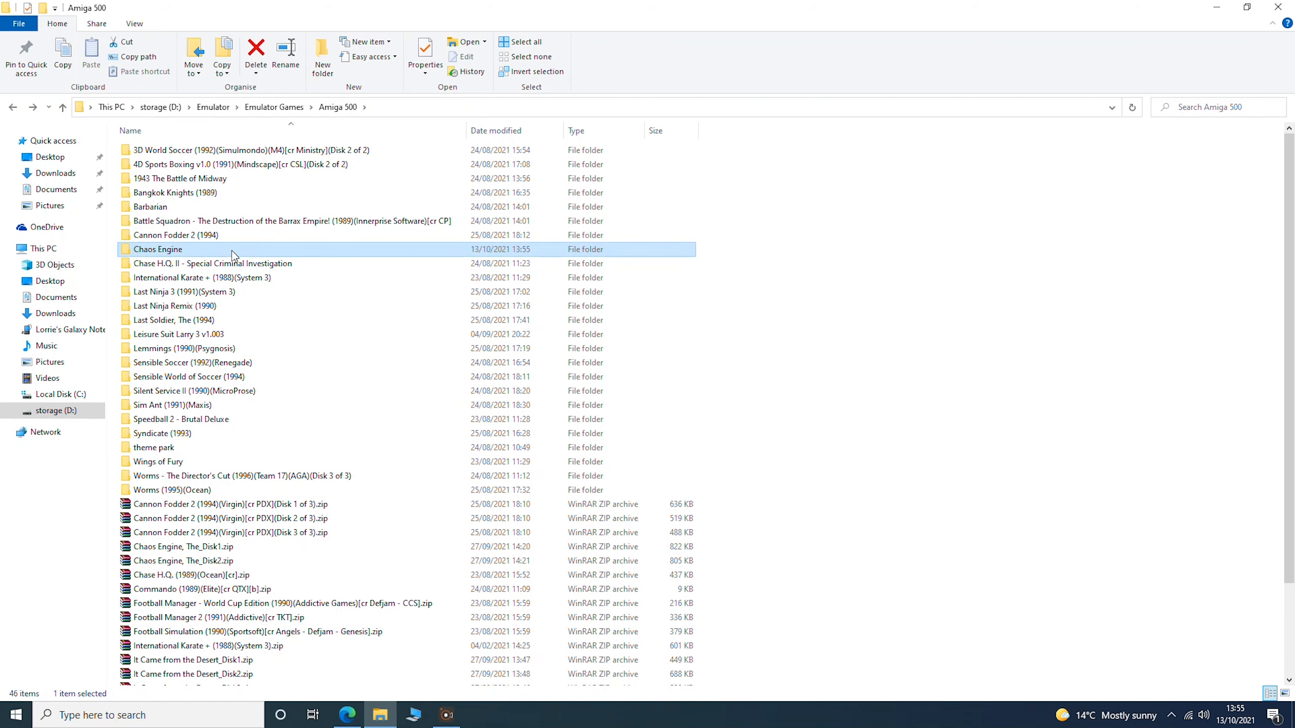
# In the Chaos Engine folder, copy the full name of the Disk1 file, including its .adf extension, from its properties
pyautogui.doubleClick(162, 249)
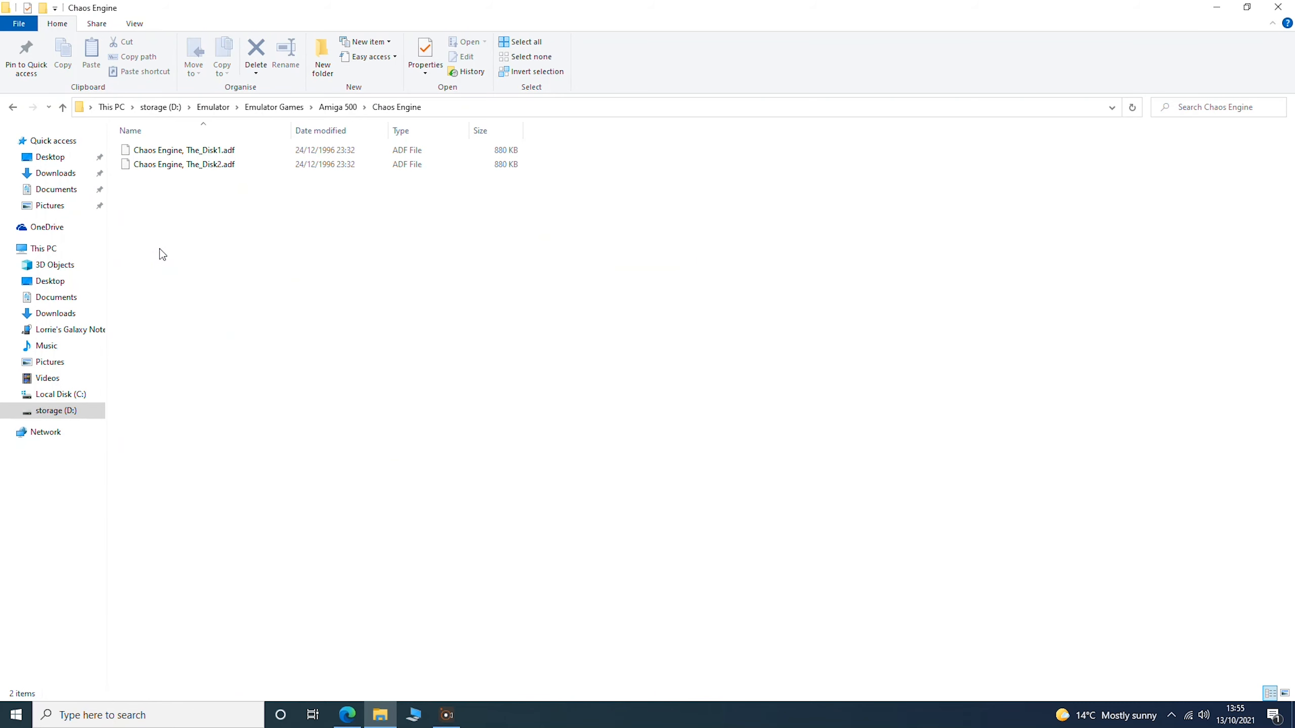
pyautogui.click(191, 151)
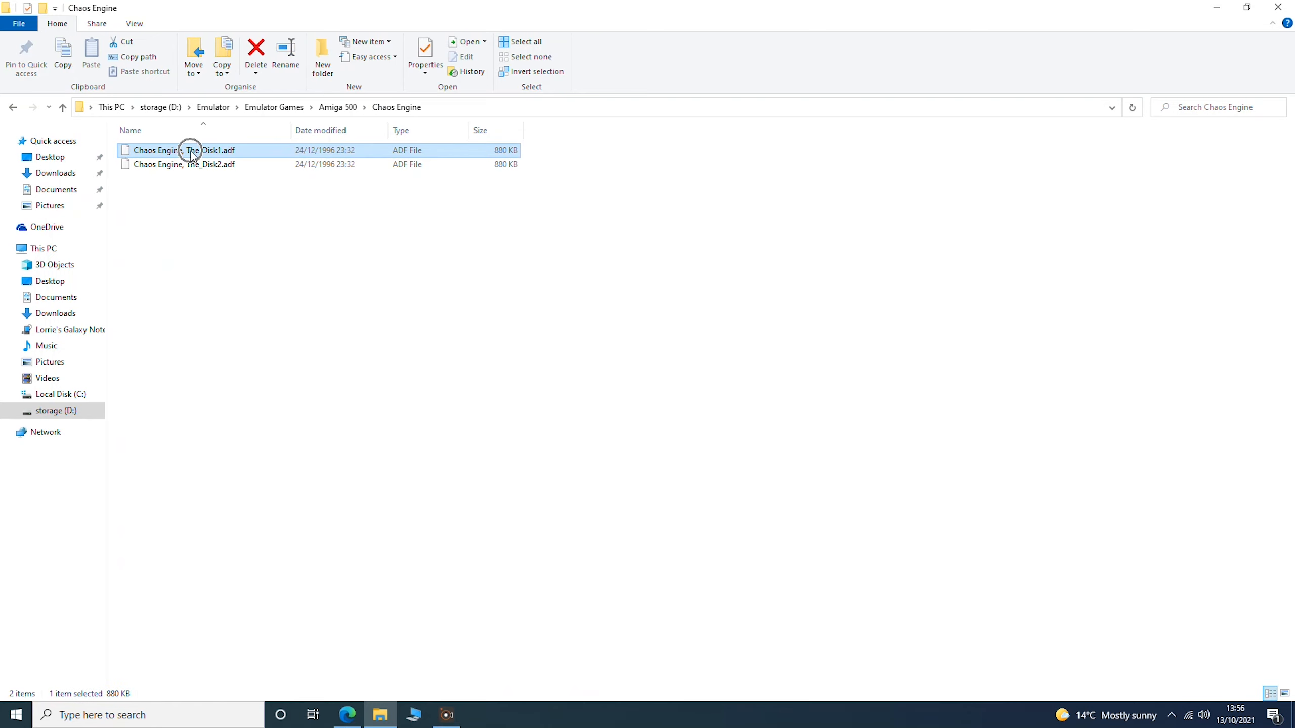
pyautogui.rightClick(192, 152)
pyautogui.click(261, 432)
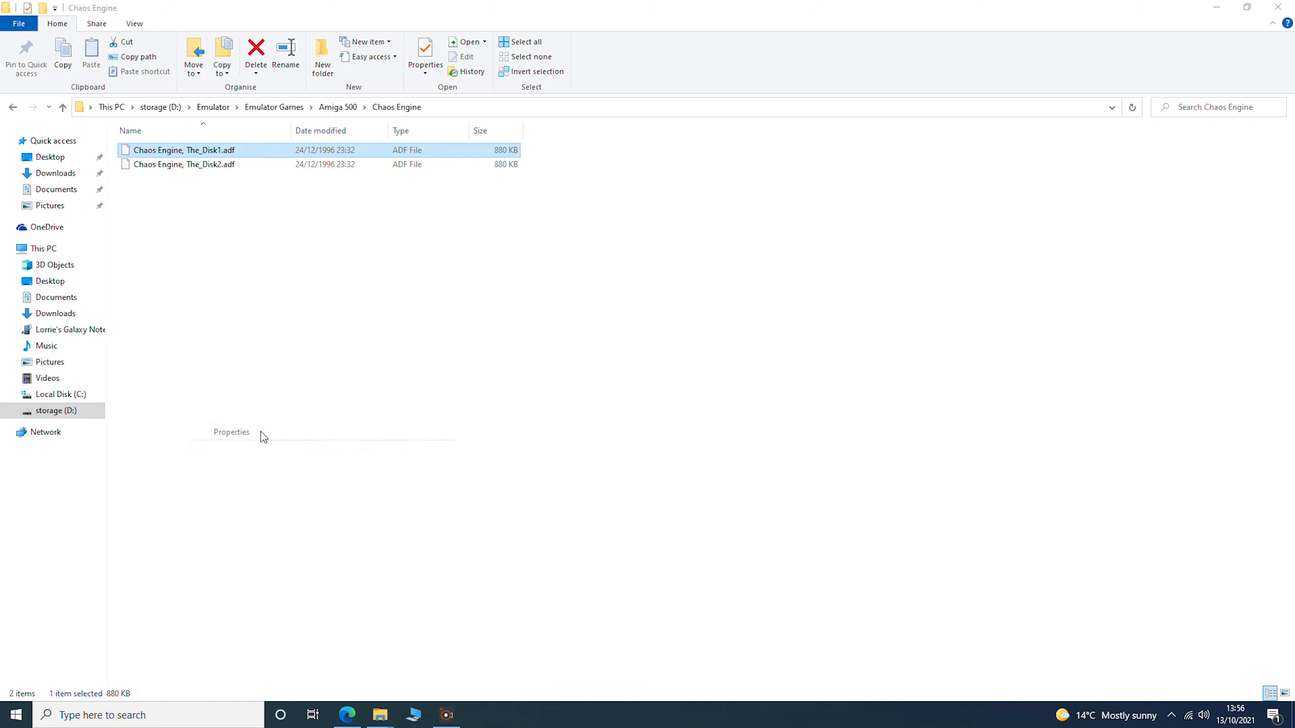
pyautogui.moveTo(364, 209); pyautogui.dragTo(248, 210)
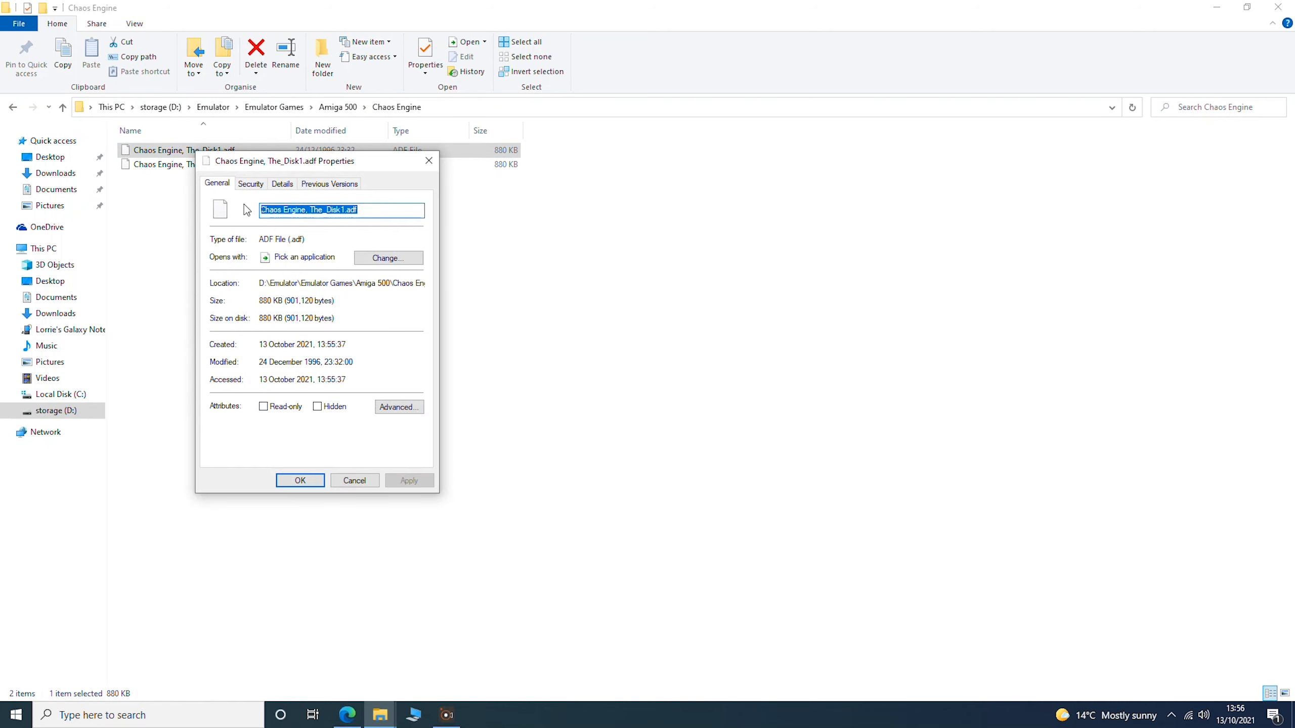
pyautogui.rightClick(280, 209)
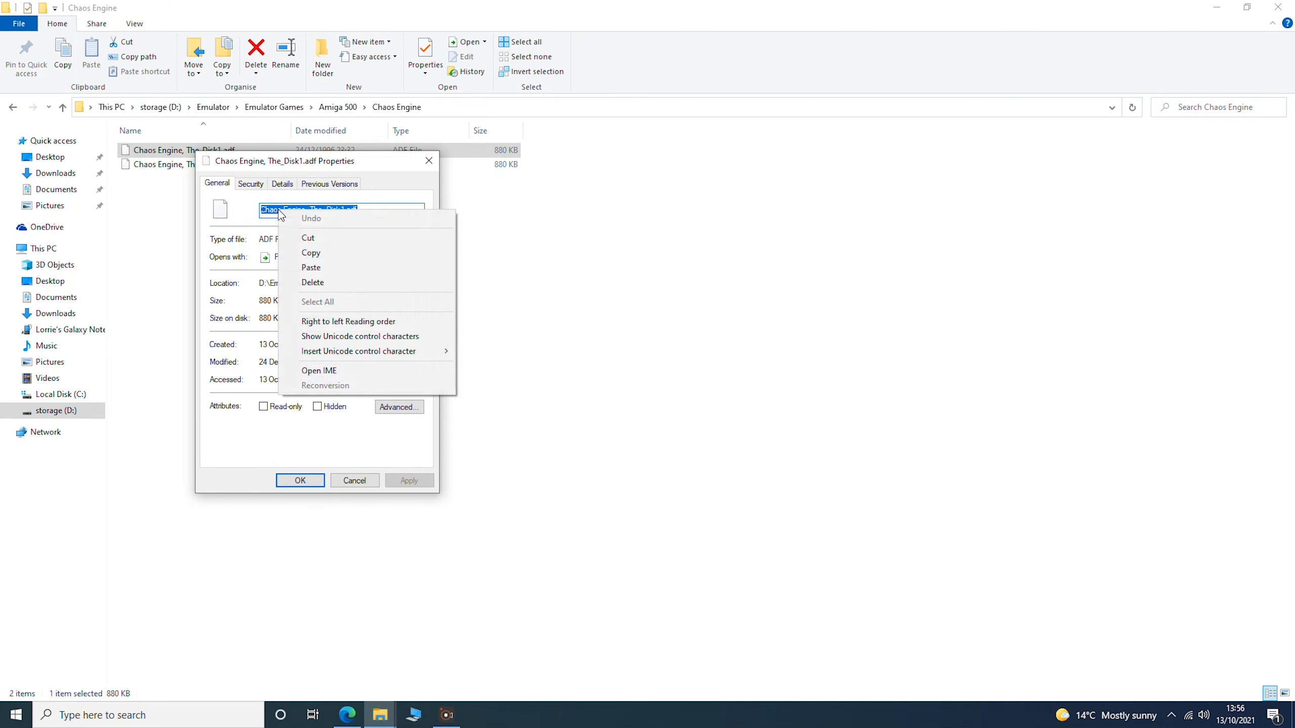
pyautogui.press('ctrl')
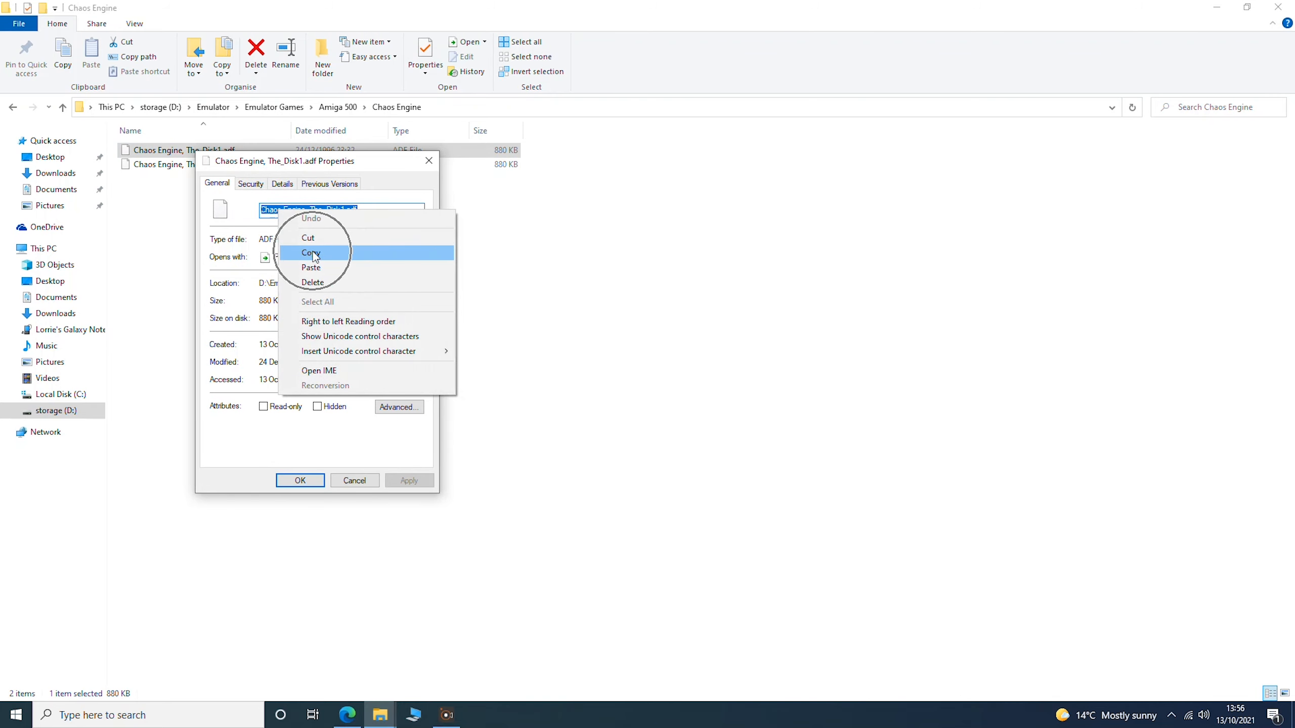
pyautogui.click(315, 254)
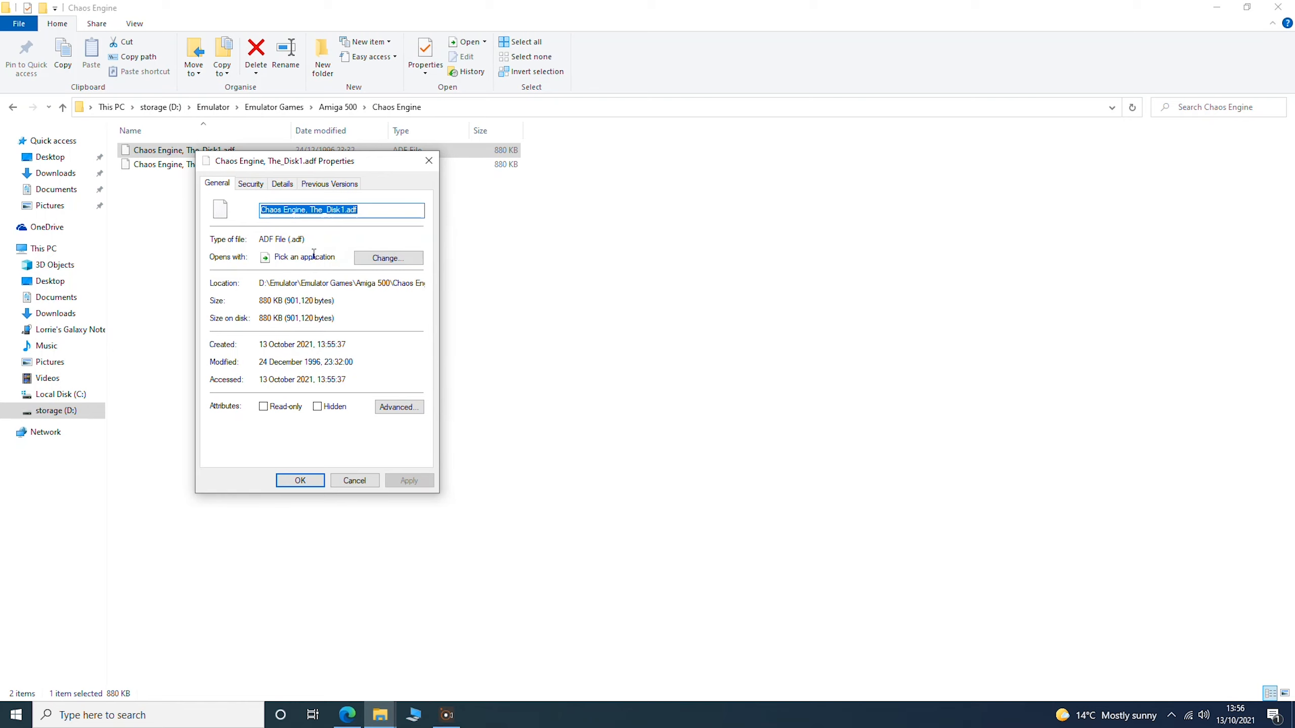
pyautogui.click(314, 480)
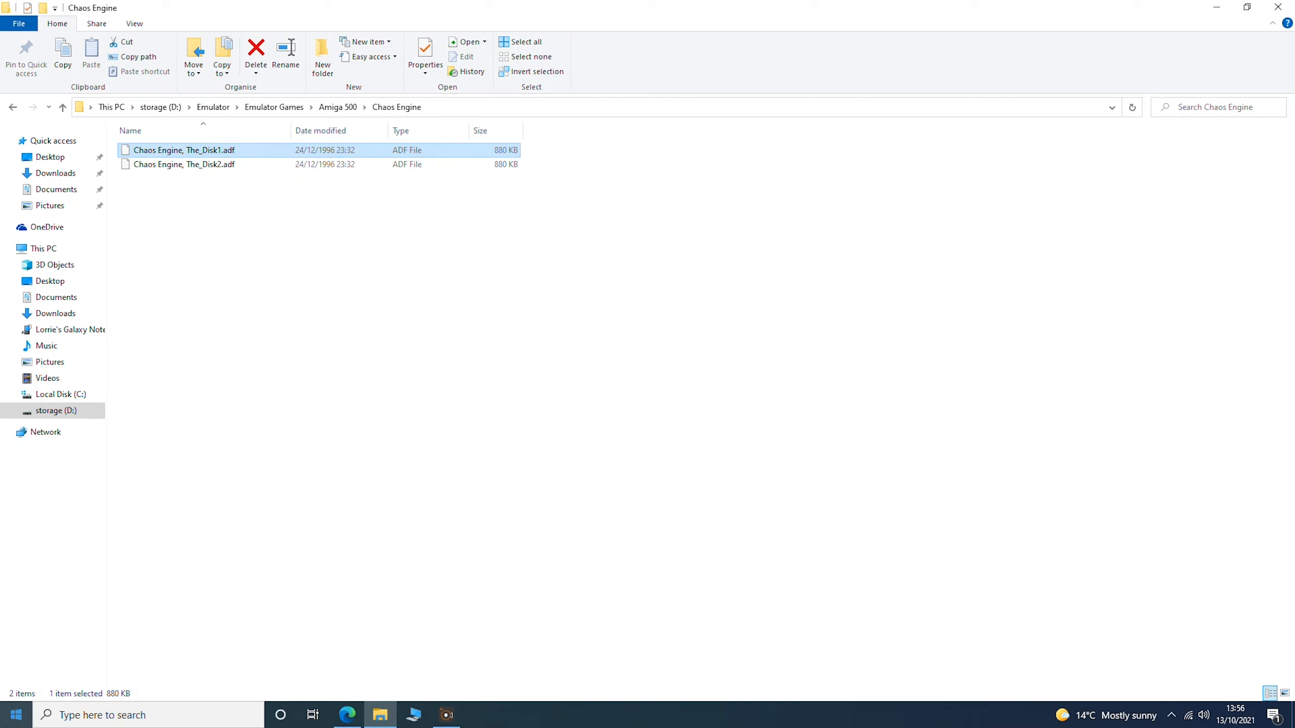
# Open Notepad++ and paste the copied Disk1 file name on line 1, followed by a new line
pyautogui.click(144, 710)
pyautogui.write('n')
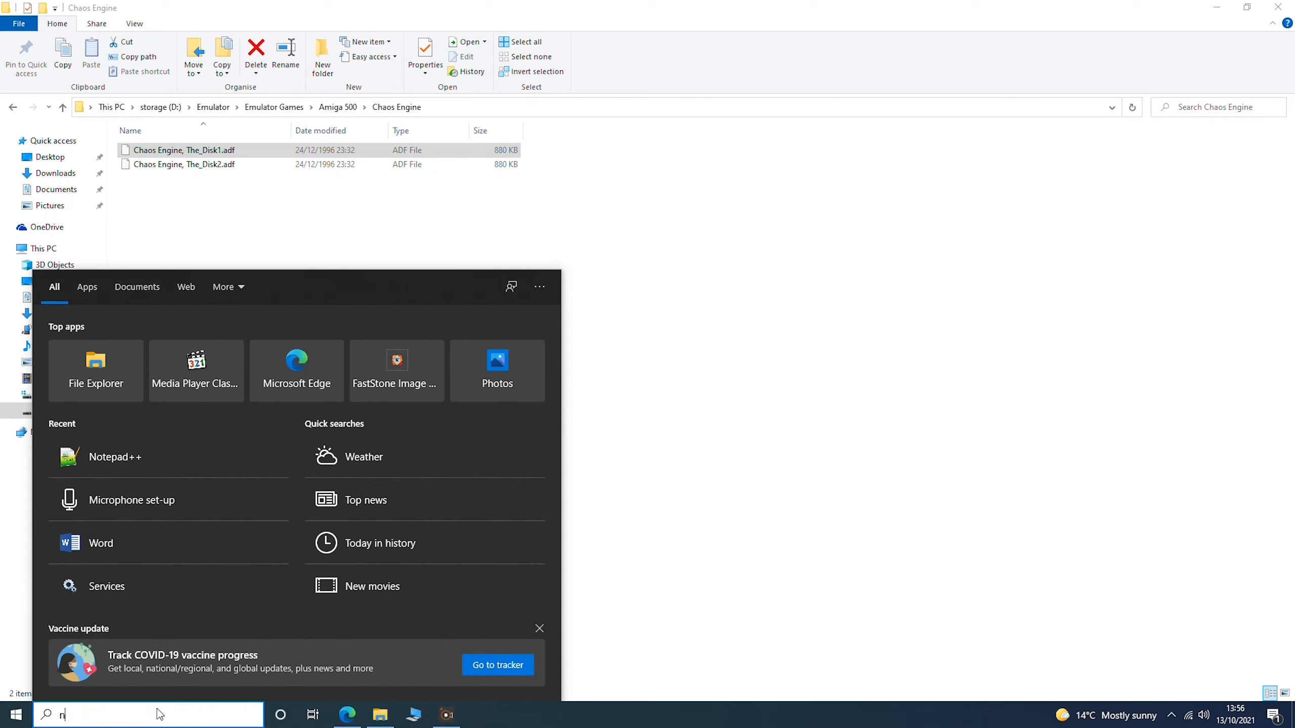
pyautogui.write('ote')
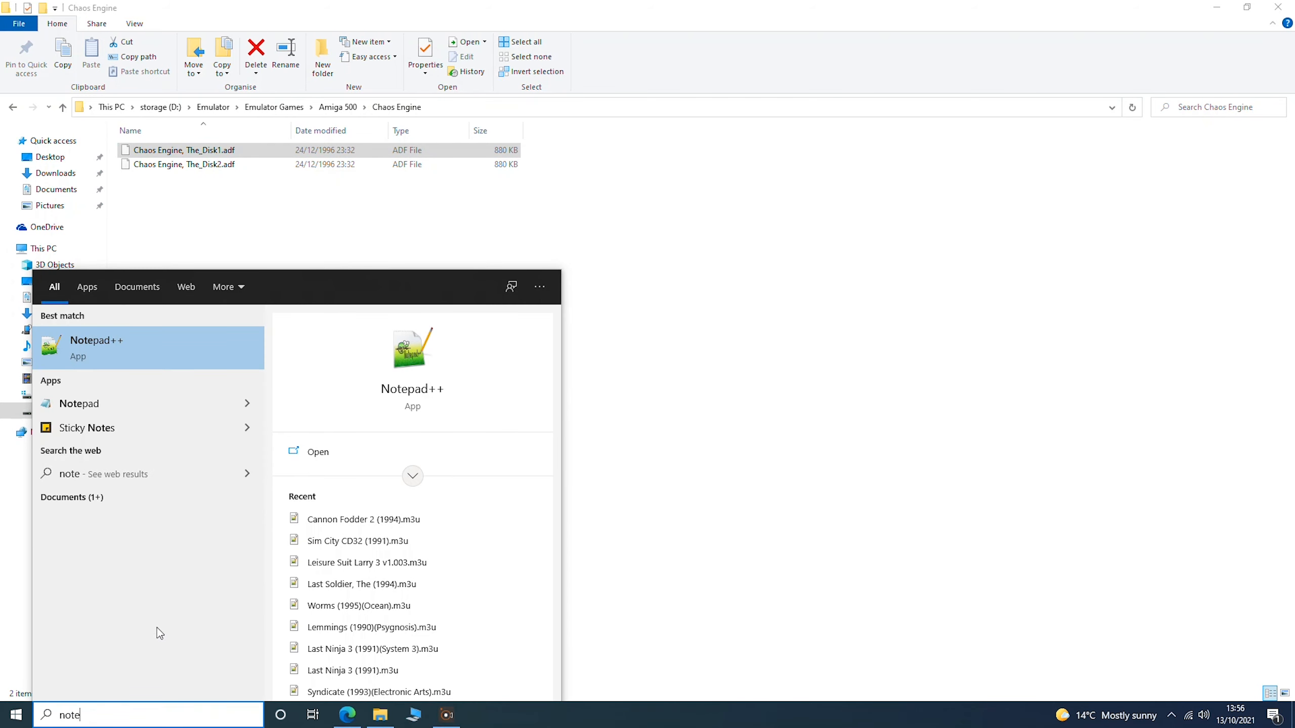
pyautogui.click(135, 343)
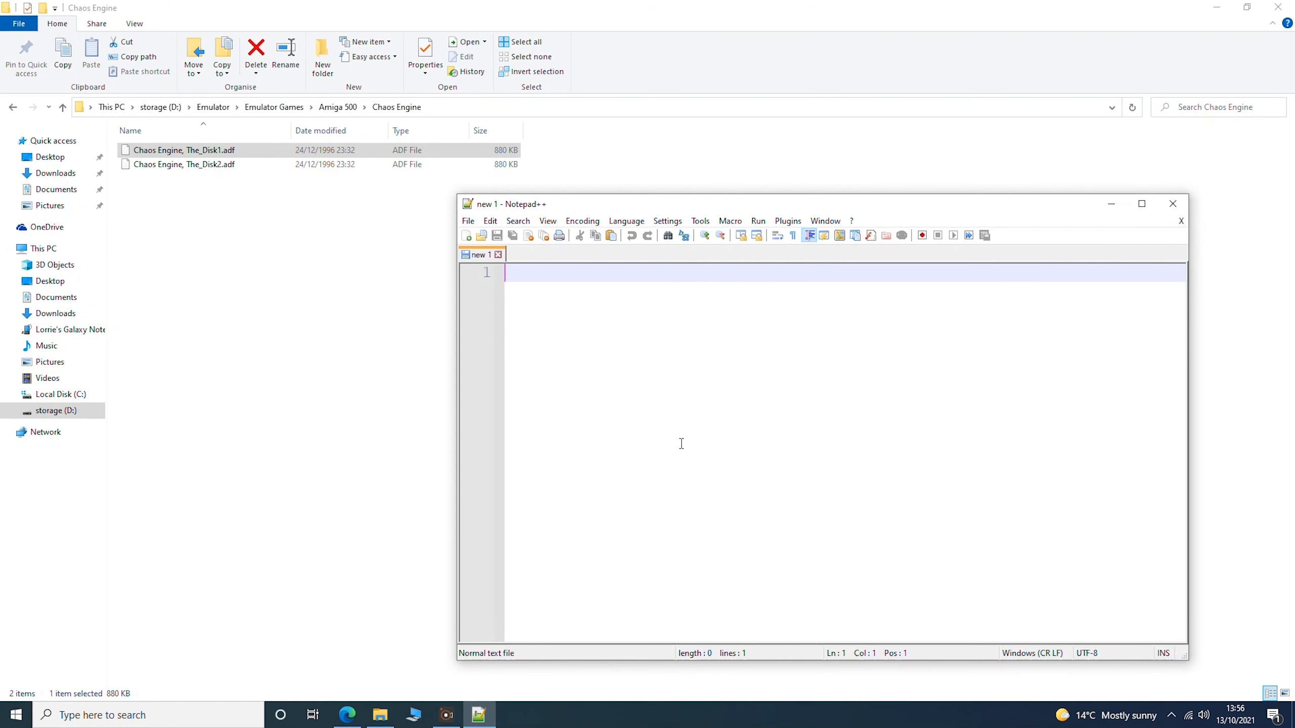
pyautogui.rightClick(510, 271)
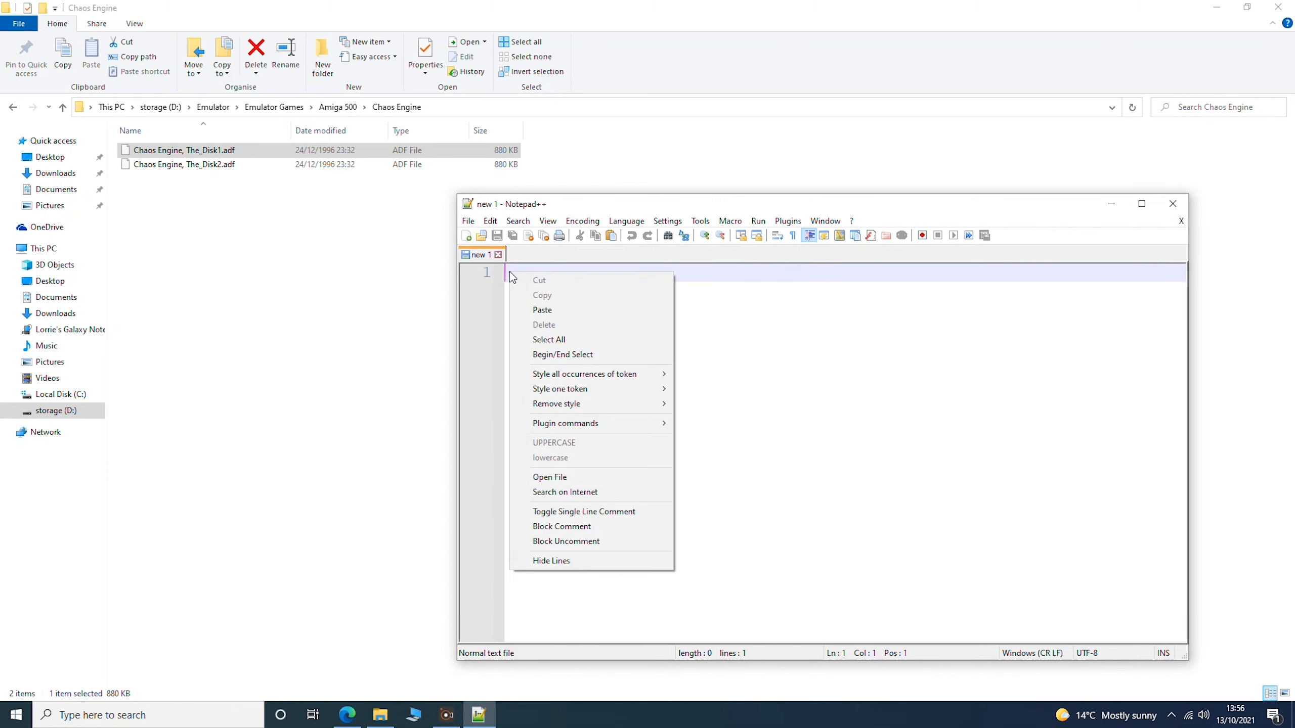
pyautogui.click(545, 311)
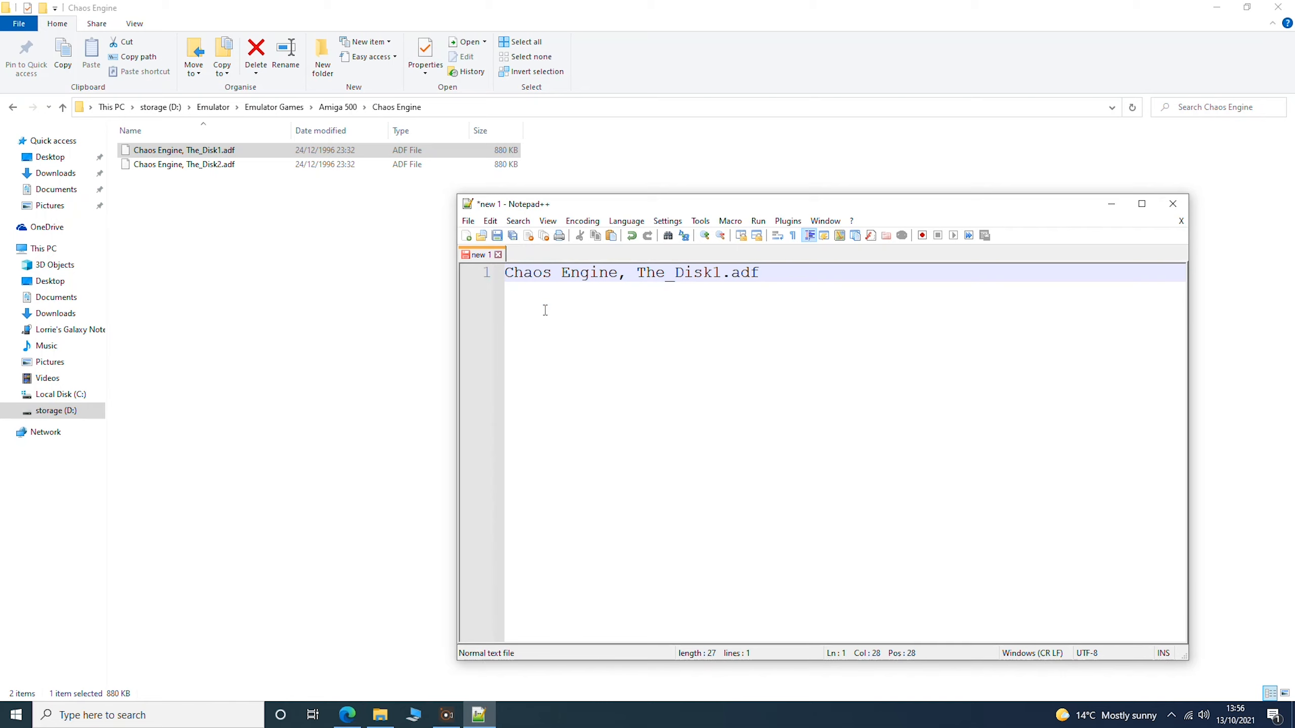
pyautogui.press('Return')
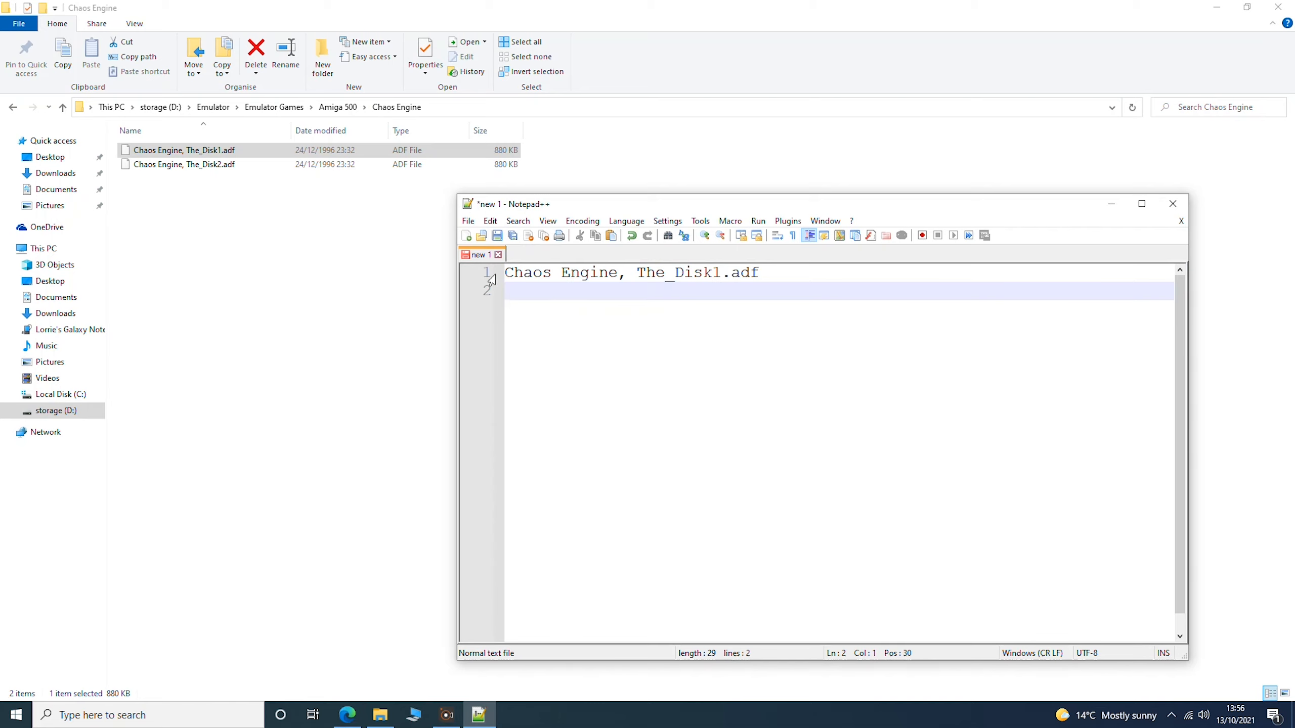
pyautogui.press('ctrl')
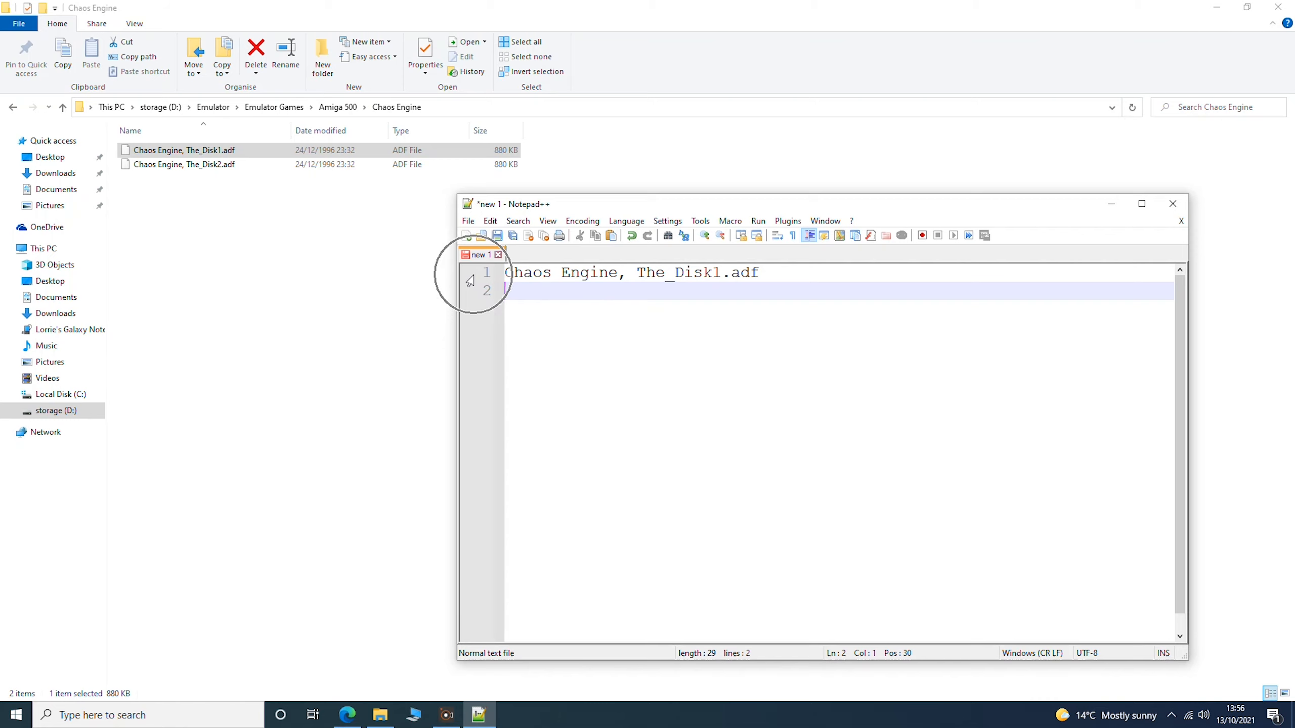
# In the Chaos Engine folder, copy the full name of the Disk2 file, including its .adf extension, from its properties
pyautogui.click(210, 166)
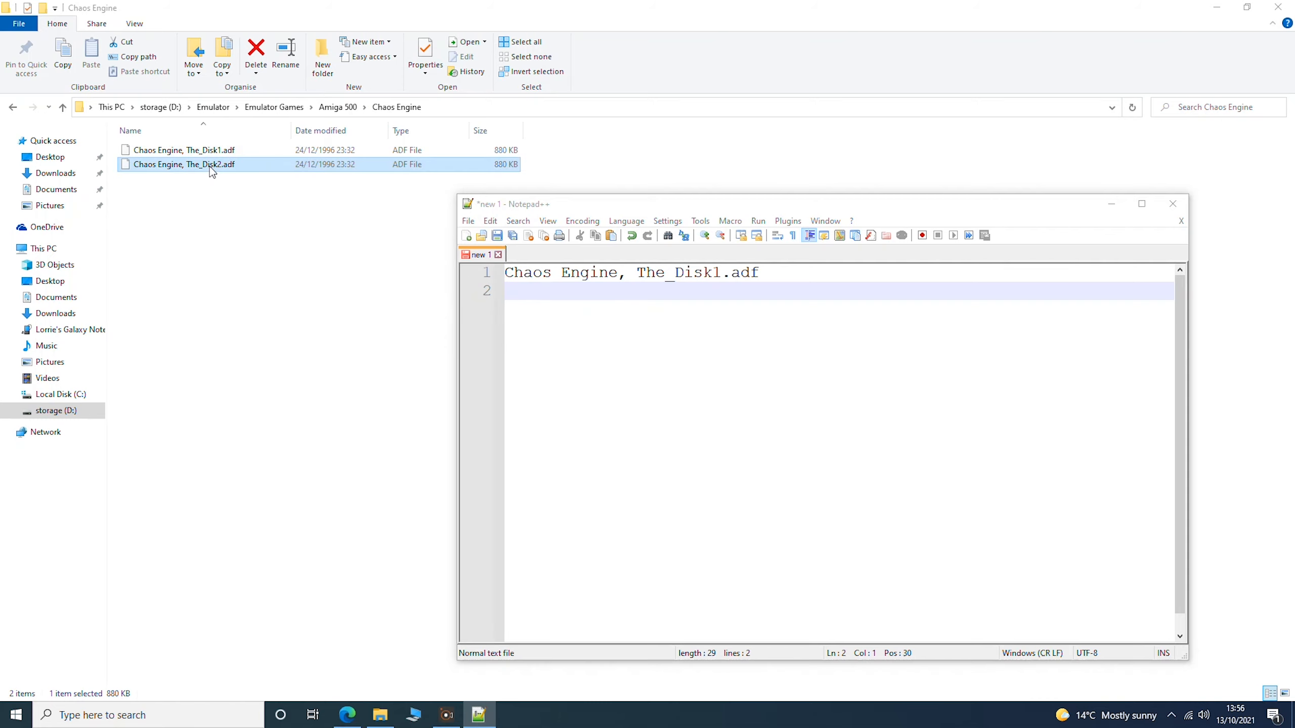
pyautogui.rightClick(208, 173)
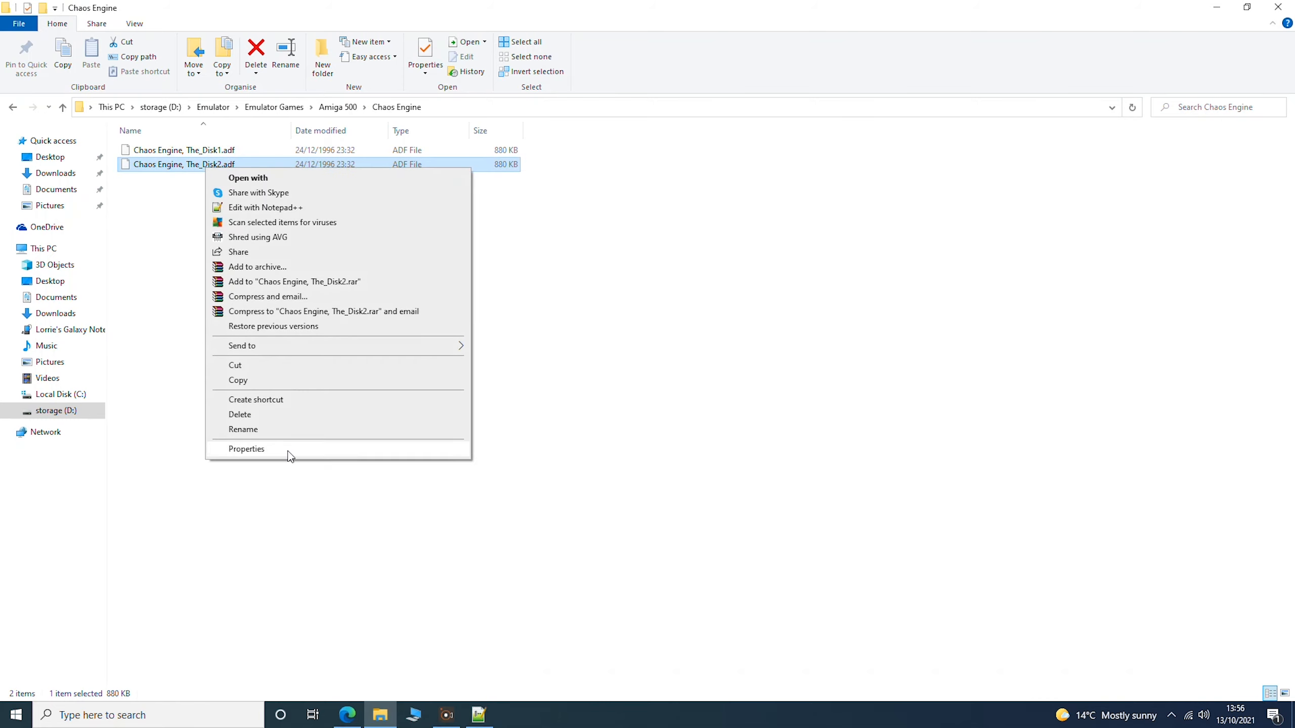
pyautogui.press('ctrl')
pyautogui.press('ctrl')
pyautogui.click(288, 453)
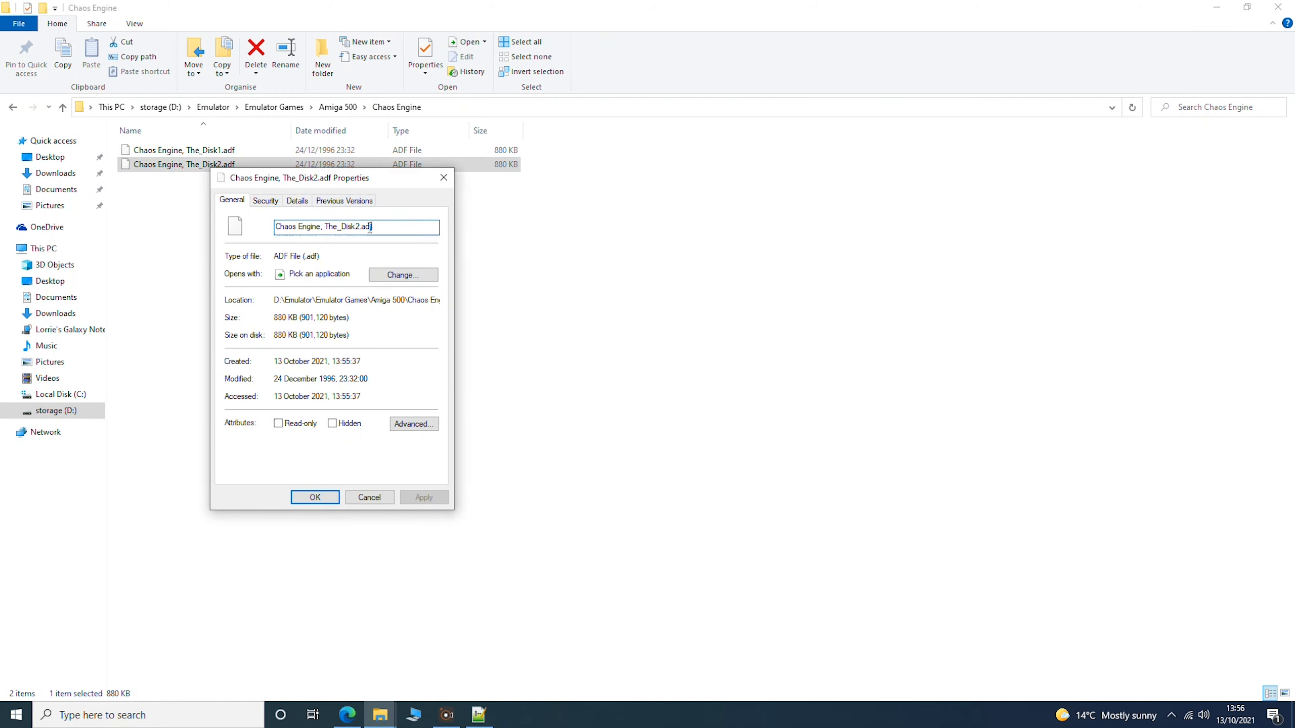
pyautogui.rightClick(300, 225)
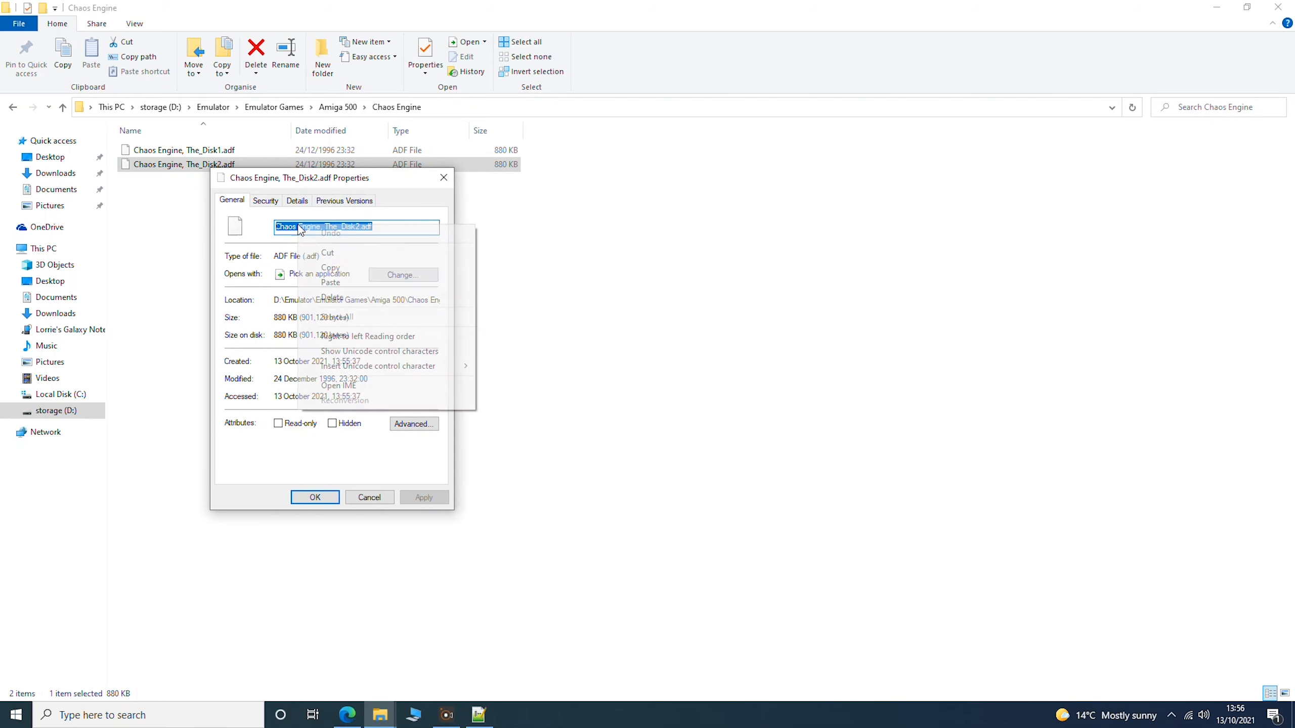
pyautogui.press('ctrl')
pyautogui.click(349, 268)
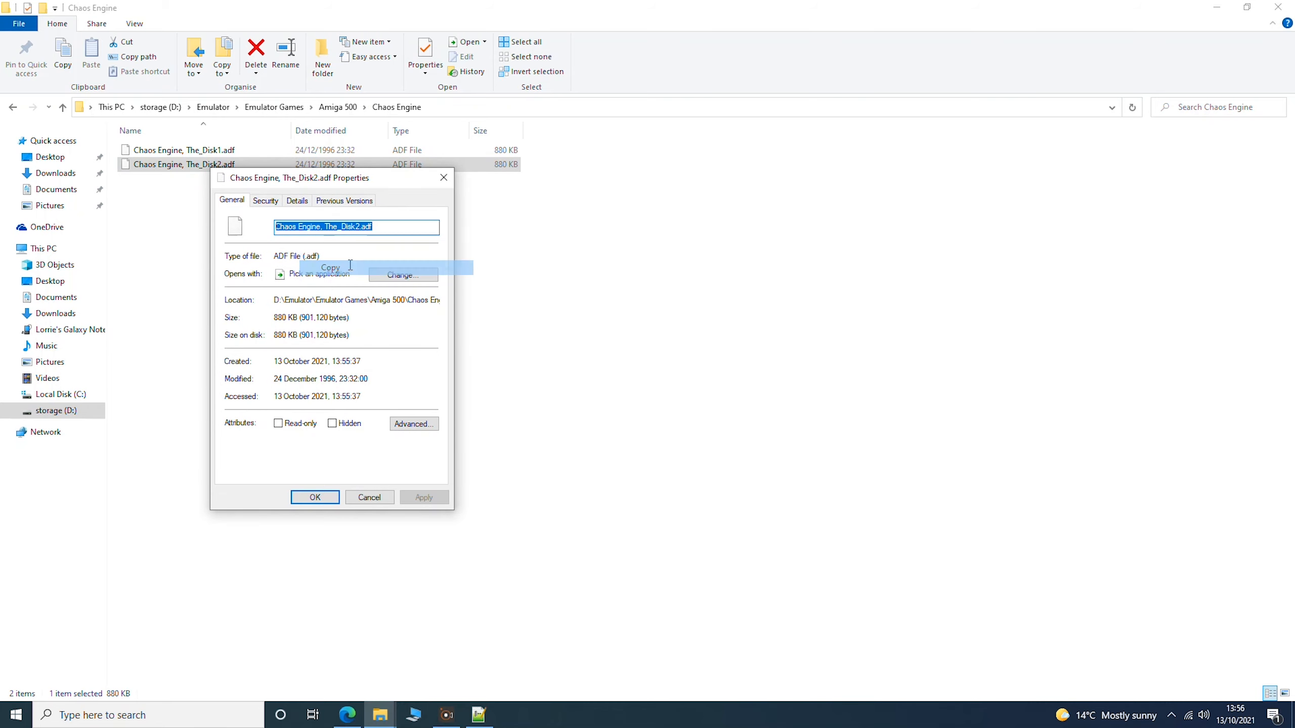
pyautogui.click(326, 501)
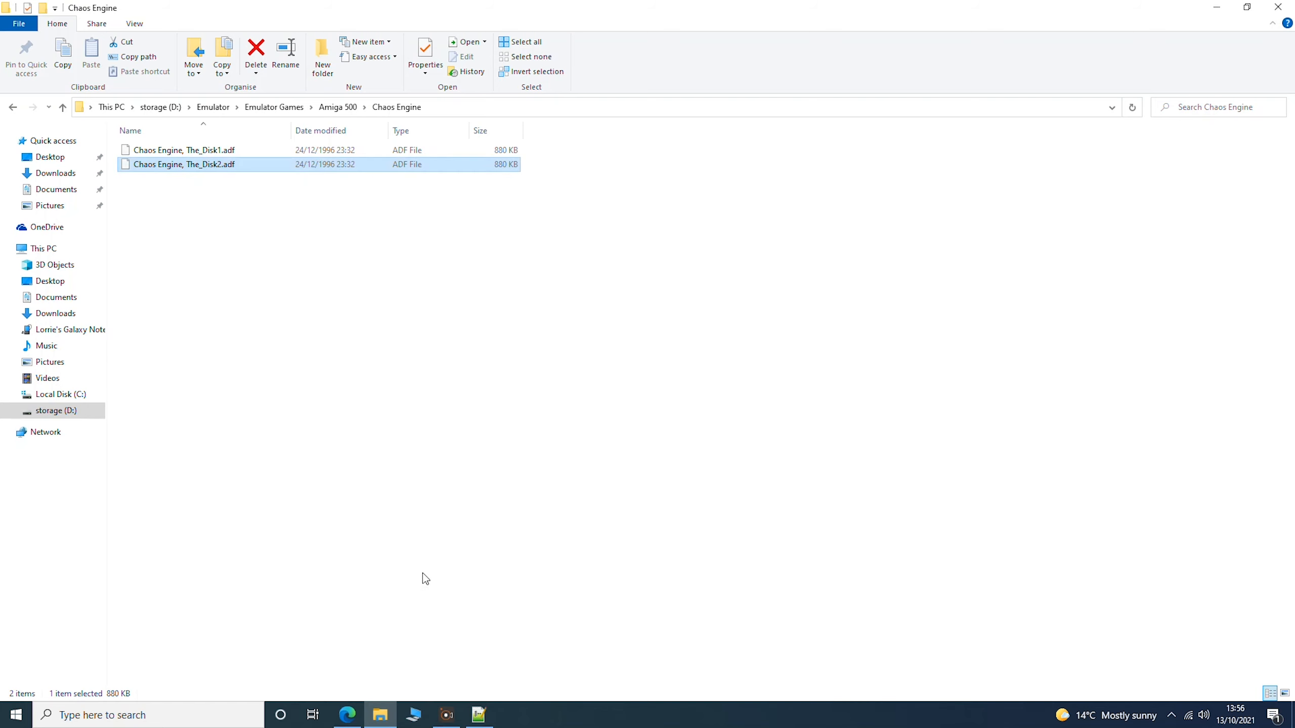
# Switch to Notepad++ and paste the copied Disk2 file name on line 2
pyautogui.click(478, 715)
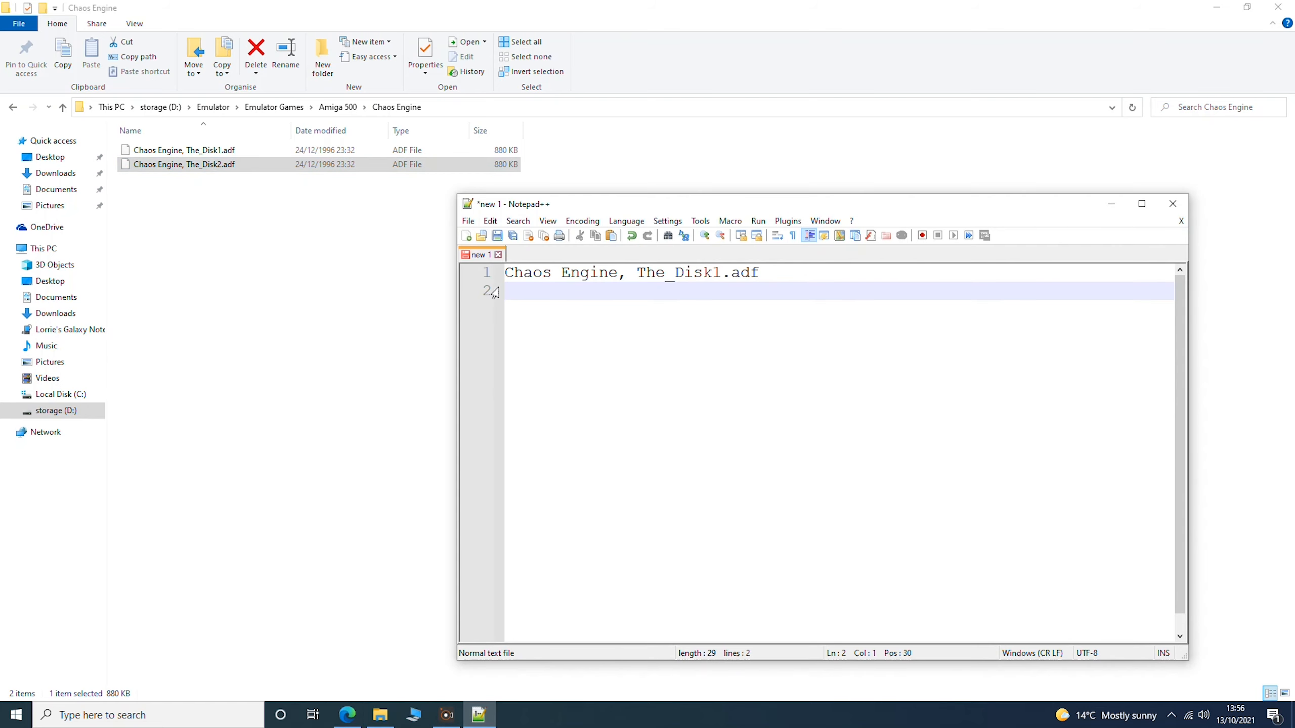
pyautogui.rightClick(507, 289)
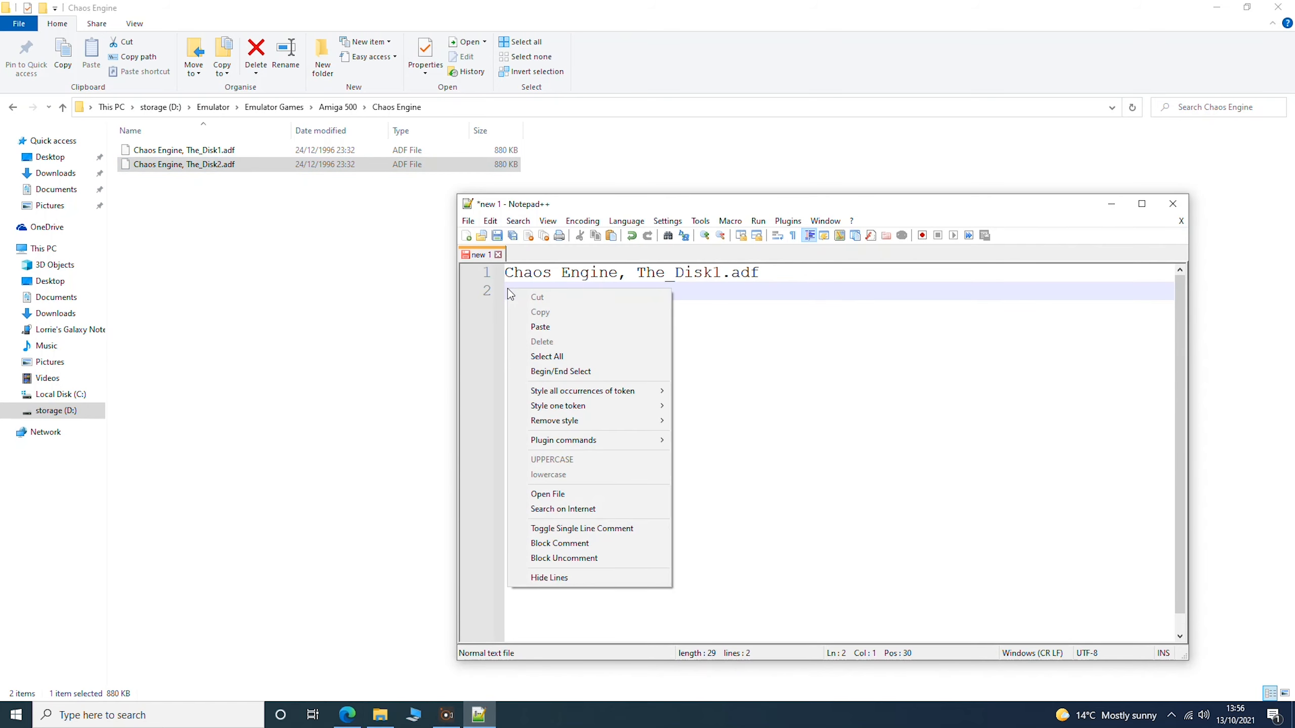
pyautogui.click(564, 329)
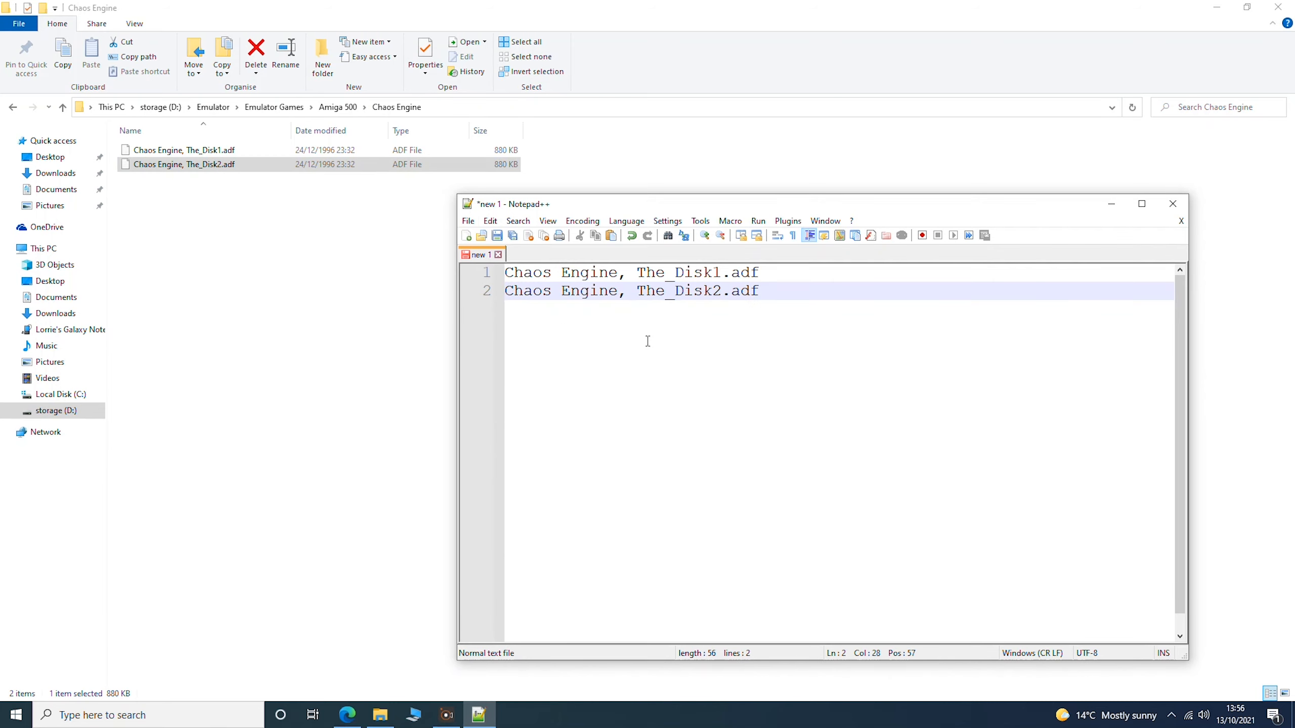
# Start saving the list as a new file, choosing the Chaos Engine folder under D:\Emulator\Emulator Games\Amiga 500 as its location
pyautogui.click(468, 221)
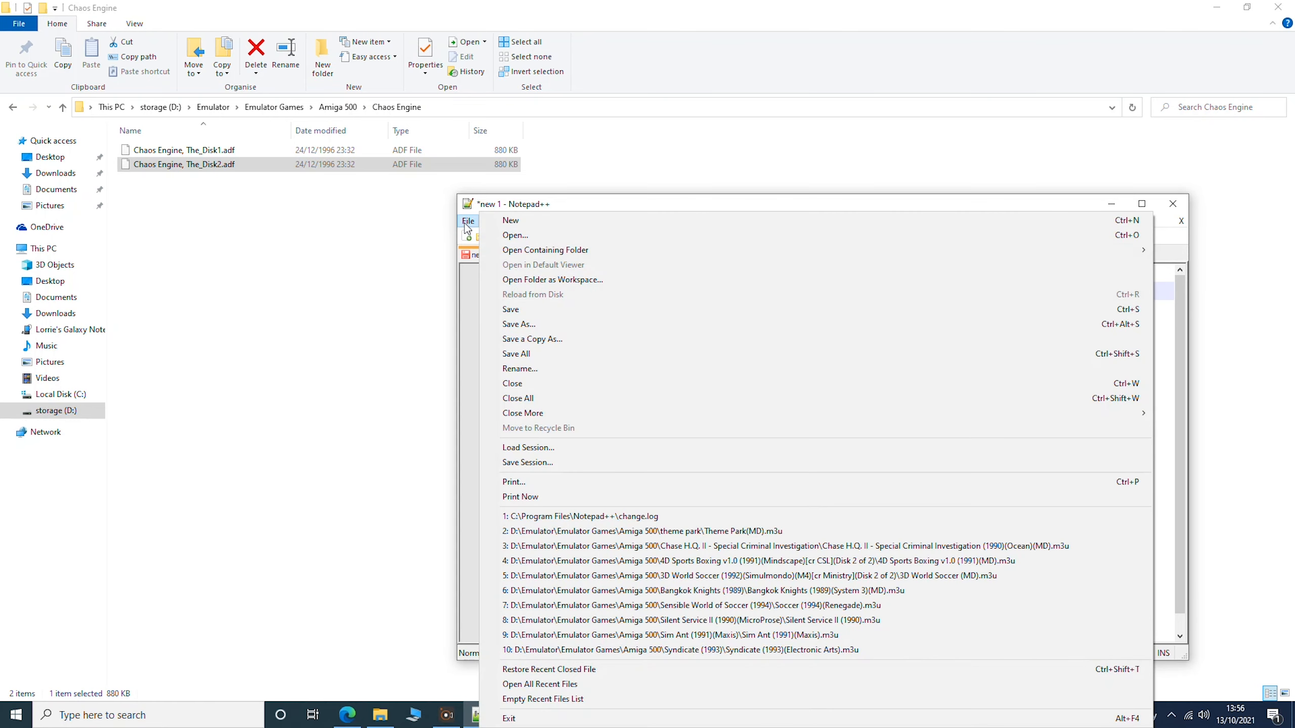
pyautogui.click(530, 326)
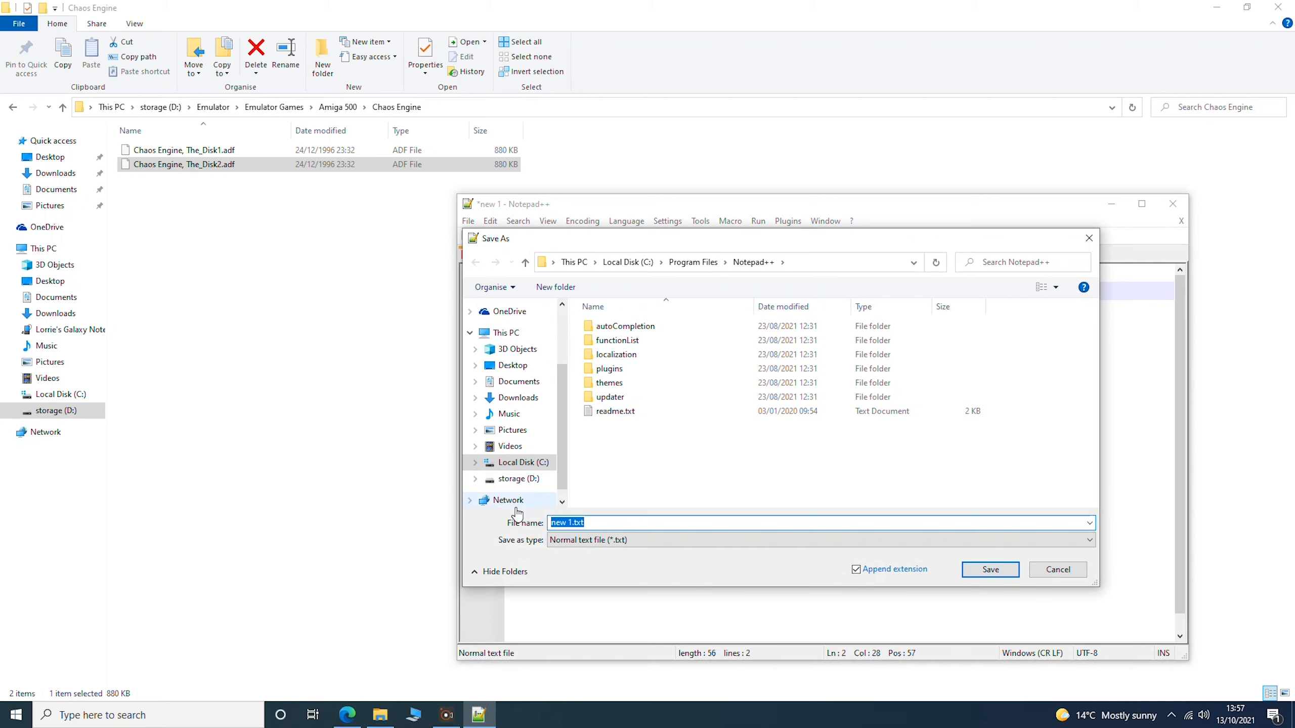
pyautogui.click(514, 478)
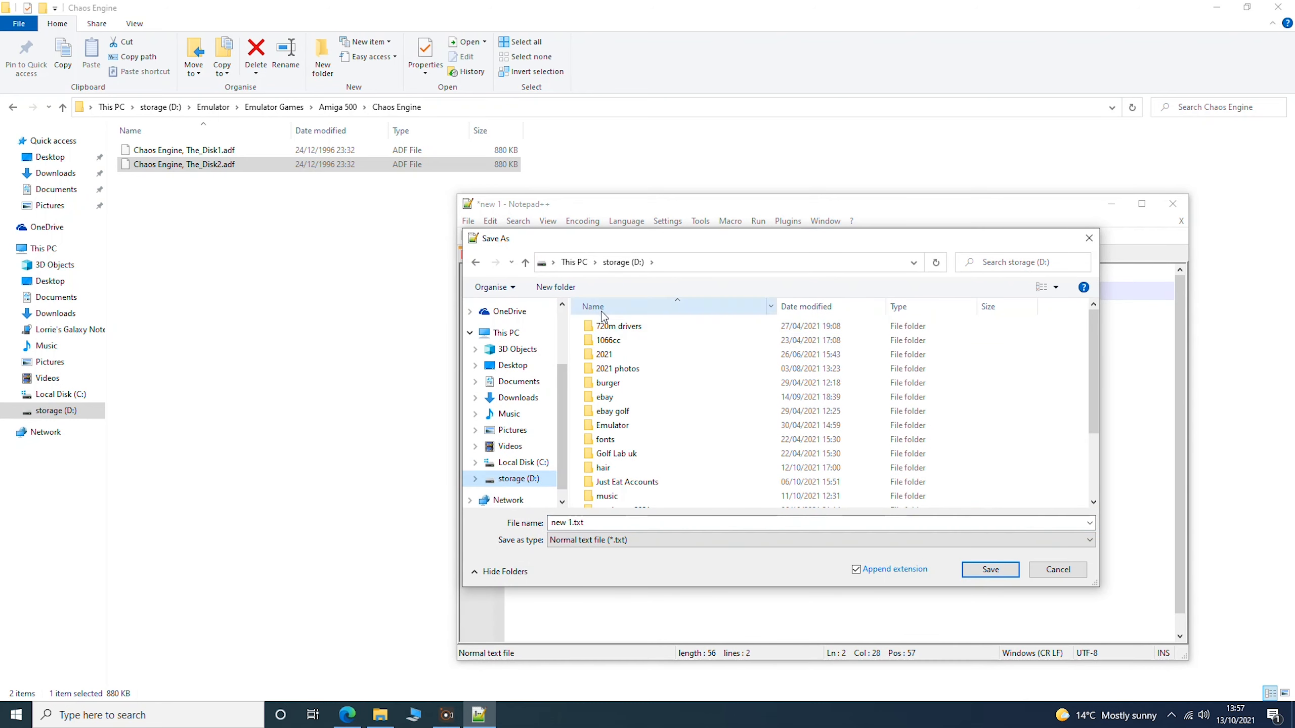
pyautogui.doubleClick(612, 425)
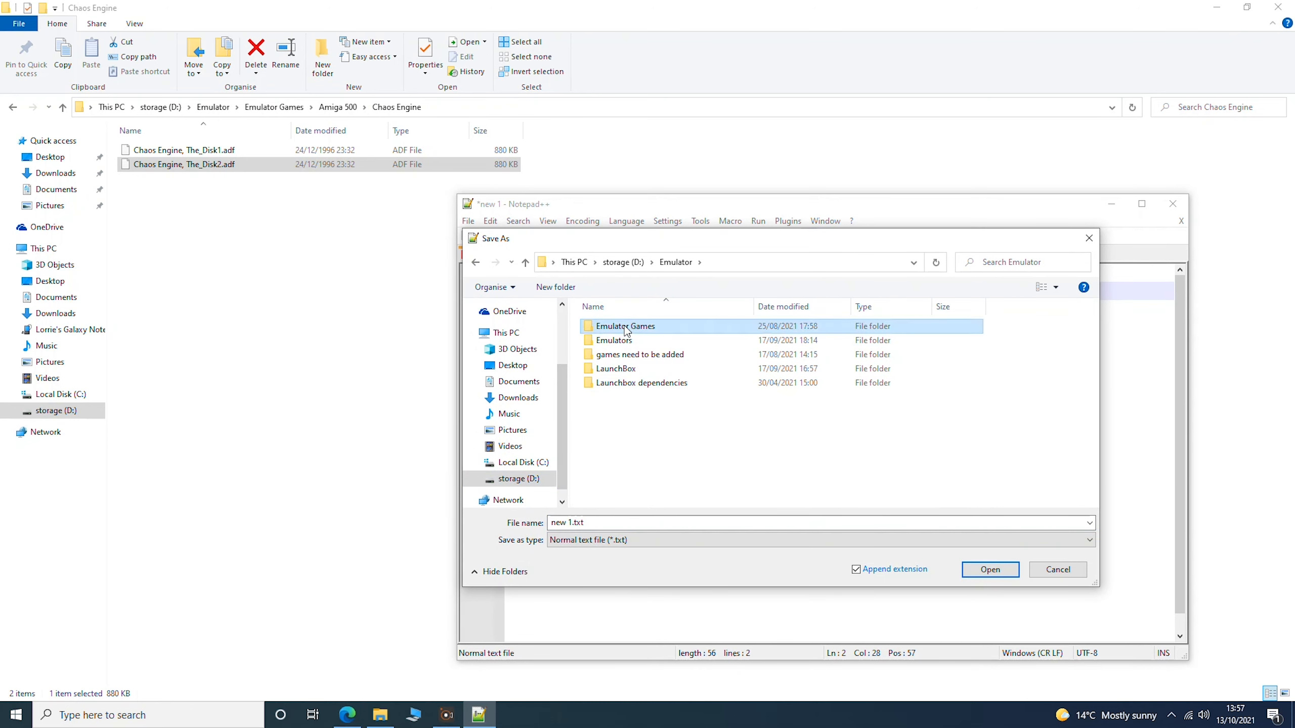
pyautogui.doubleClick(626, 327)
pyautogui.doubleClick(618, 327)
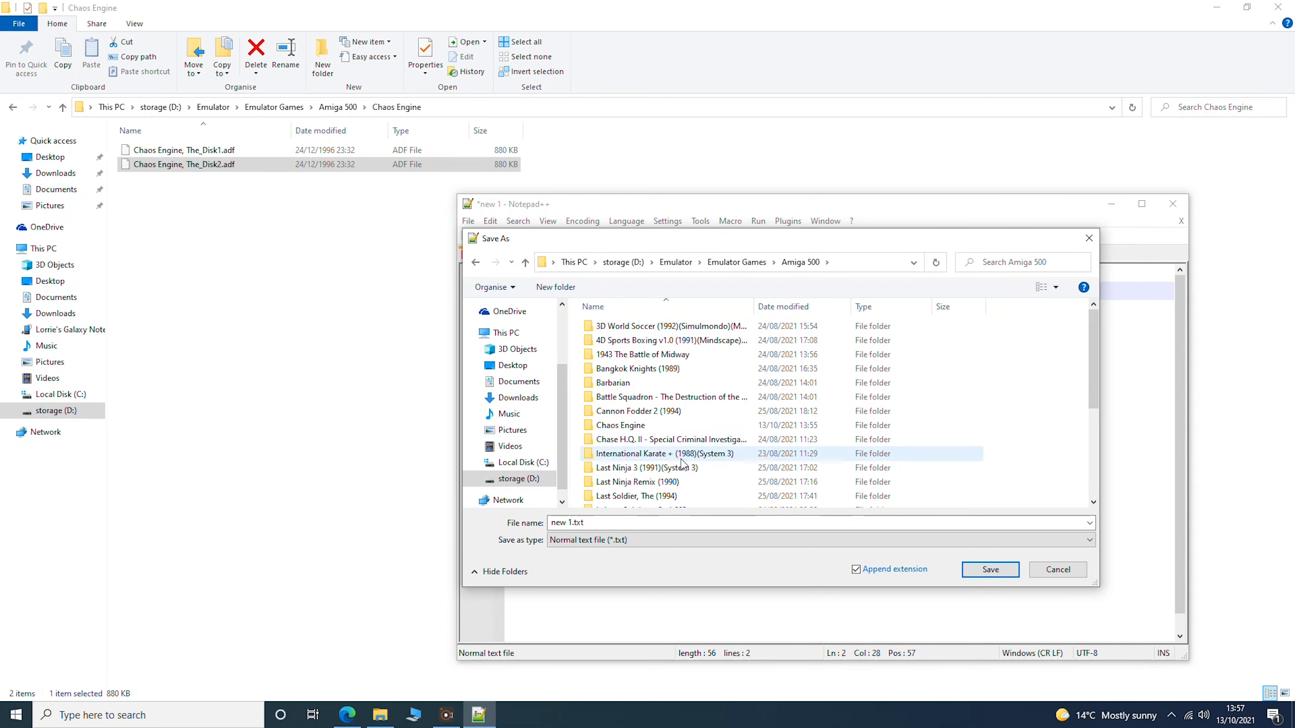
pyautogui.doubleClick(645, 429)
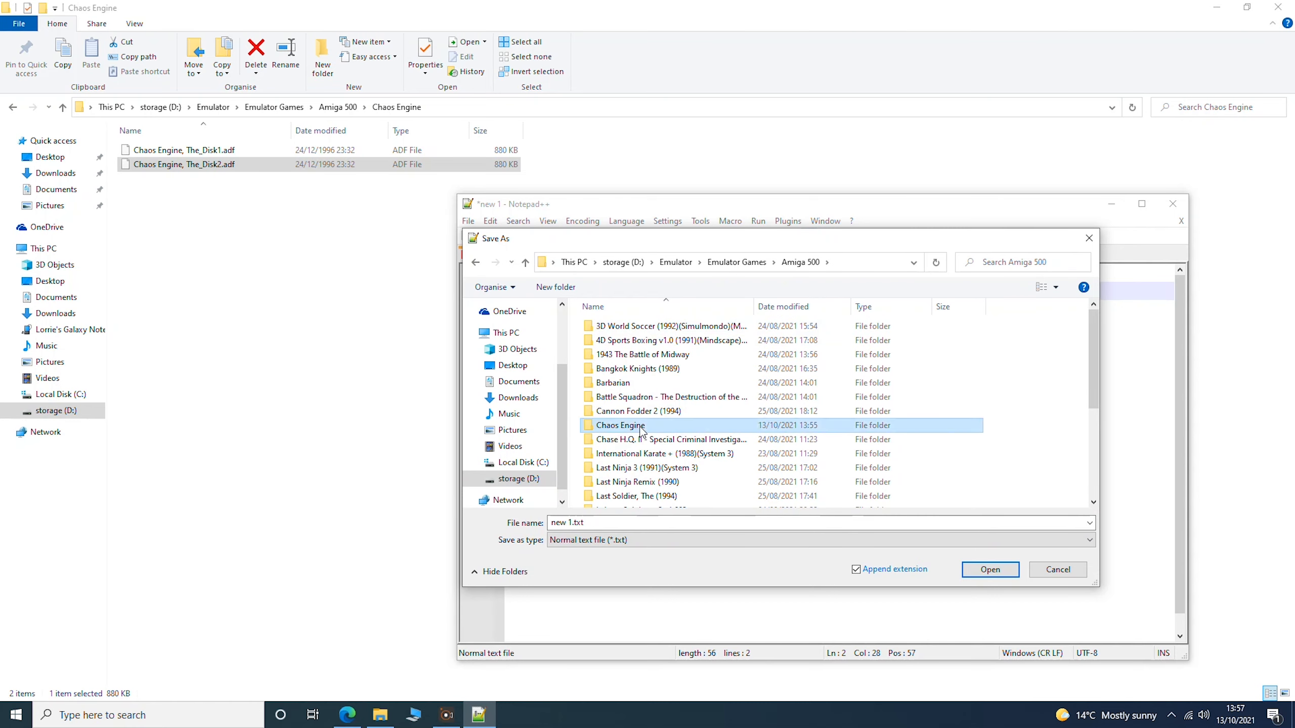
# Name the file Chaos Engine(MD).m3u, save it, and close Notepad++
pyautogui.click(601, 525)
pyautogui.click(600, 526)
pyautogui.moveTo(600, 527); pyautogui.dragTo(542, 527)
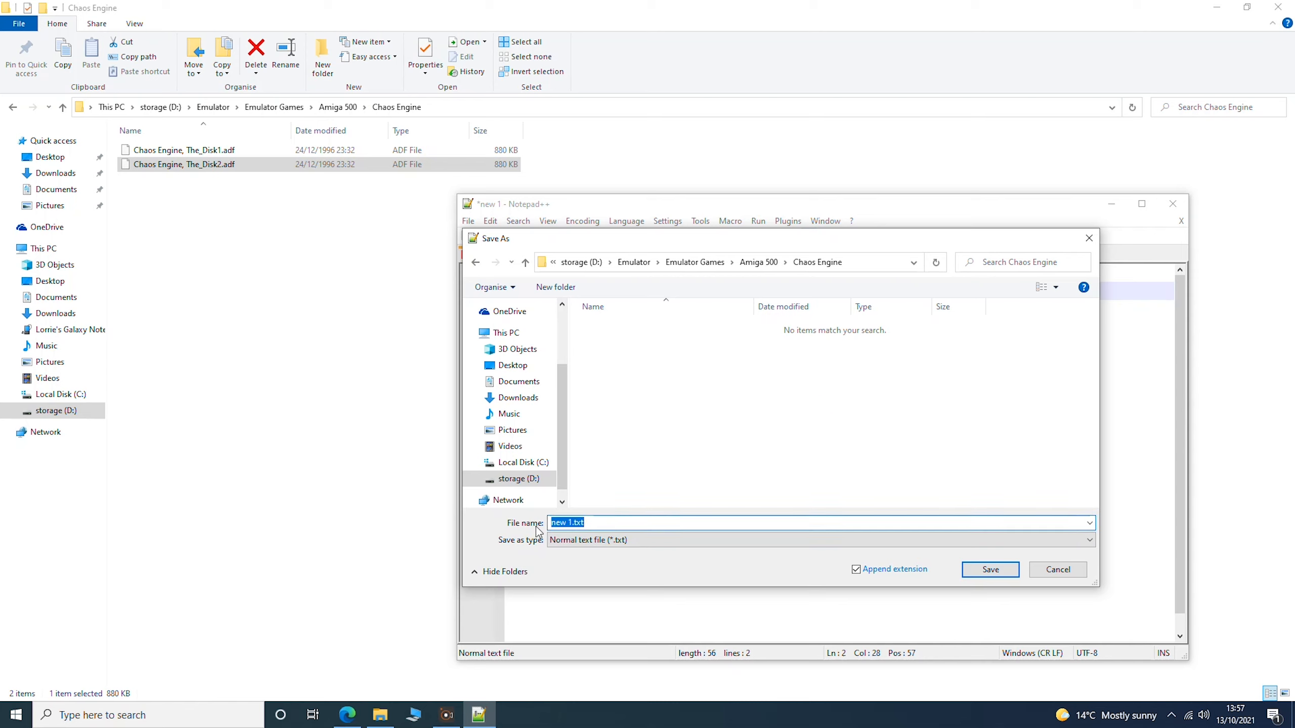
pyautogui.hotkey('ctrl', 'v')
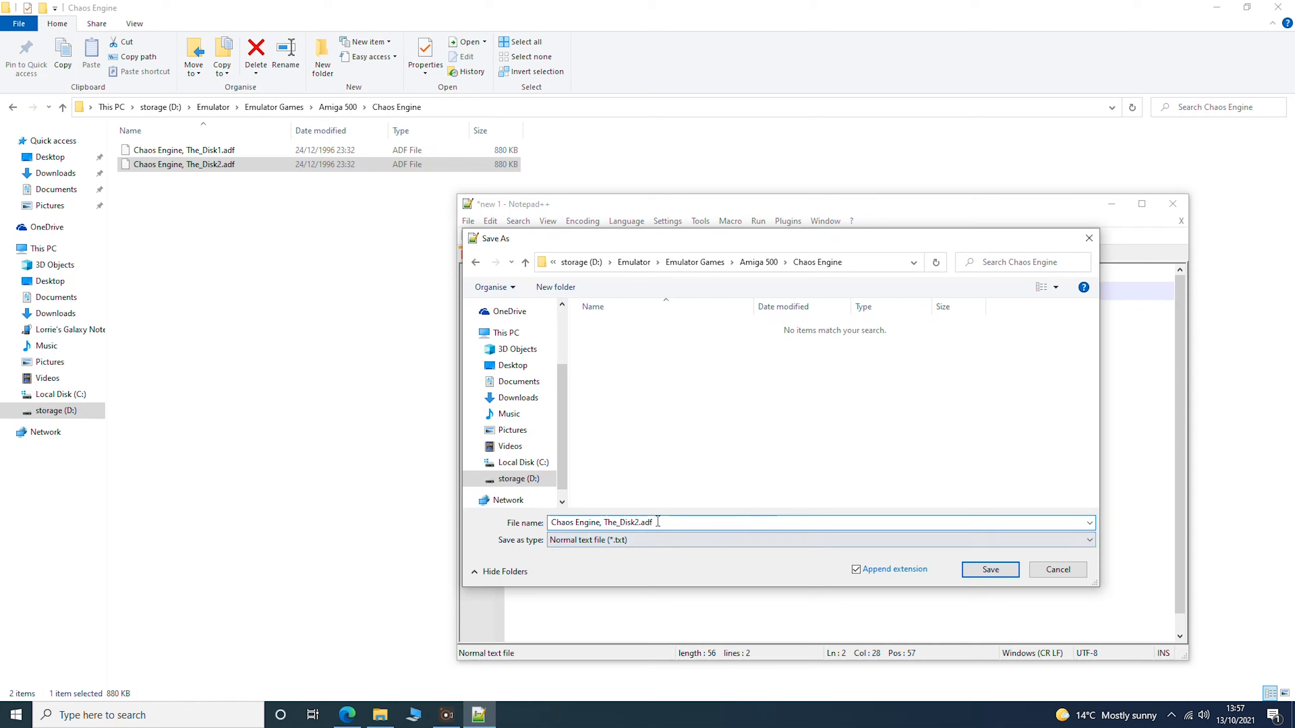
pyautogui.press('BackSpace')
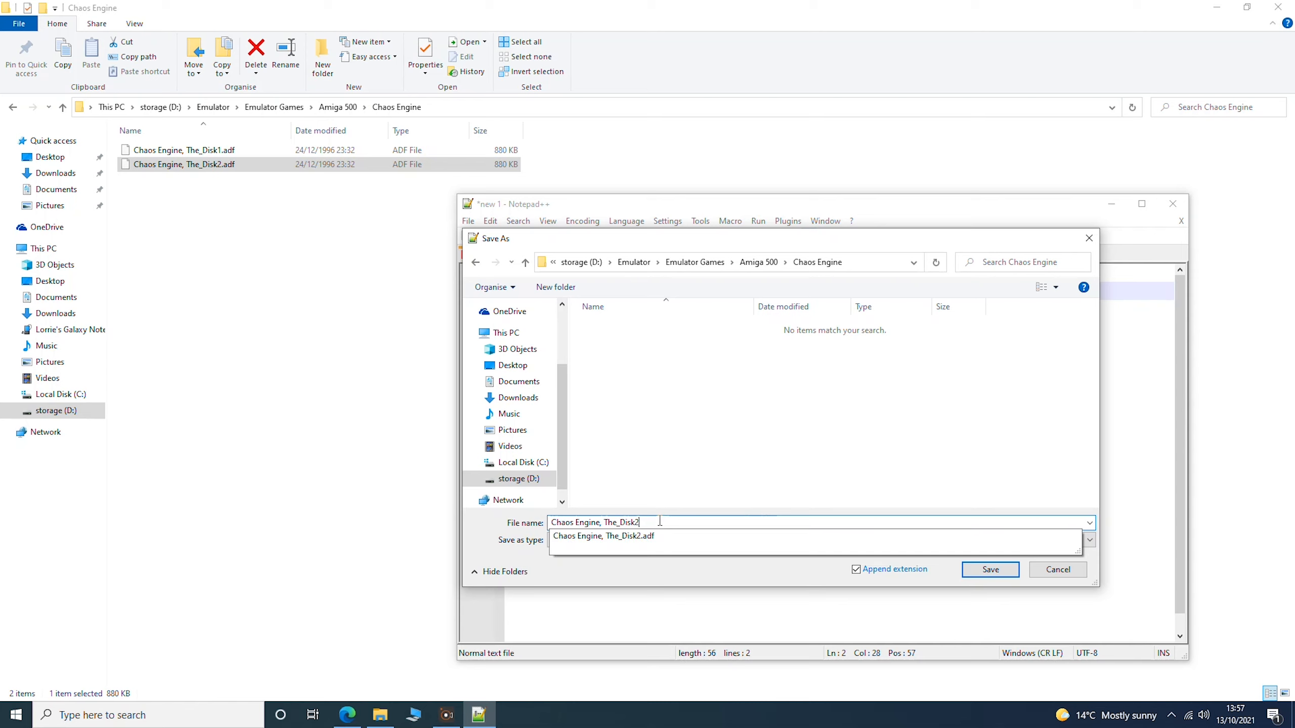
pyautogui.press('BackSpace')
pyautogui.press('BackSpace')
pyautogui.press('BackSpace')
pyautogui.press('BackSpace')
pyautogui.press('BackSpace')
pyautogui.press('BackSpace')
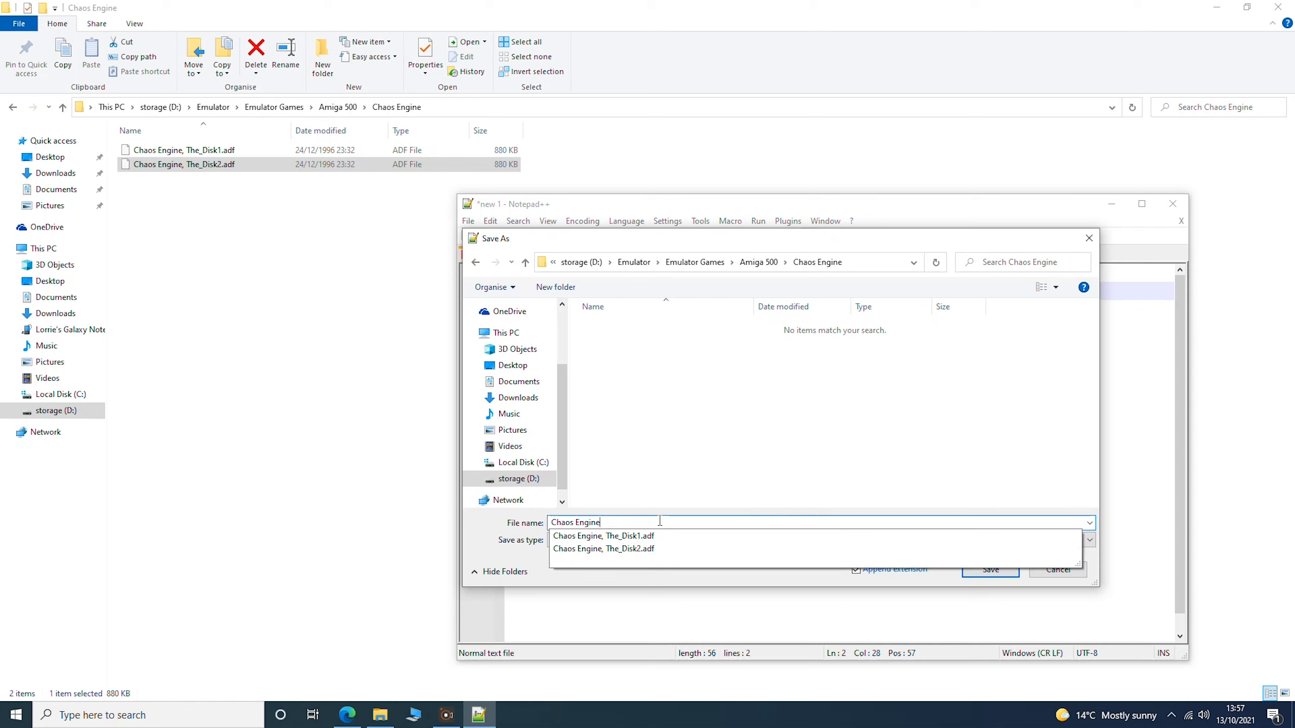
pyautogui.write('(MD).m3u')
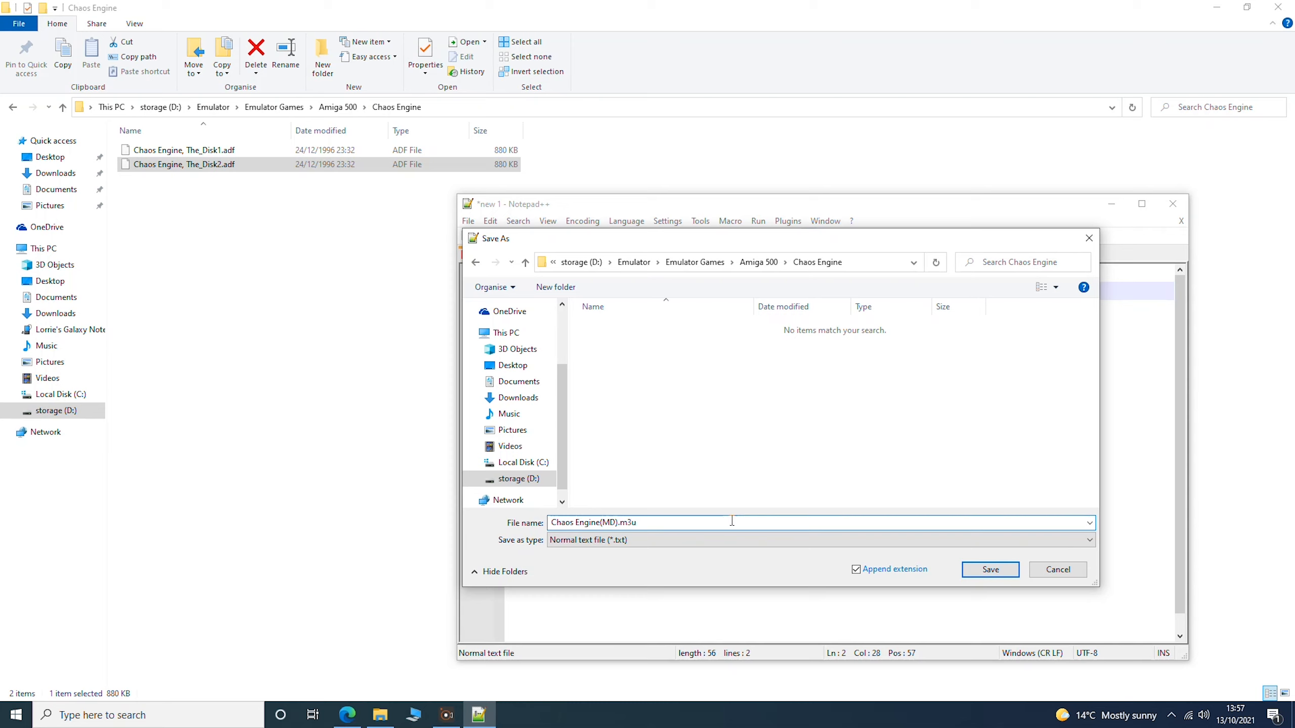
pyautogui.moveTo(652, 524); pyautogui.dragTo(511, 509)
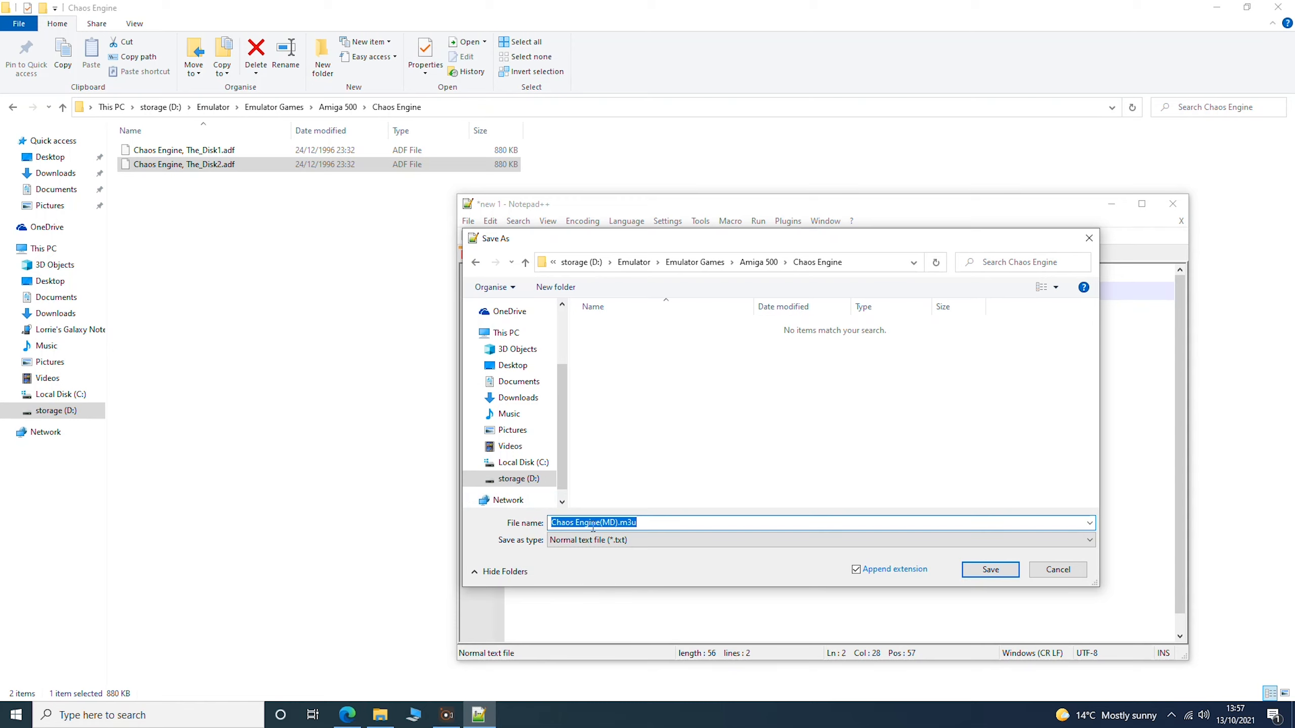
pyautogui.click(991, 570)
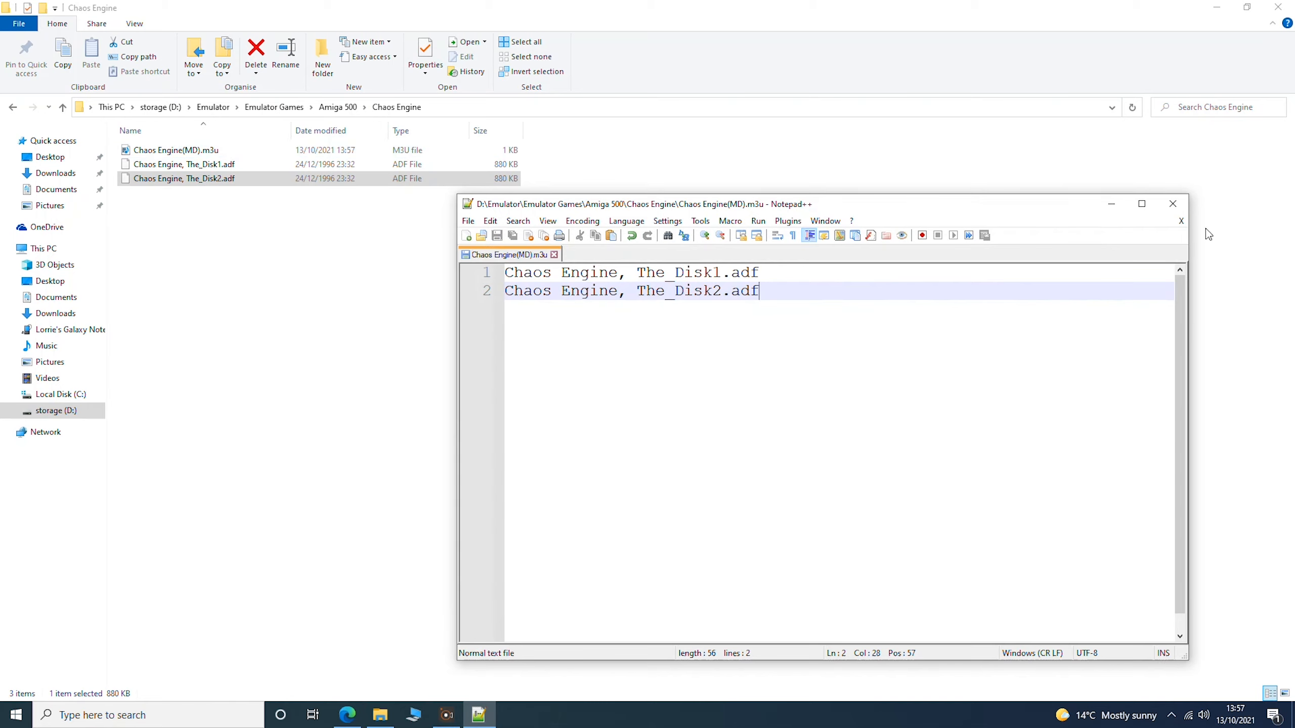
pyautogui.click(1172, 203)
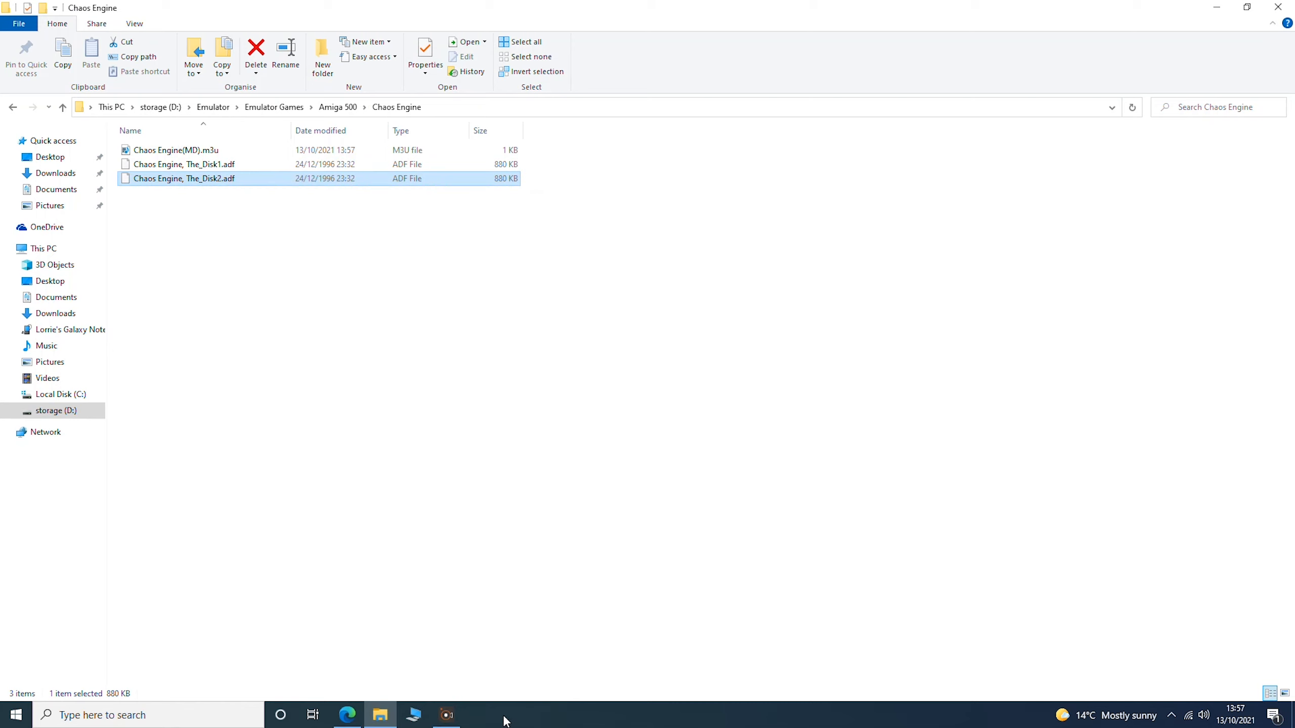
# Switch to LaunchBox and look through the games in the Commodore Amiga platform
pyautogui.click(447, 715)
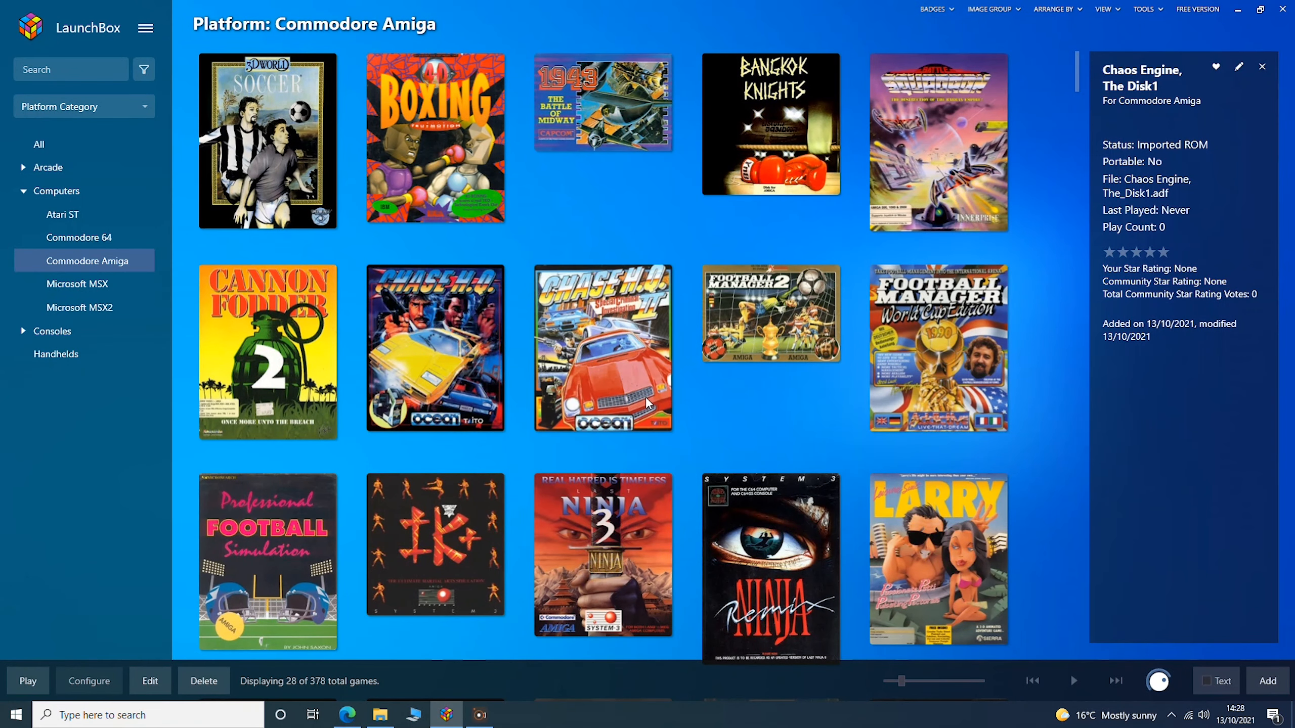
pyautogui.scroll(-1, 586, 306)
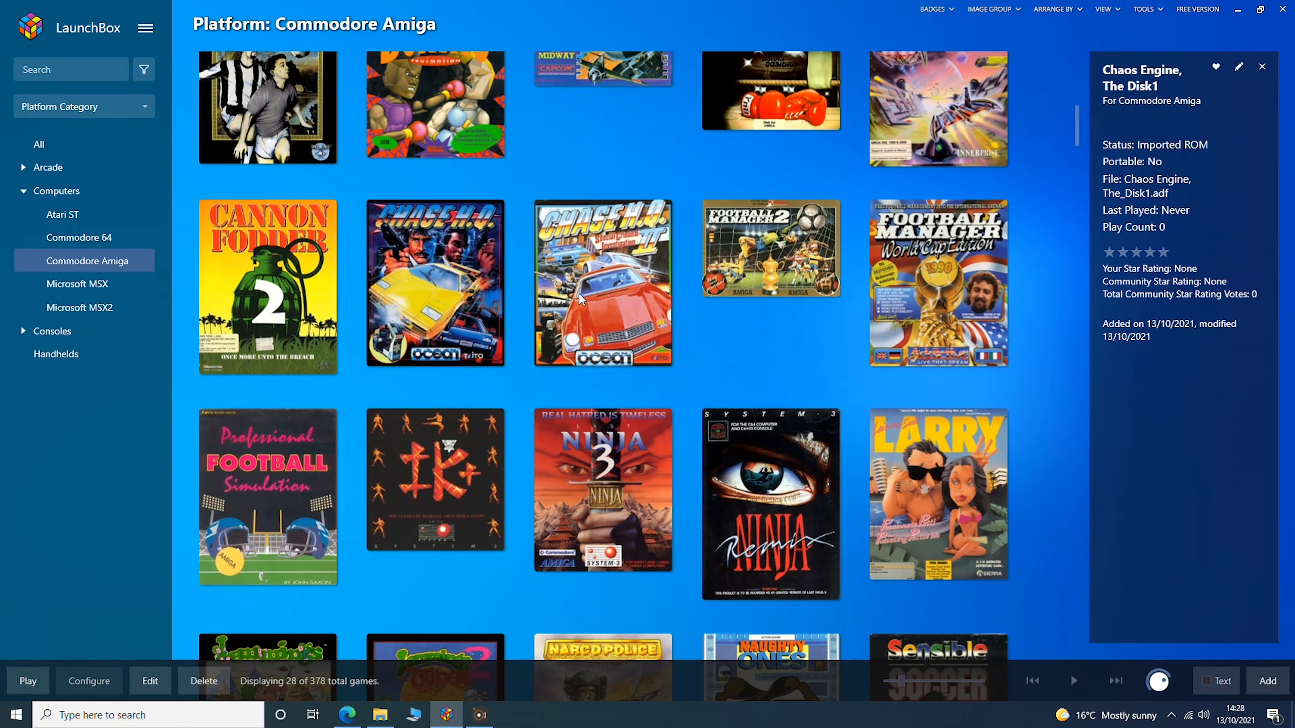
pyautogui.scroll(-2, 746, 349)
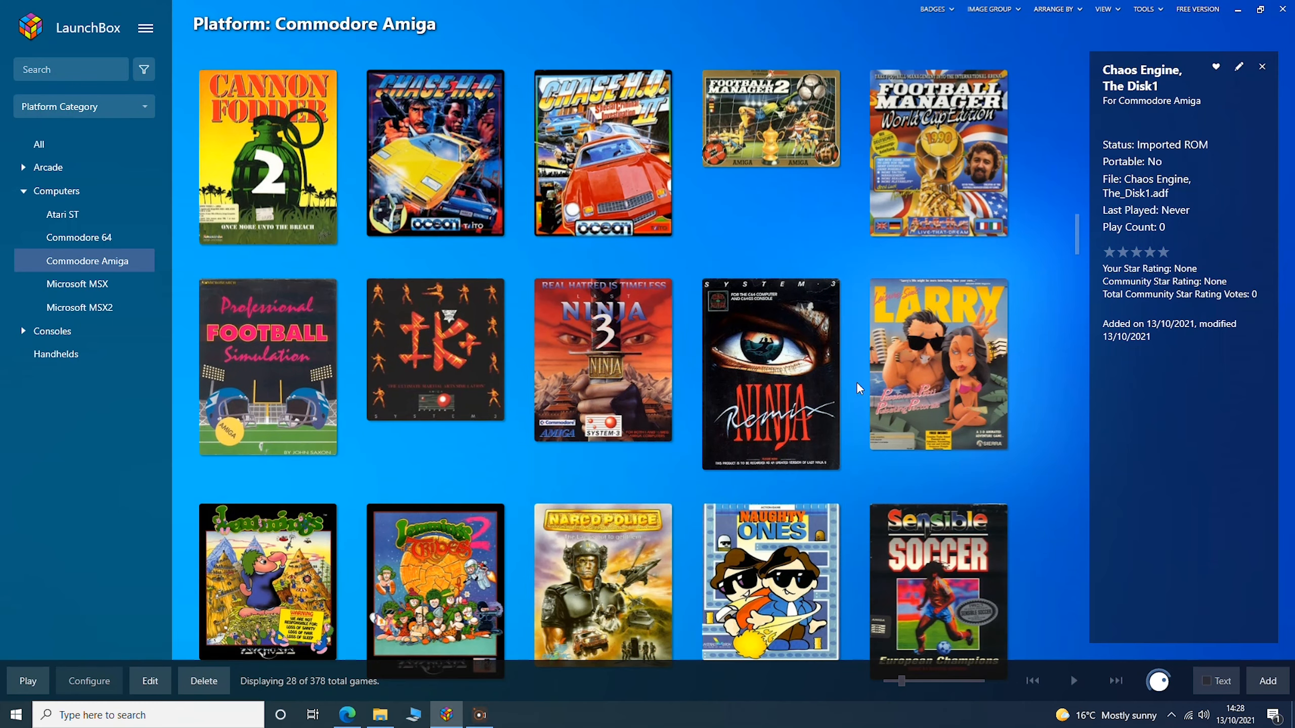
pyautogui.scroll(-1, 1003, 439)
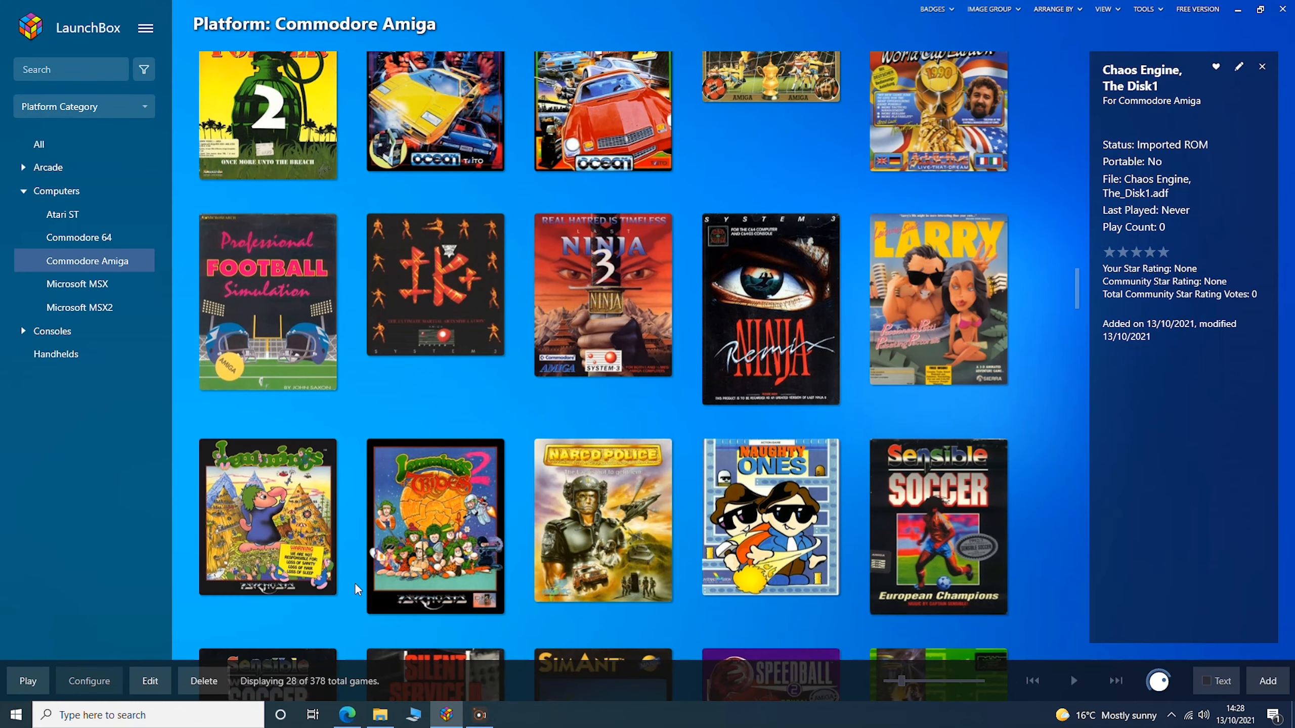
pyautogui.scroll(-5, 347, 408)
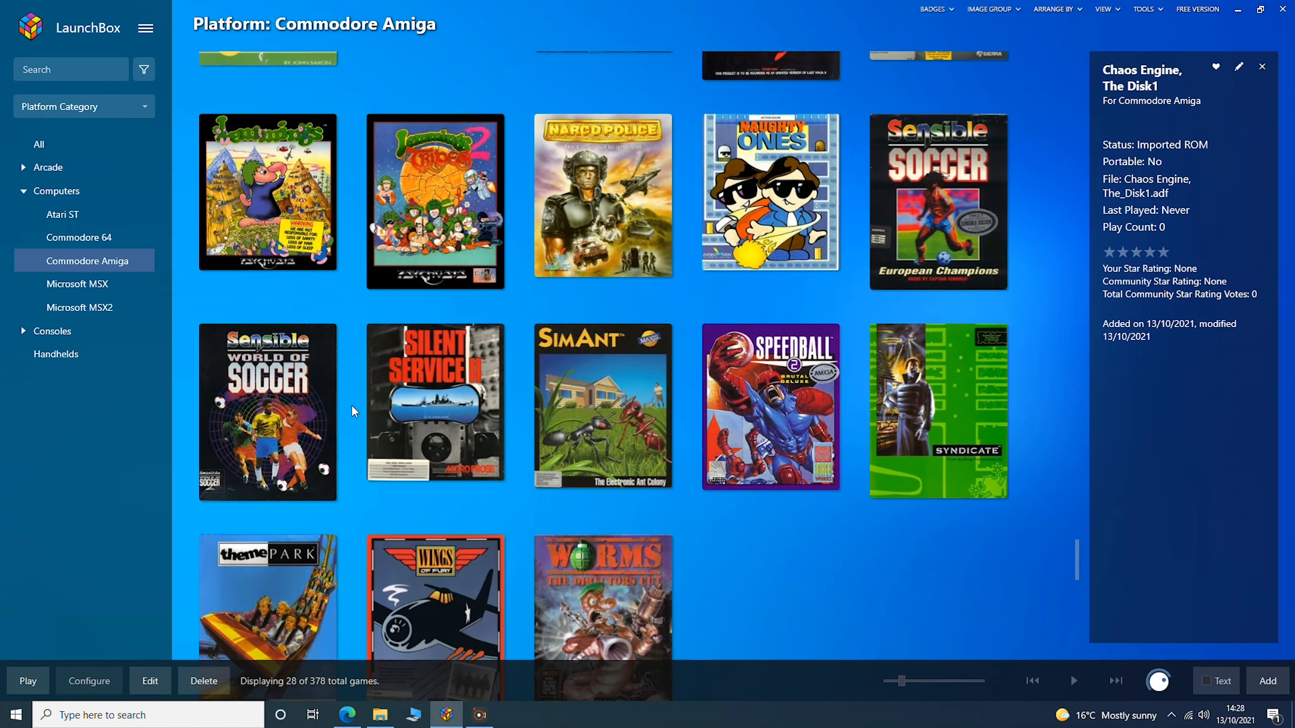
pyautogui.scroll(-1, 1001, 351)
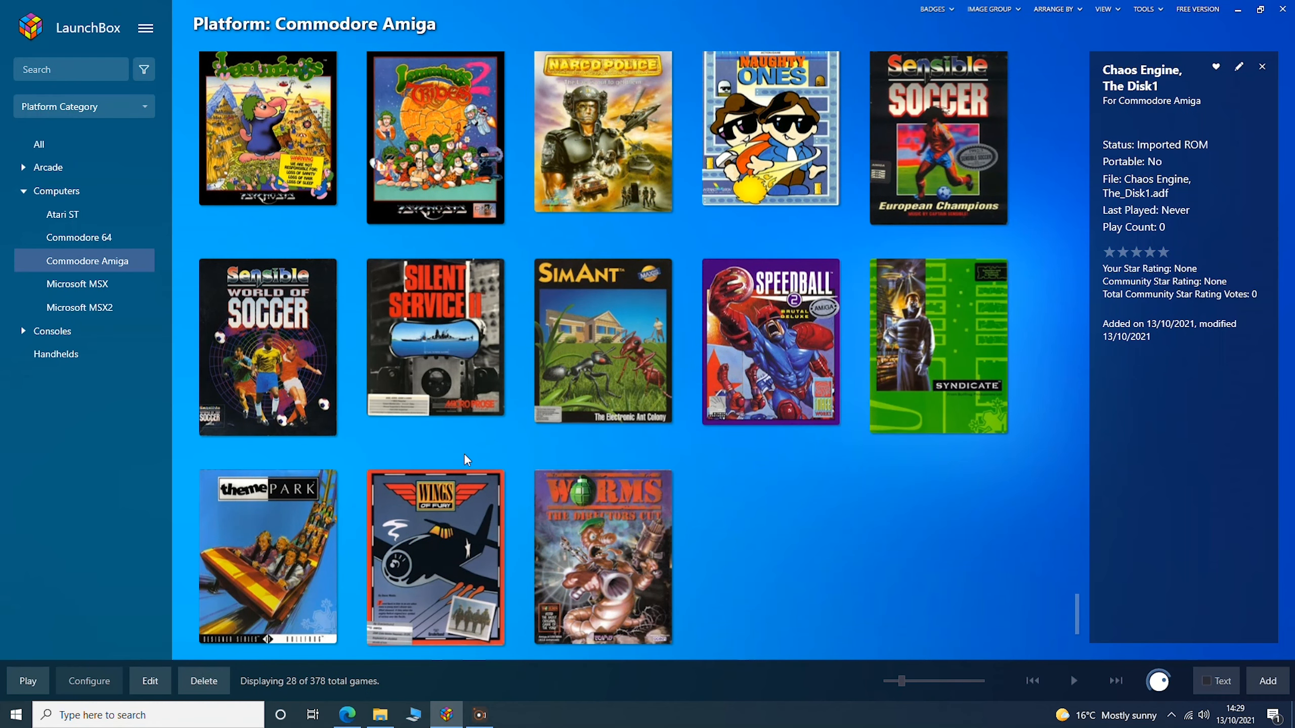
pyautogui.scroll(2, 461, 462)
pyautogui.scroll(3, 463, 462)
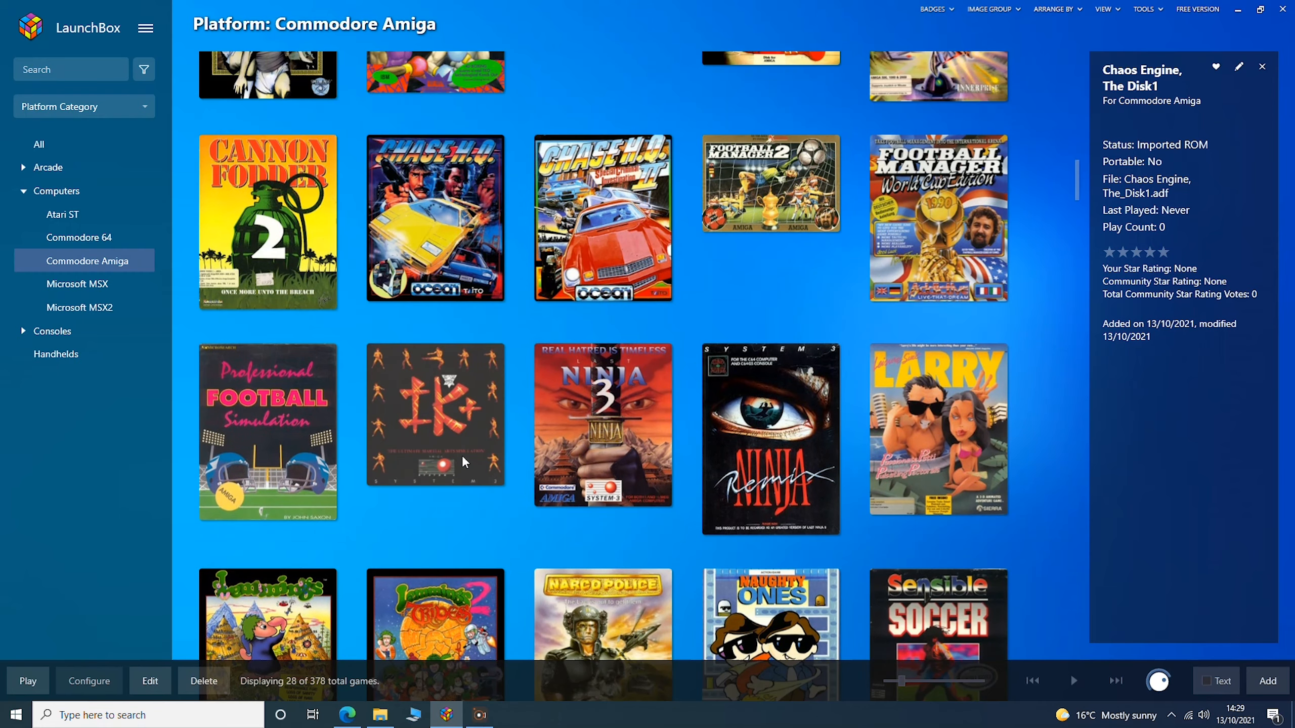
pyautogui.moveTo(324, 310)
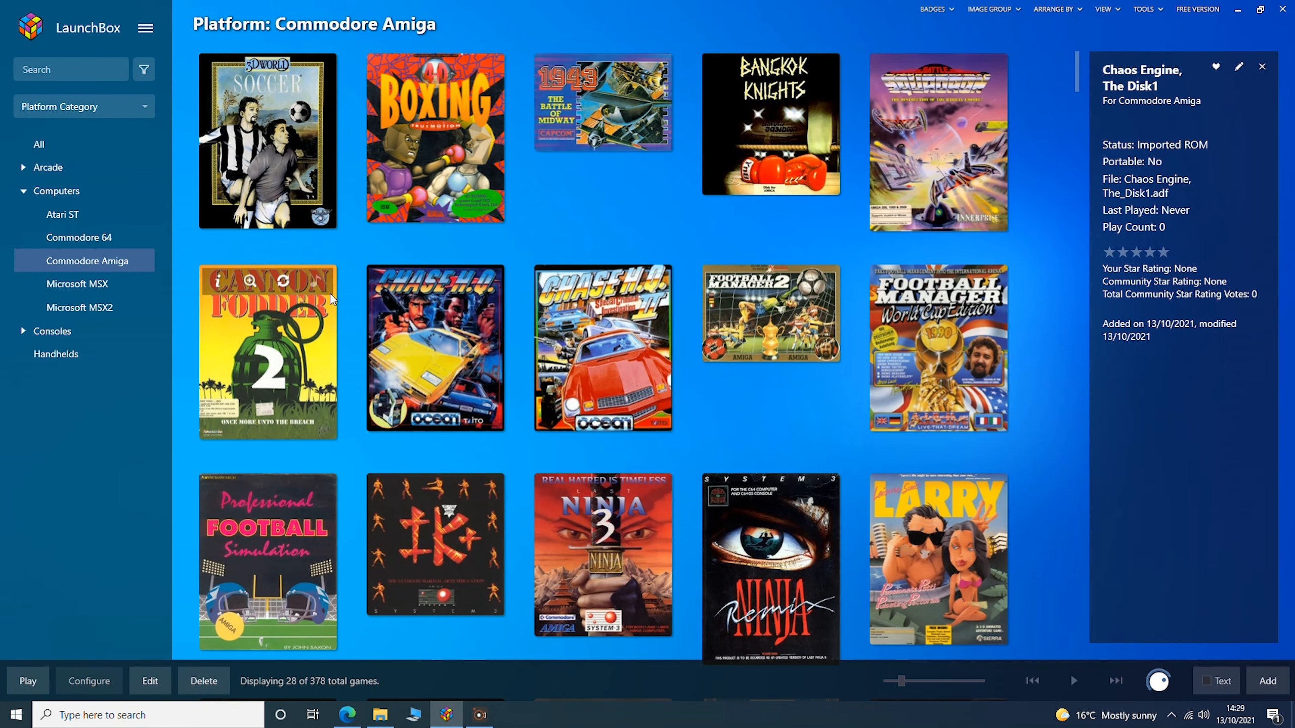
# Start the wizard for importing ROM files and advance to the selection of files to import
pyautogui.click(144, 28)
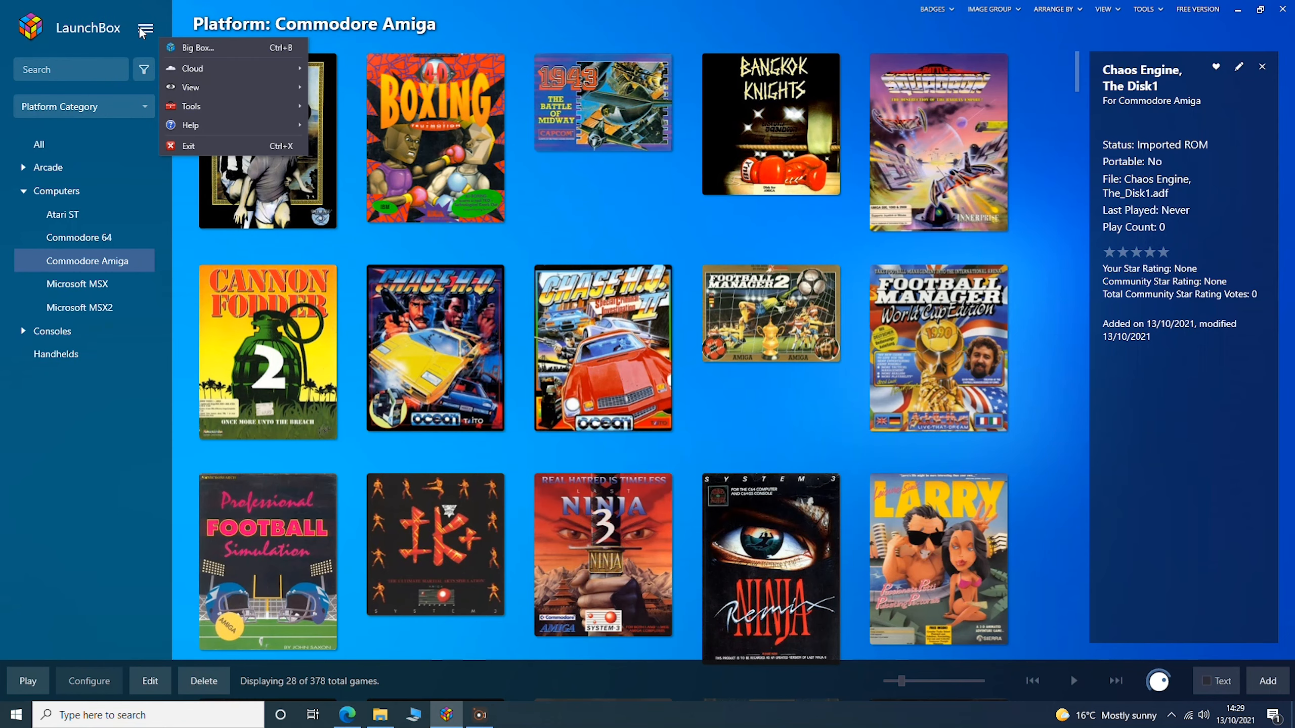
pyautogui.click(184, 105)
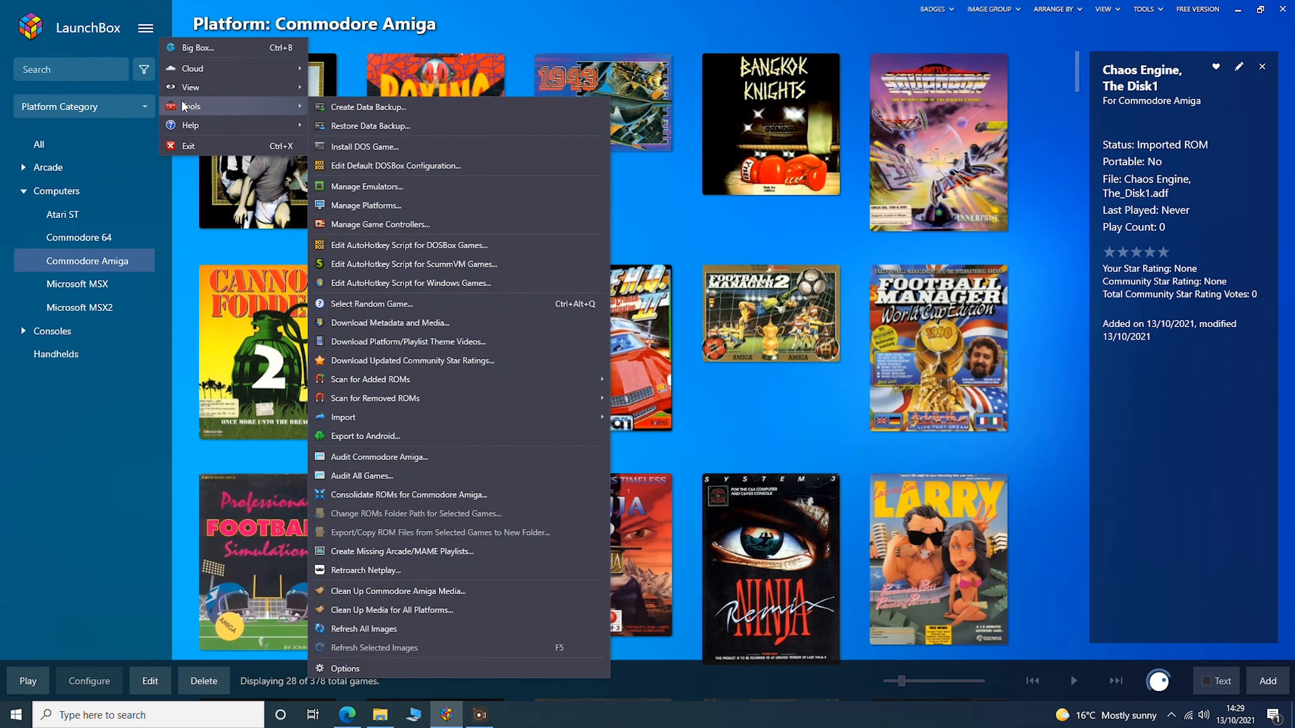
pyautogui.click(397, 418)
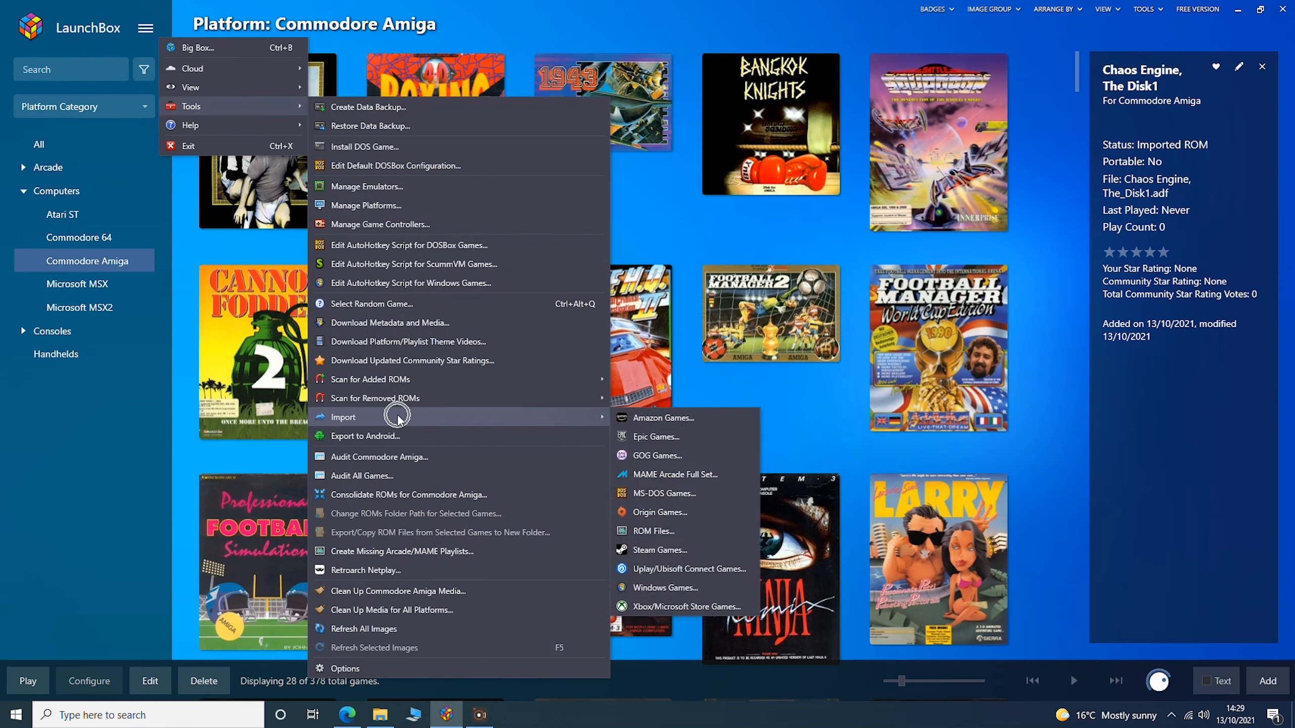
pyautogui.click(656, 531)
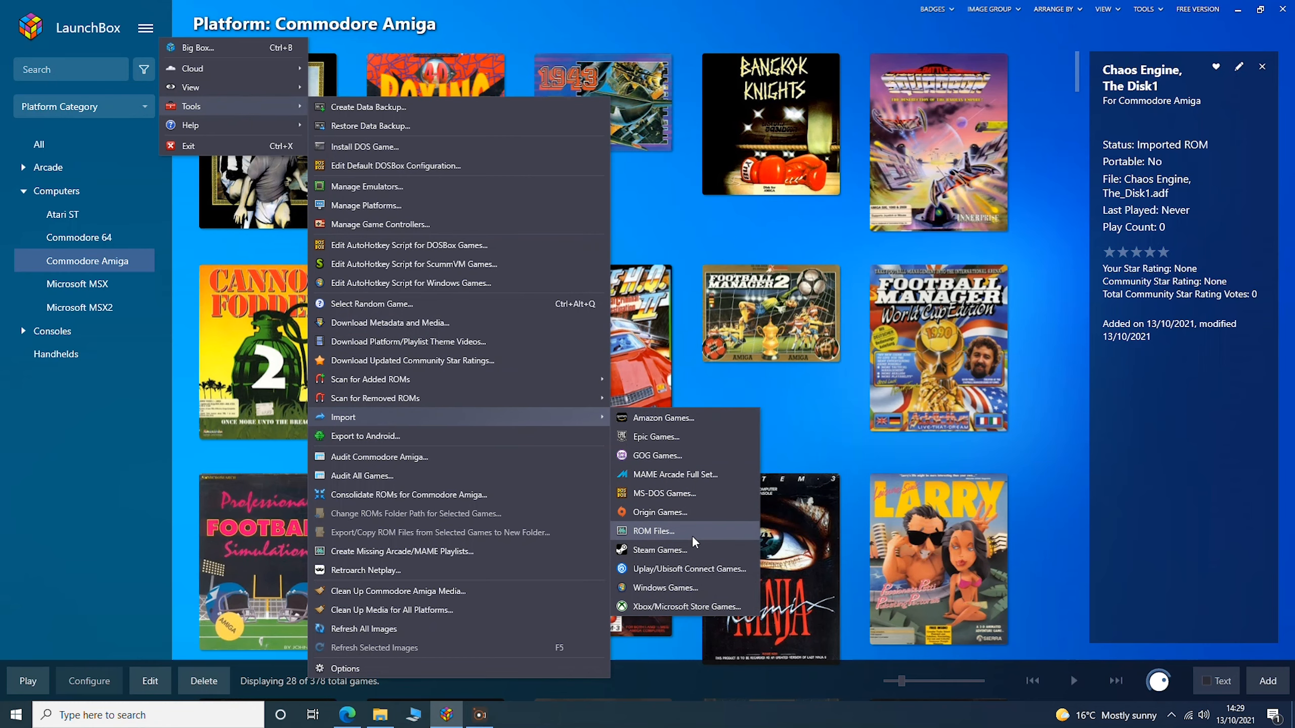
pyautogui.click(710, 538)
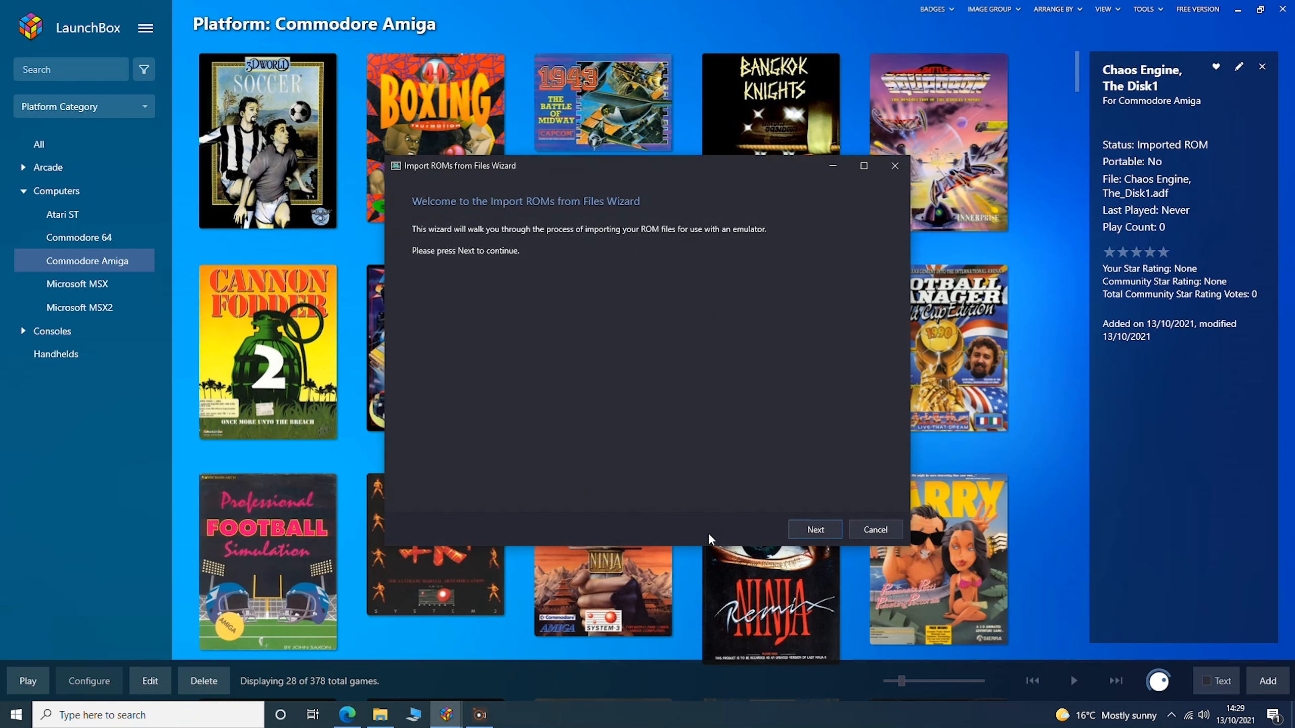
pyautogui.click(807, 529)
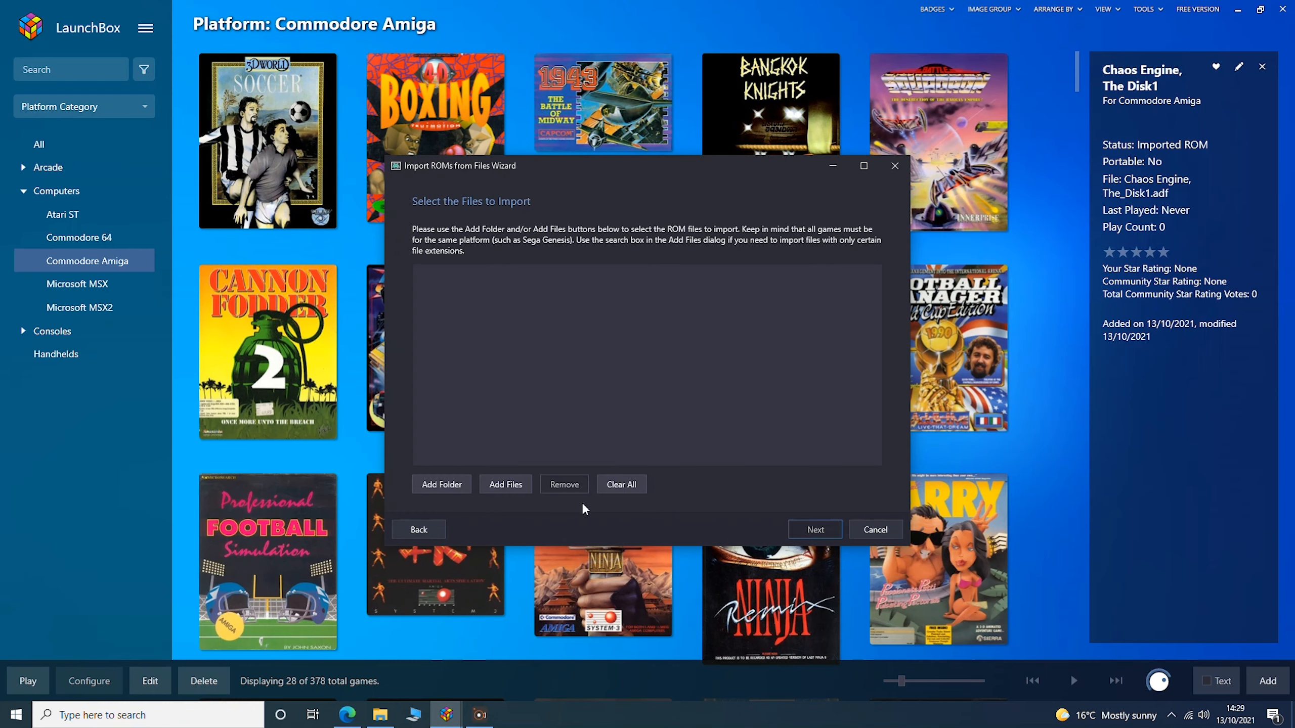
# Start adding files to the import and browse to the Chaos Engine folder under D:\Emulator\Emulator Games\Amiga 500
pyautogui.click(507, 485)
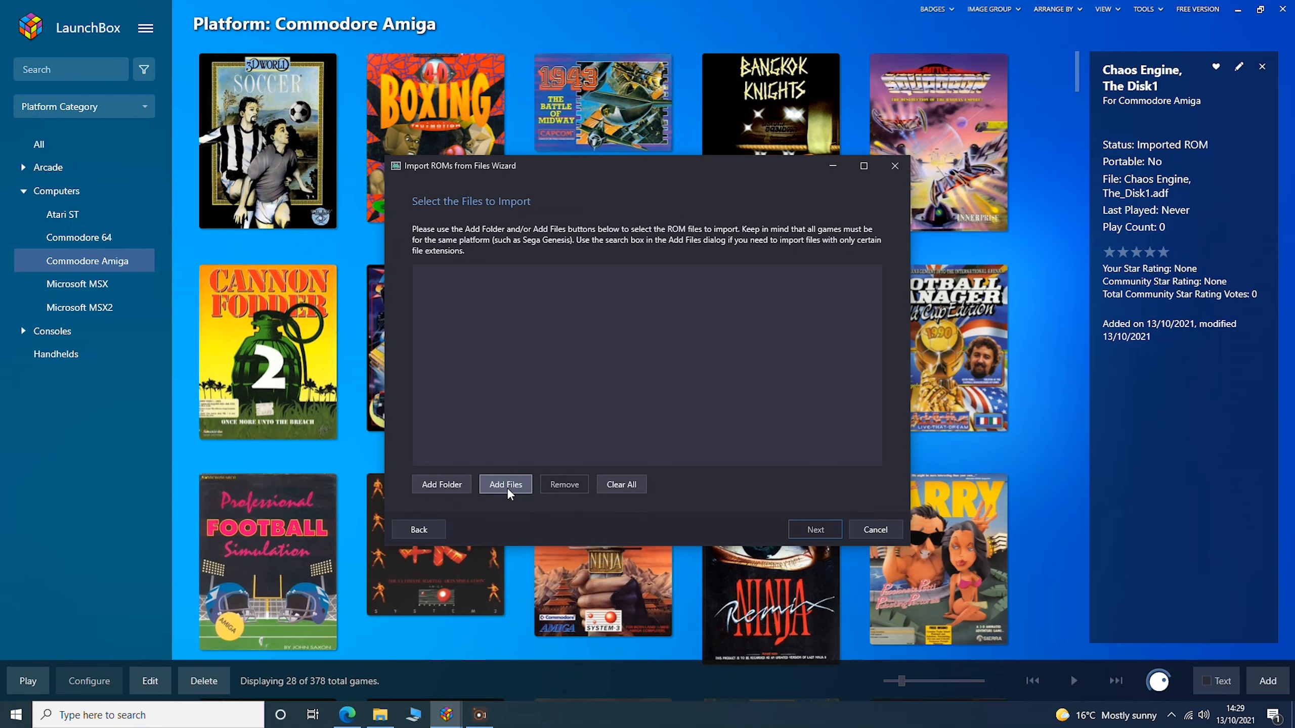
pyautogui.click(506, 485)
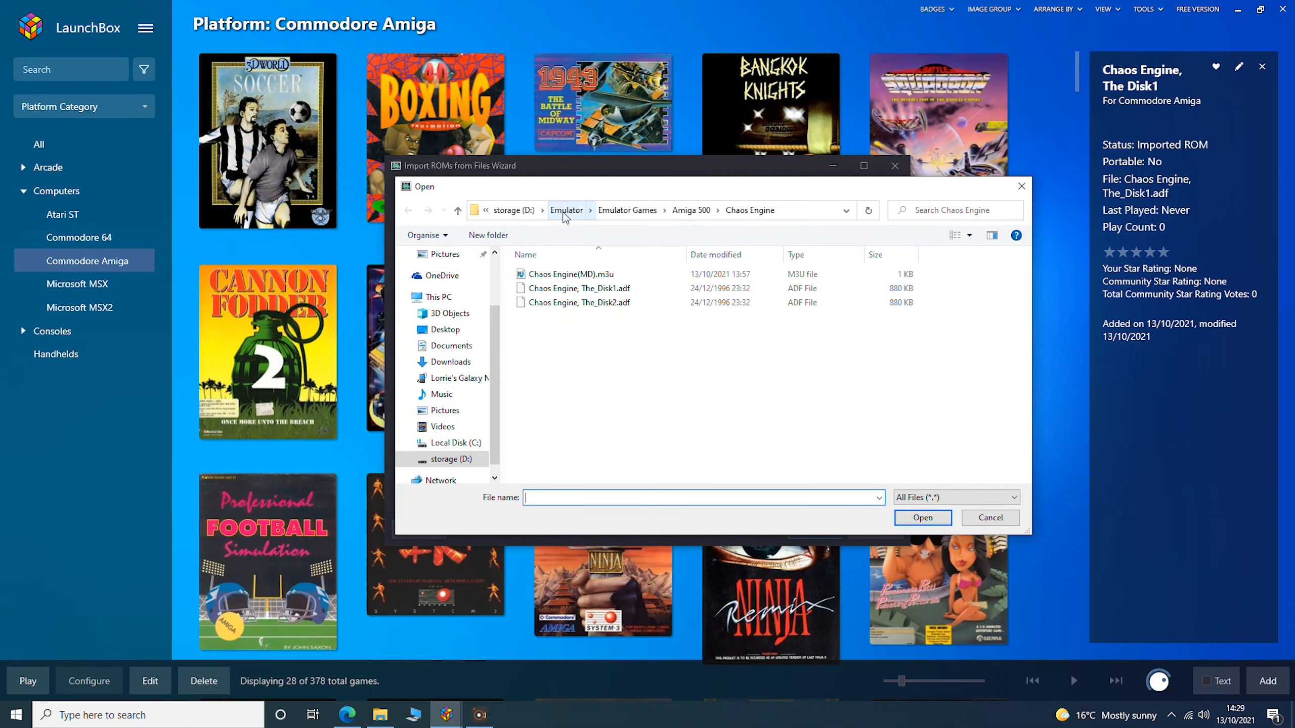
pyautogui.click(514, 210)
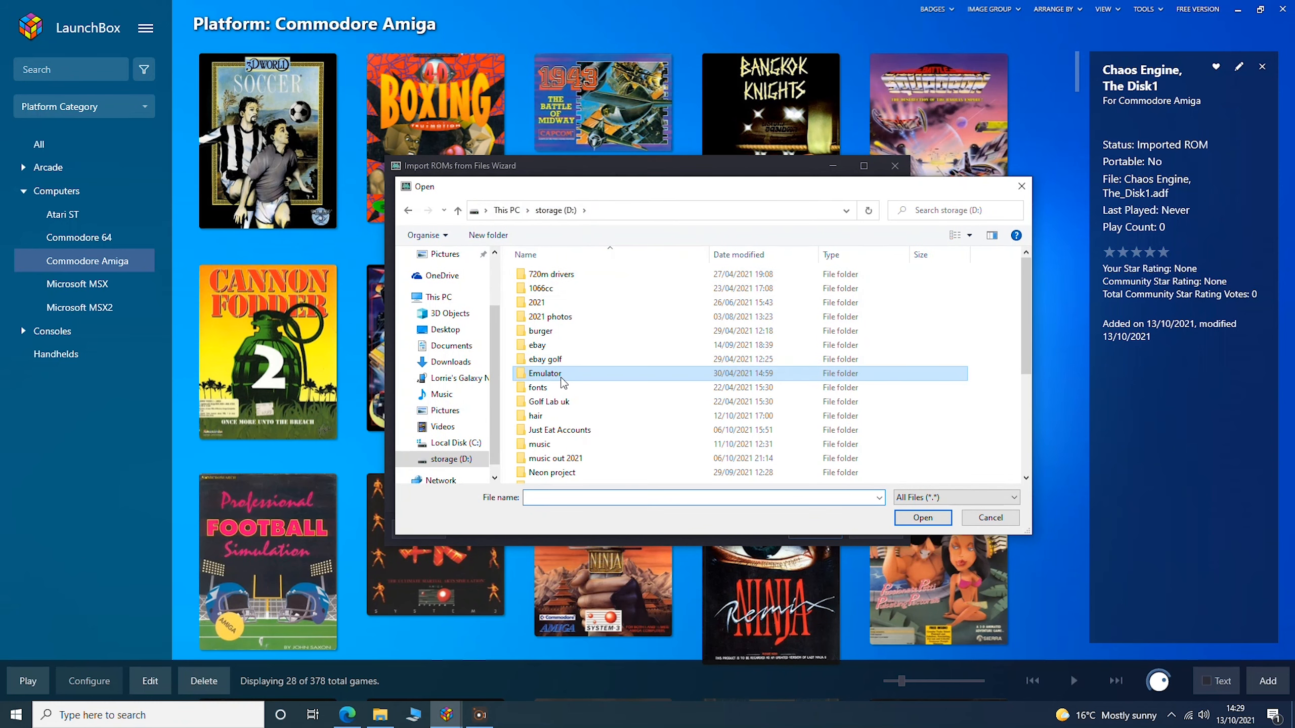
pyautogui.doubleClick(564, 375)
pyautogui.doubleClick(575, 276)
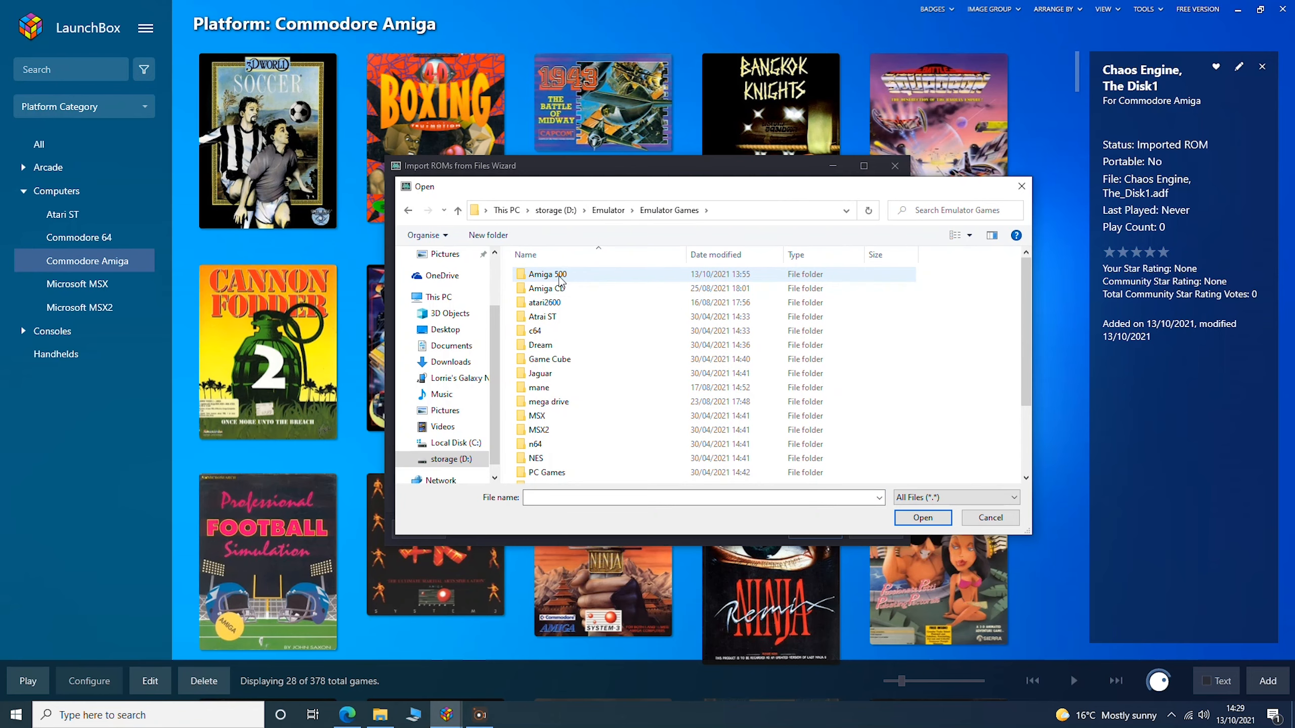
pyautogui.doubleClick(561, 278)
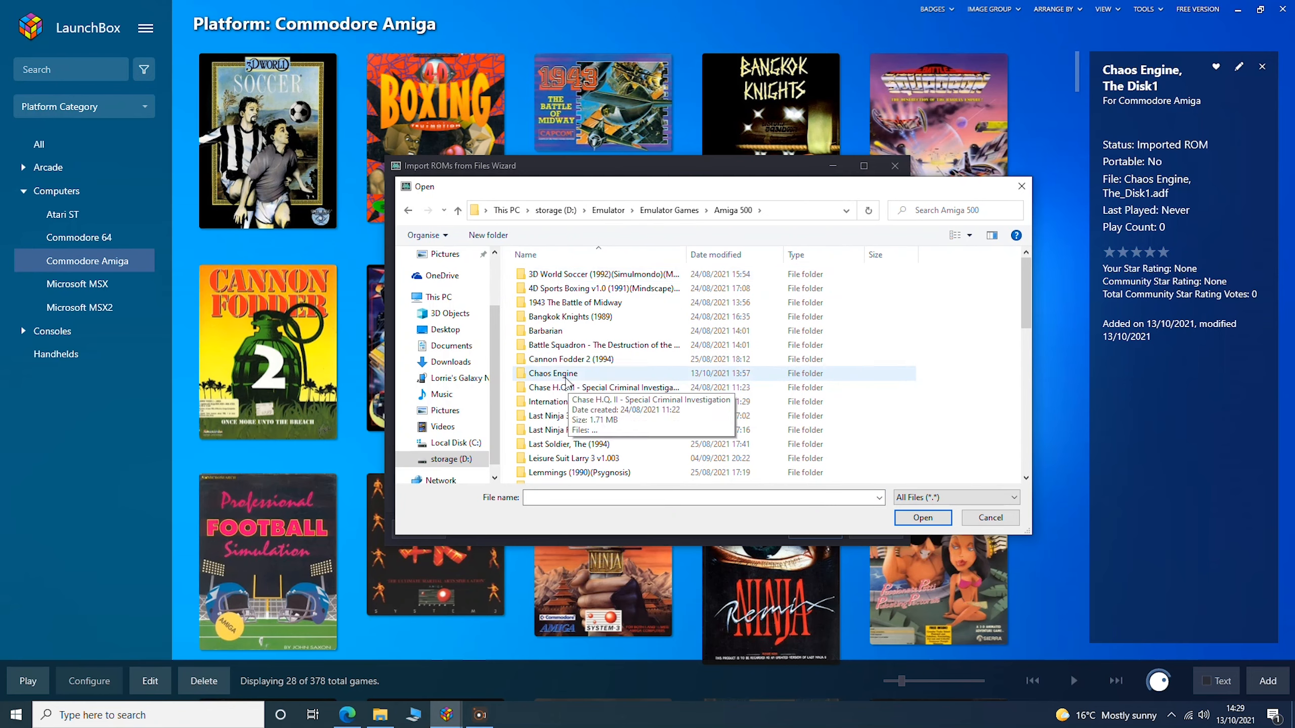
pyautogui.click(562, 378)
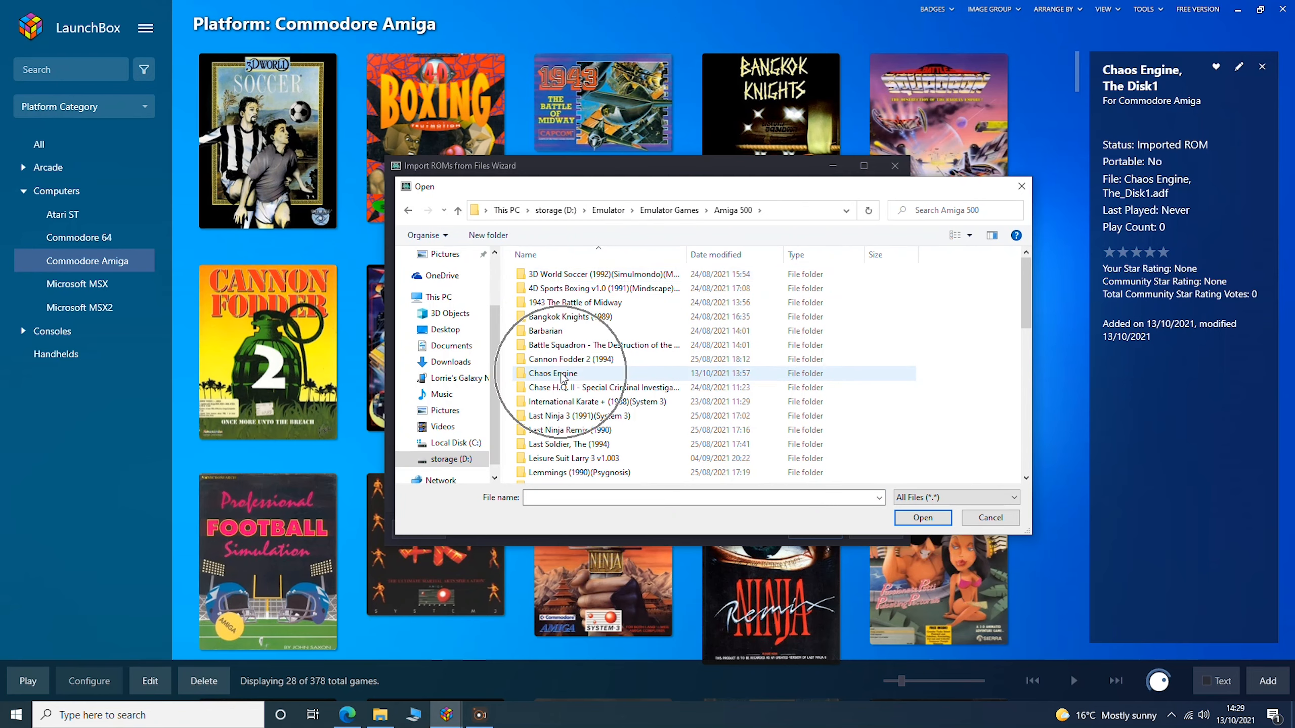
pyautogui.doubleClick(563, 377)
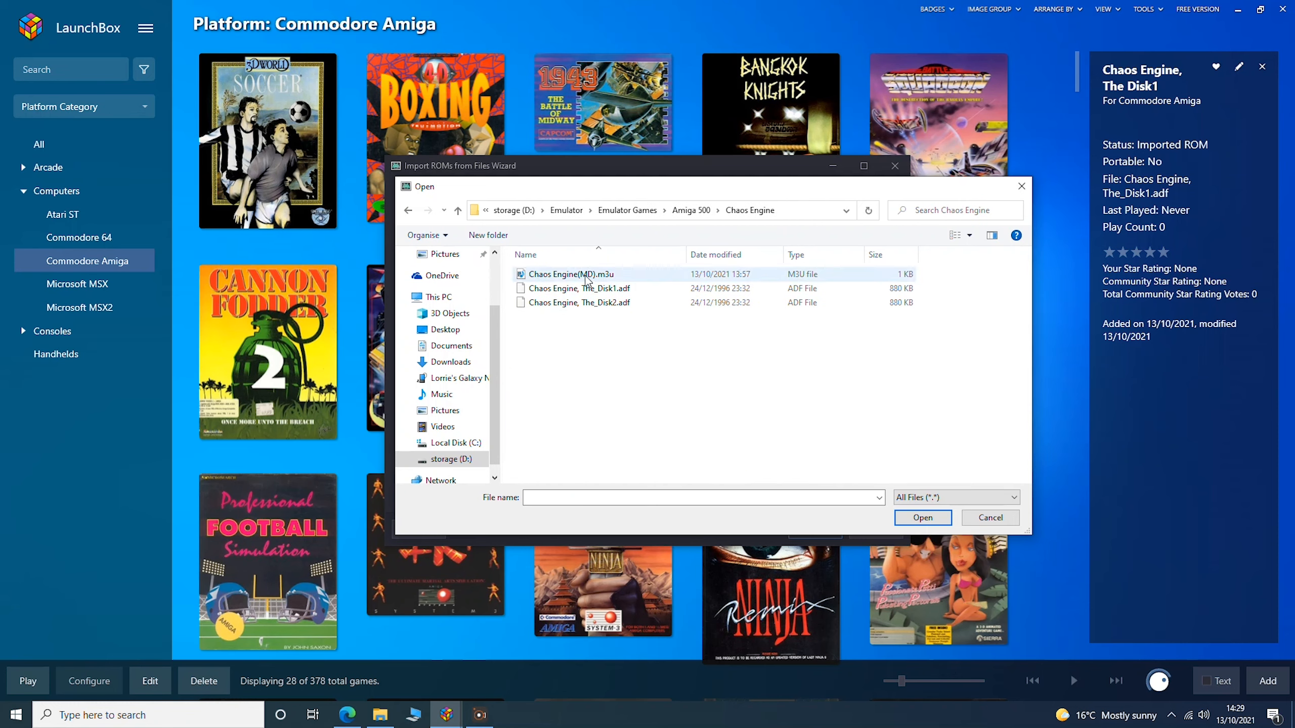
# Add Chaos Engine(MD).m3u as the file to import and continue to the platform choice
pyautogui.press('ctrl')
pyautogui.press('ctrl')
pyautogui.press('ctrl')
pyautogui.click(724, 275)
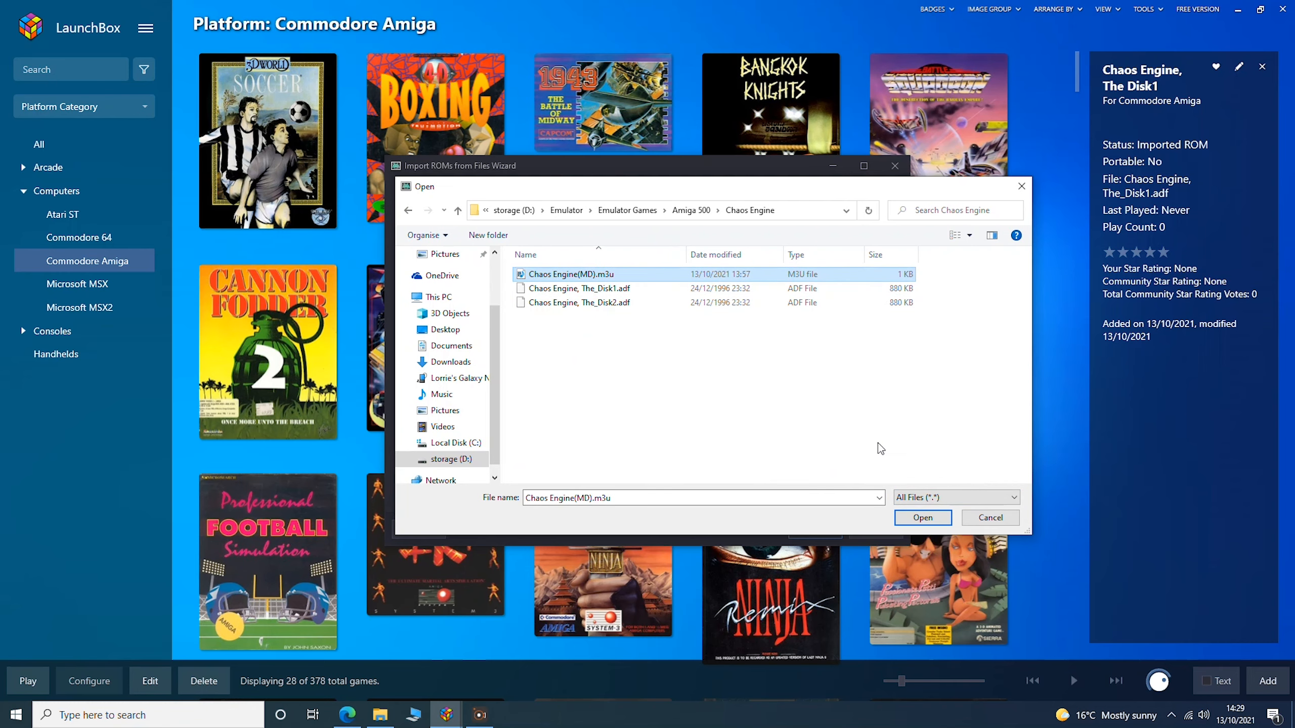
pyautogui.click(915, 517)
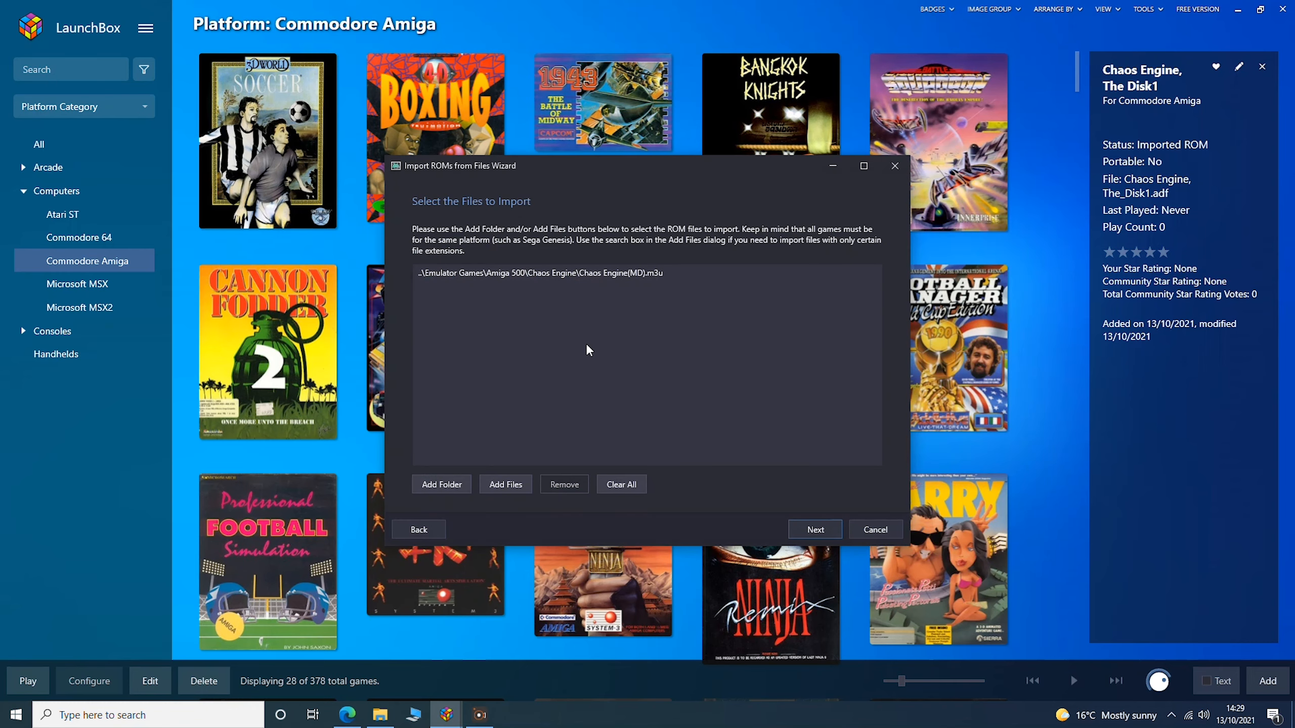
pyautogui.press('ctrl')
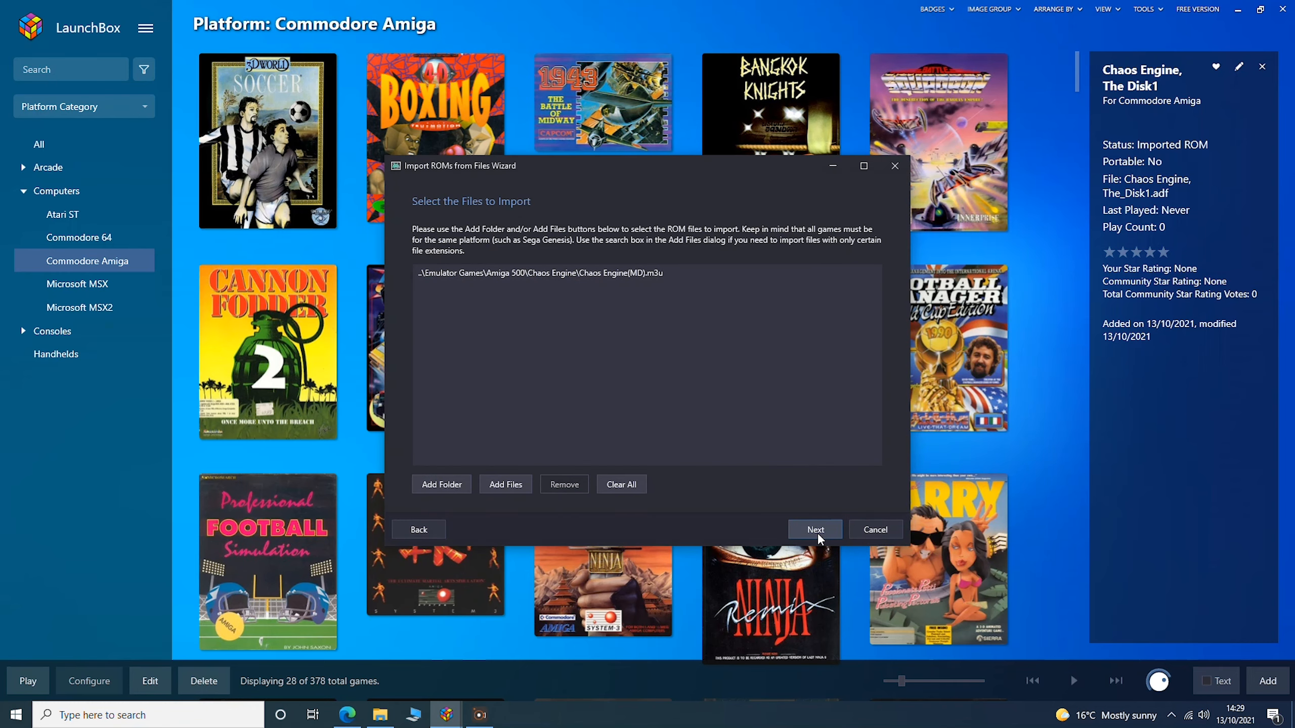
pyautogui.click(816, 530)
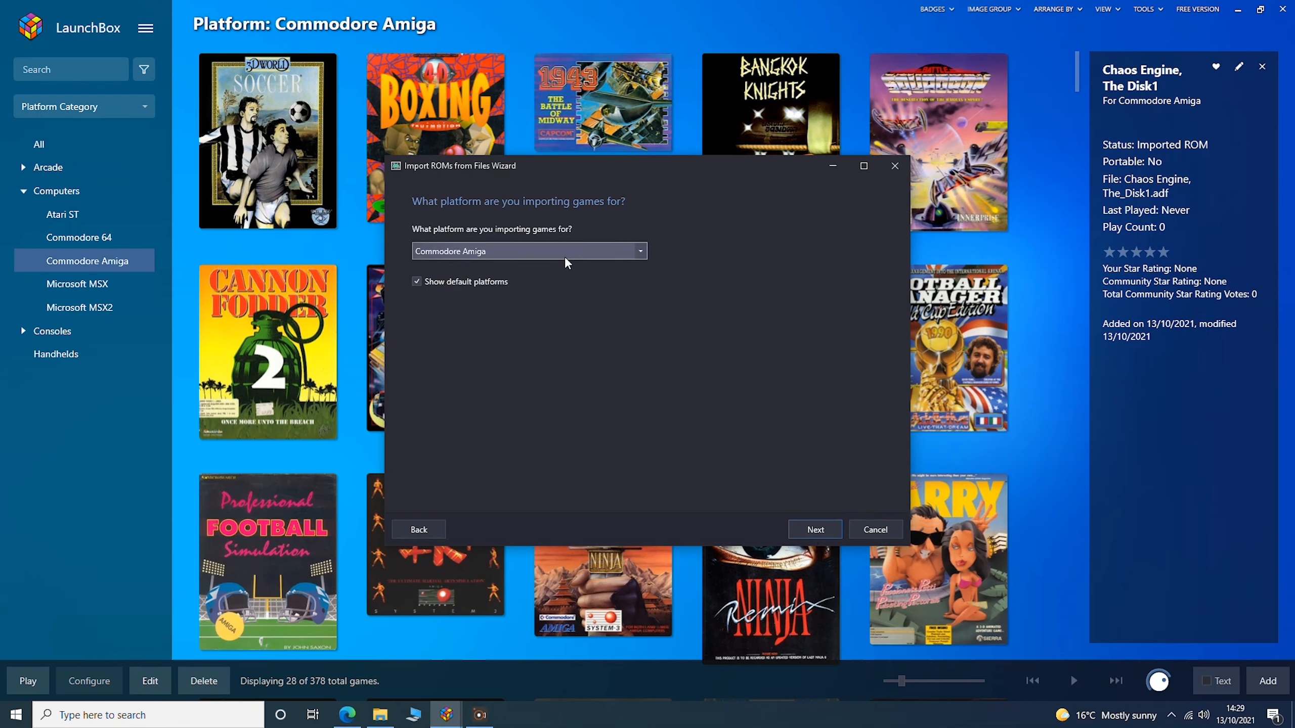
# Accept Commodore Amiga as the platform and Retroarch as the emulator for the import
pyautogui.press('ctrl')
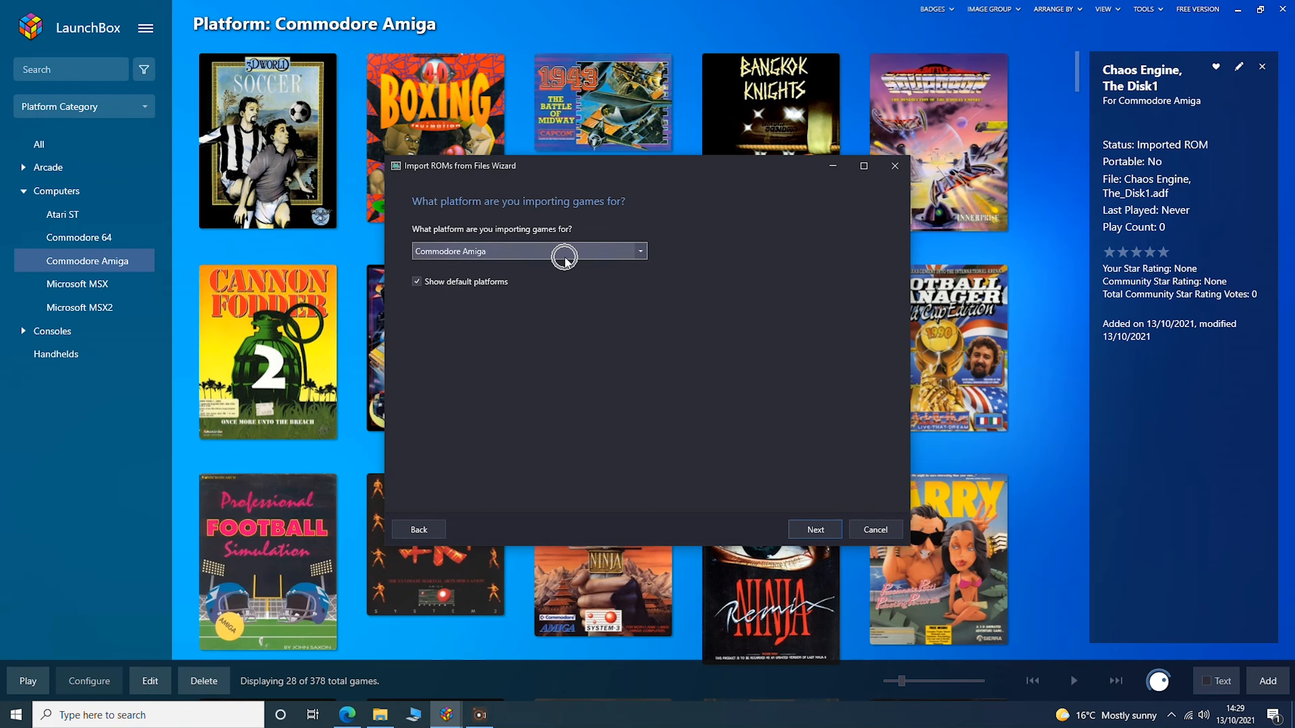
pyautogui.click(817, 530)
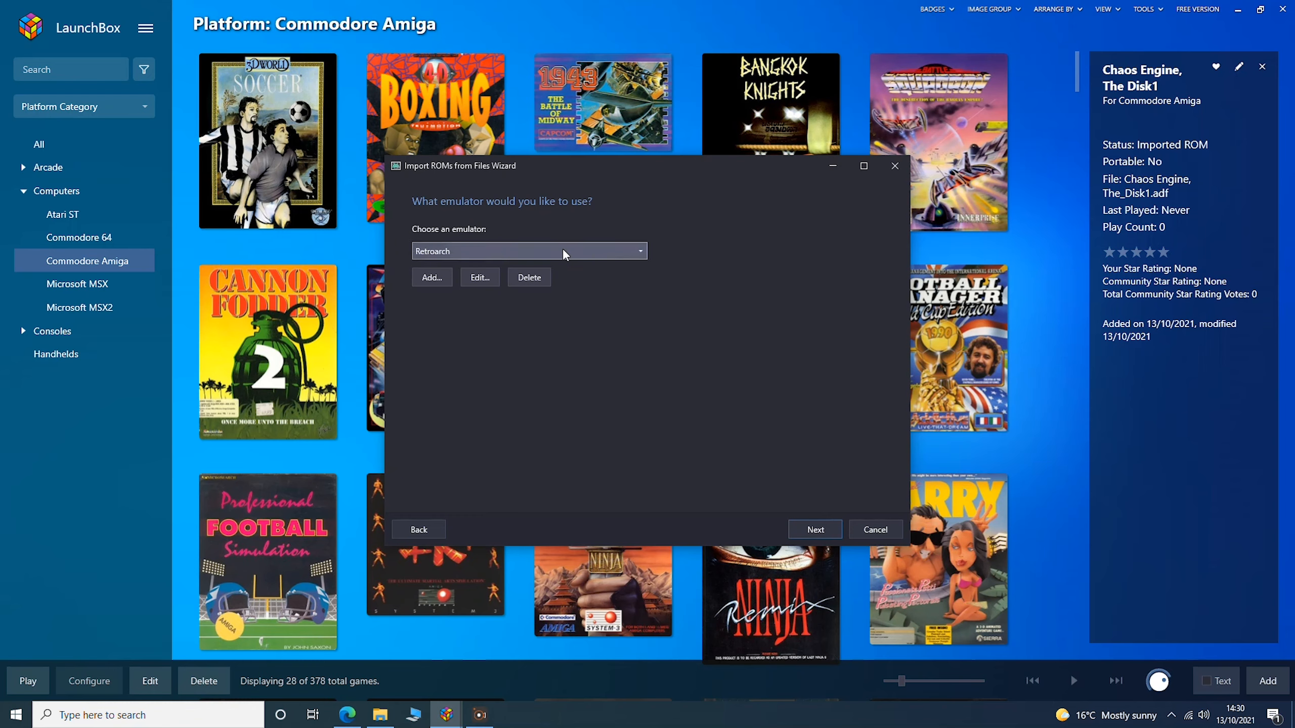
pyautogui.press('ctrl')
pyautogui.press('ctrl')
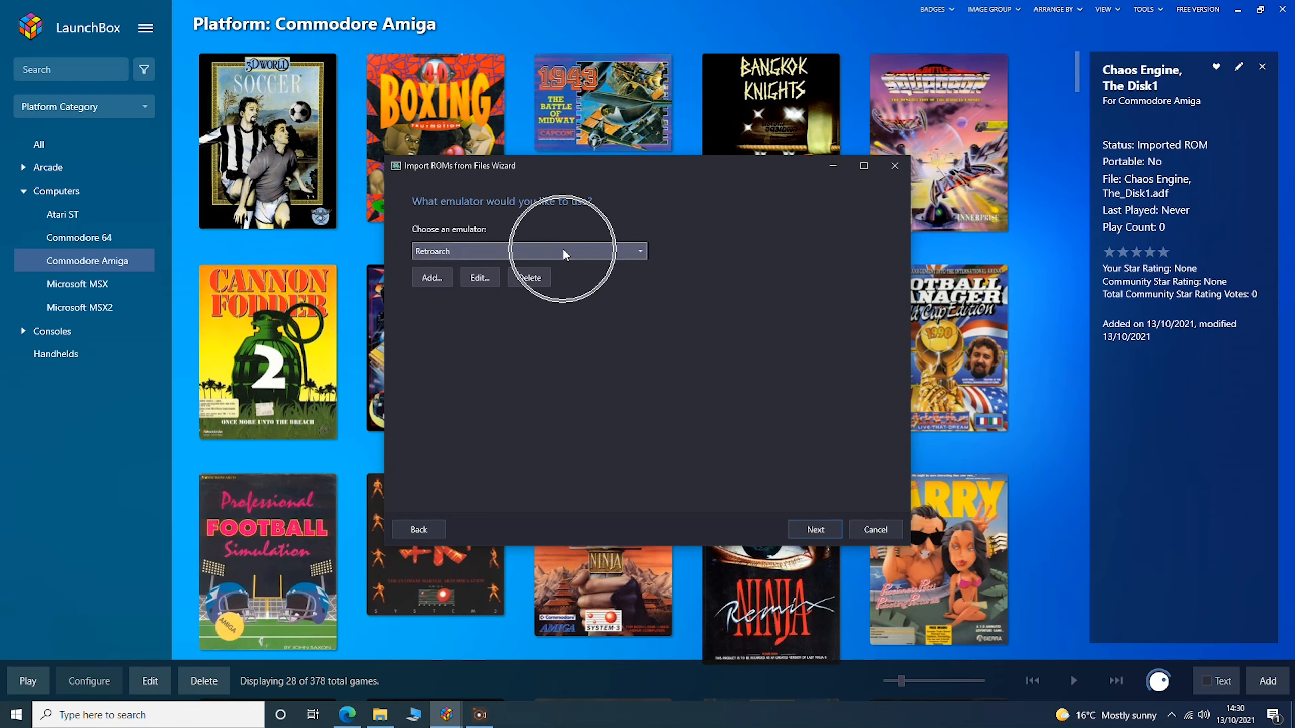
pyautogui.click(816, 530)
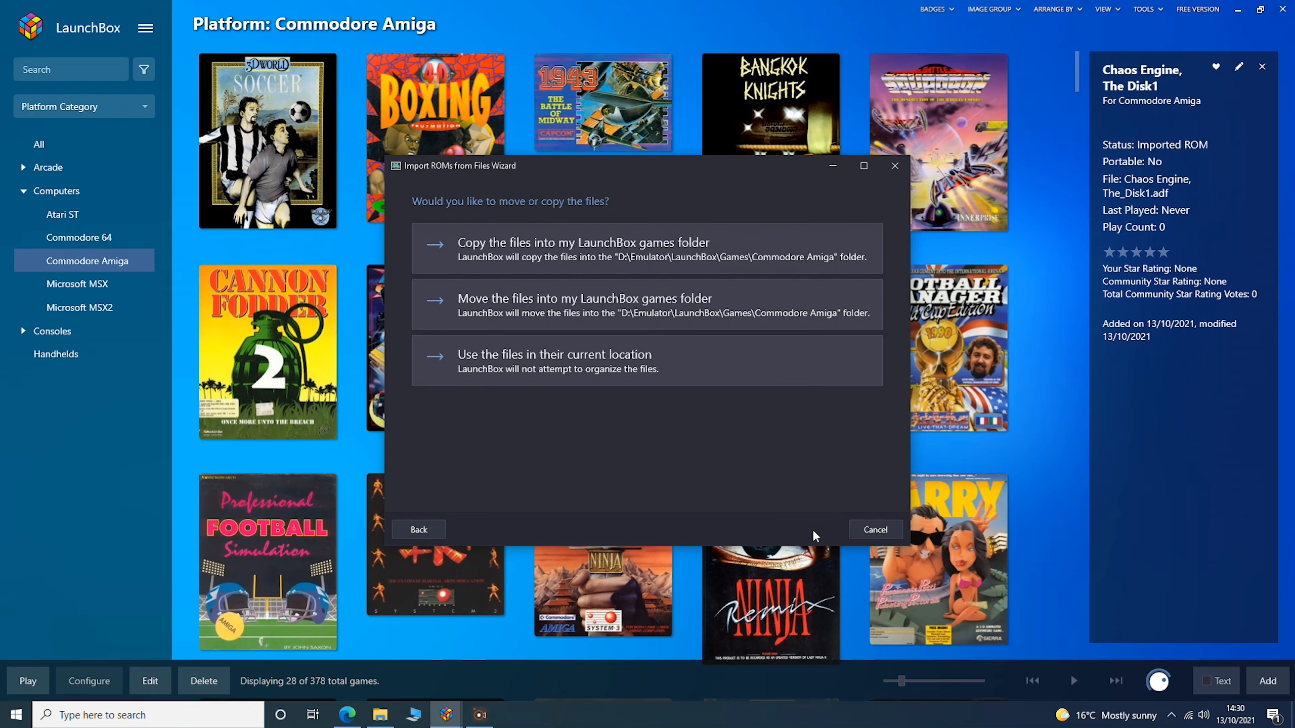
# Use the files in their current location and accept the default metadata, image download and custom options
pyautogui.press('ctrl')
pyautogui.click(626, 378)
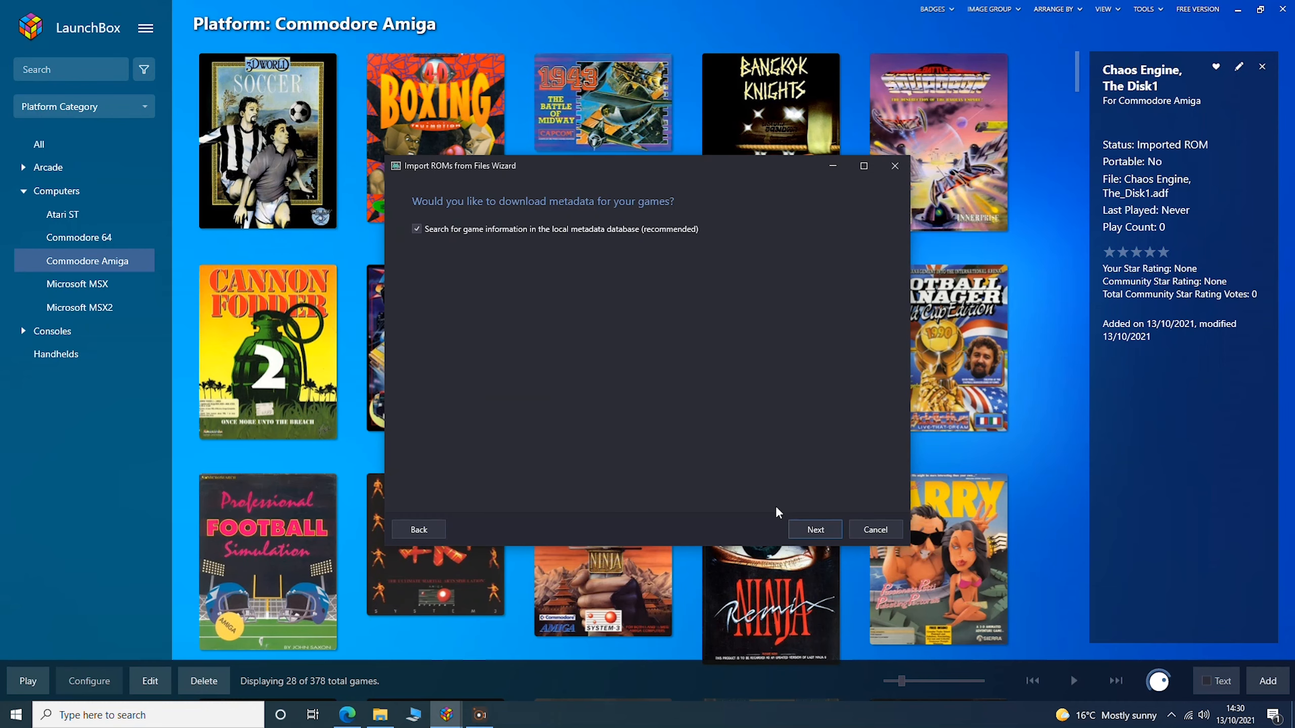
pyautogui.click(817, 531)
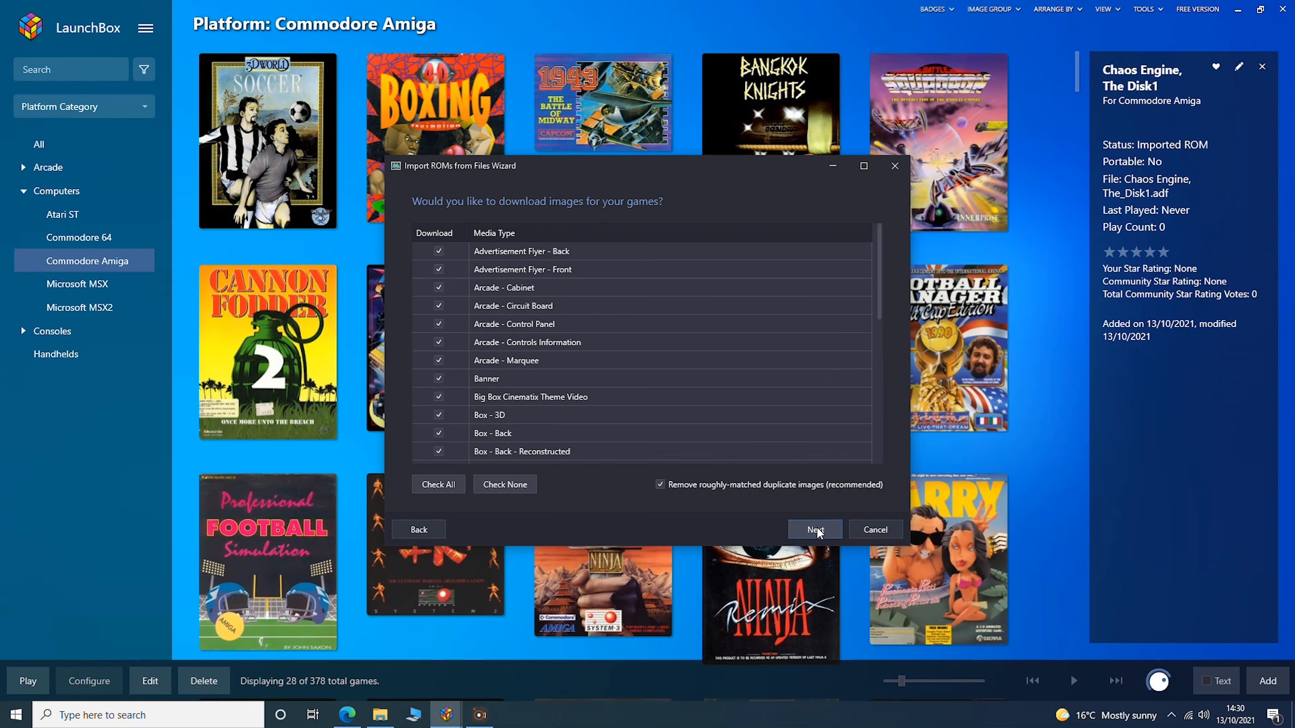
pyautogui.click(816, 531)
pyautogui.click(816, 531)
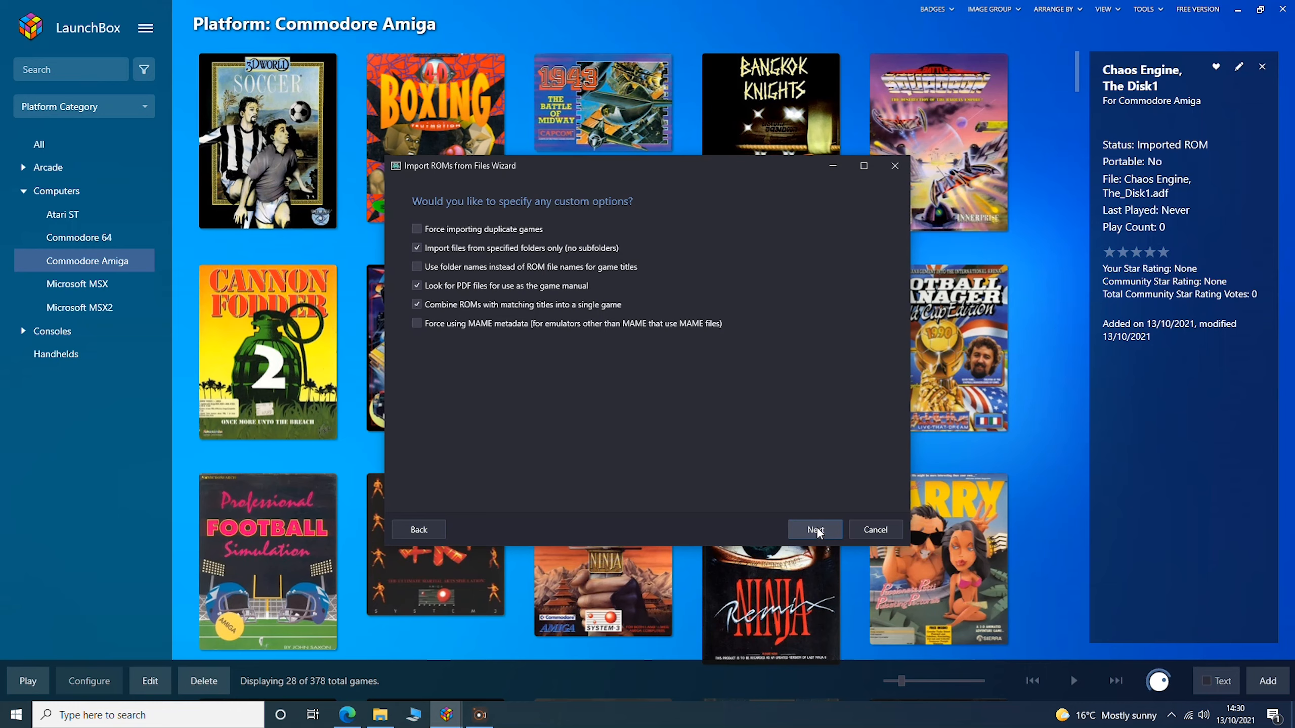
pyautogui.click(817, 530)
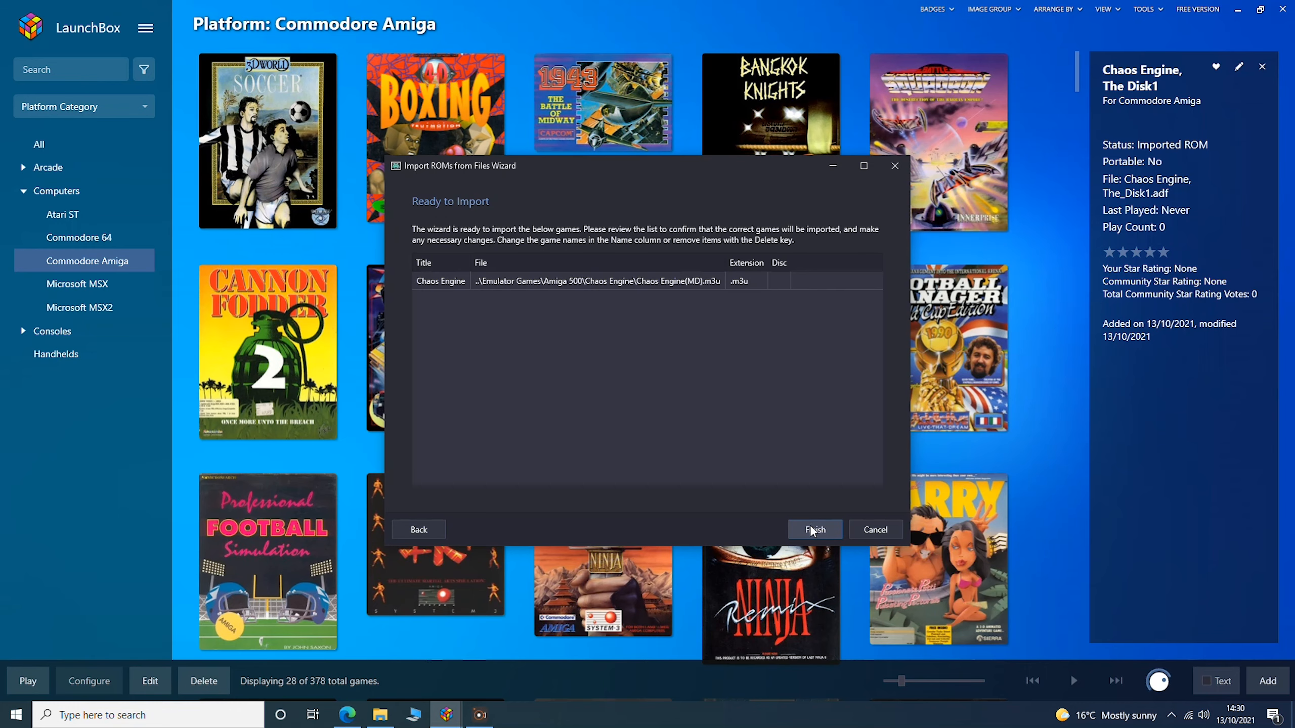
# Finish importing the playlist and launch The Chaos Engine from the Commodore Amiga games
pyautogui.click(813, 530)
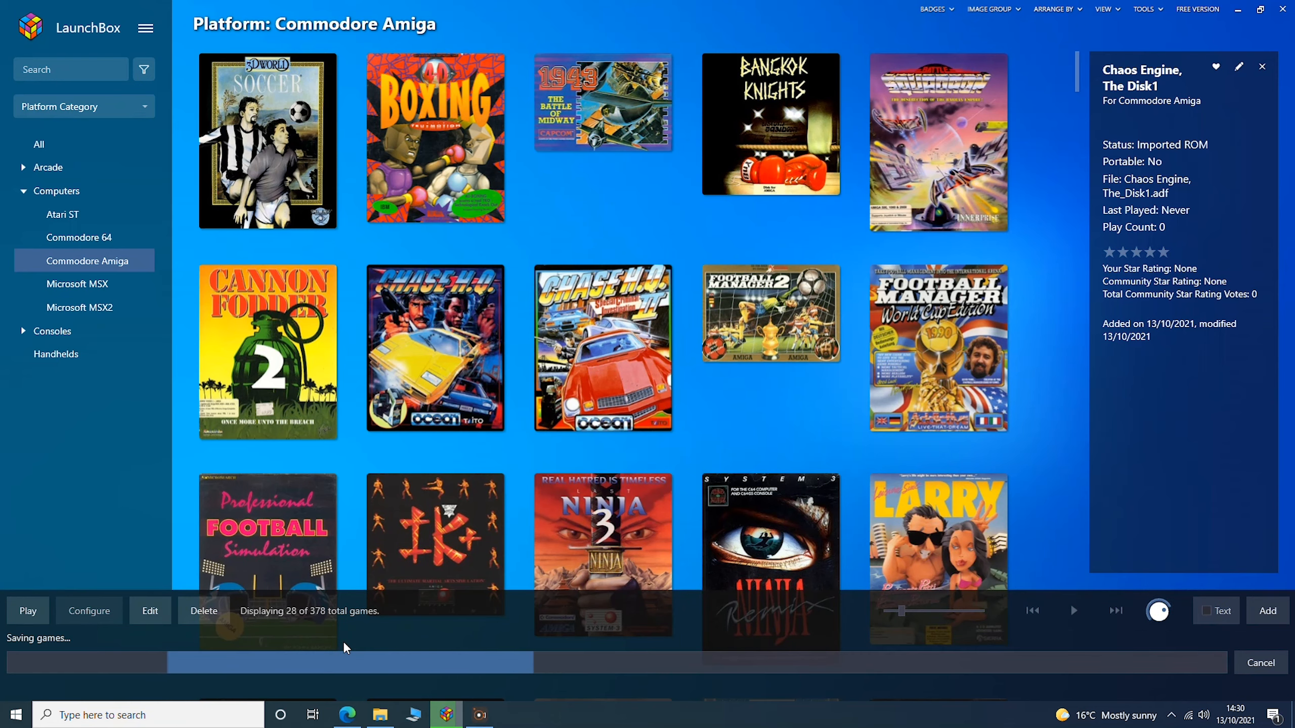
pyautogui.click(343, 643)
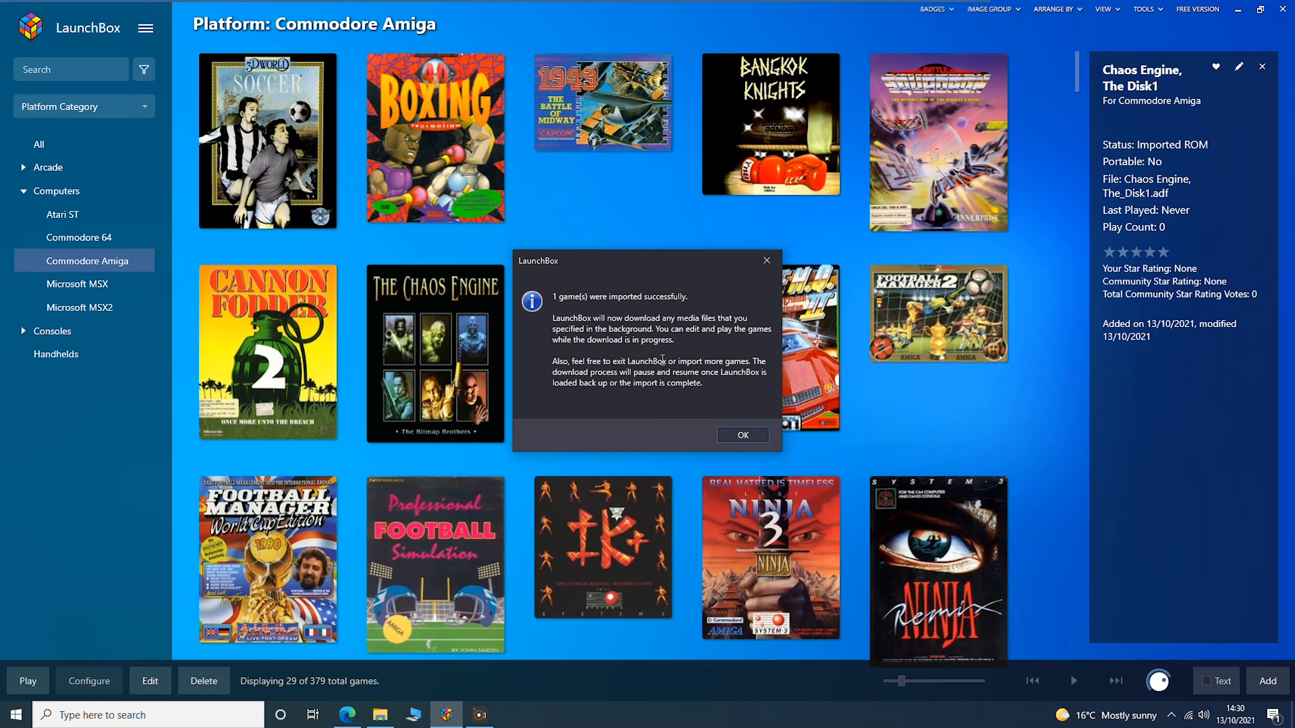
pyautogui.click(743, 435)
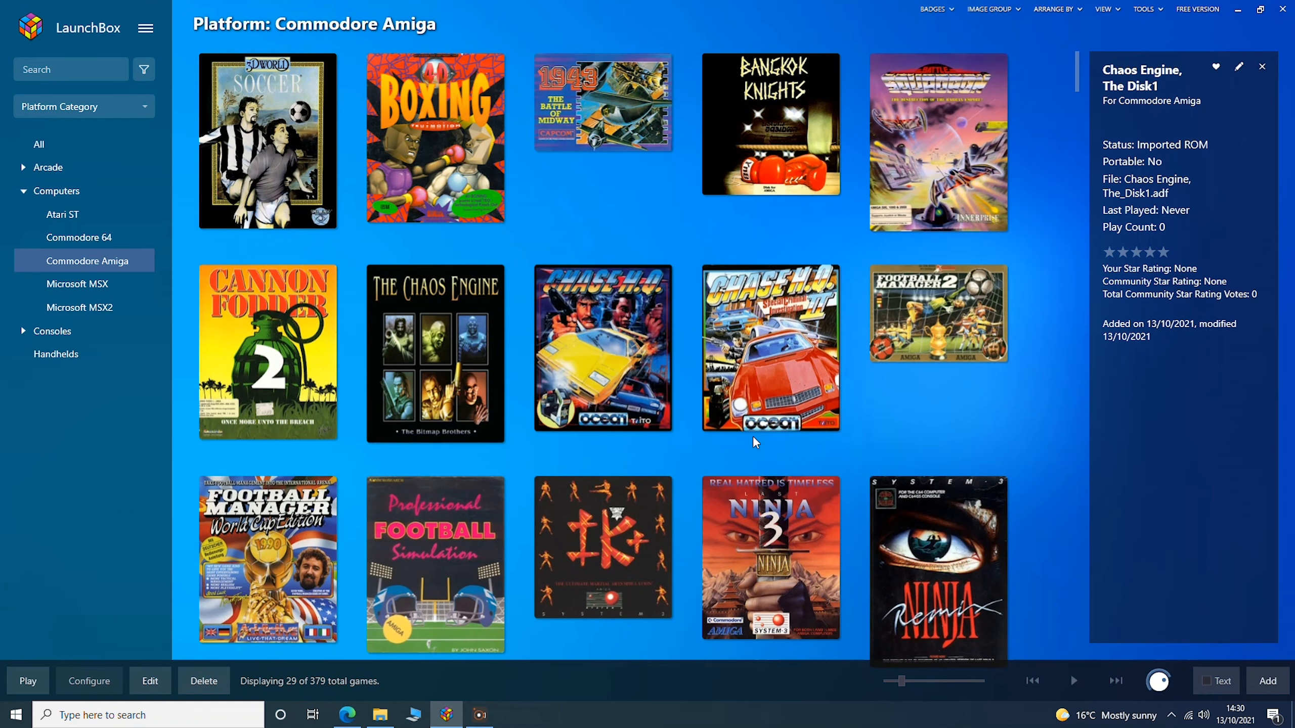
pyautogui.click(464, 358)
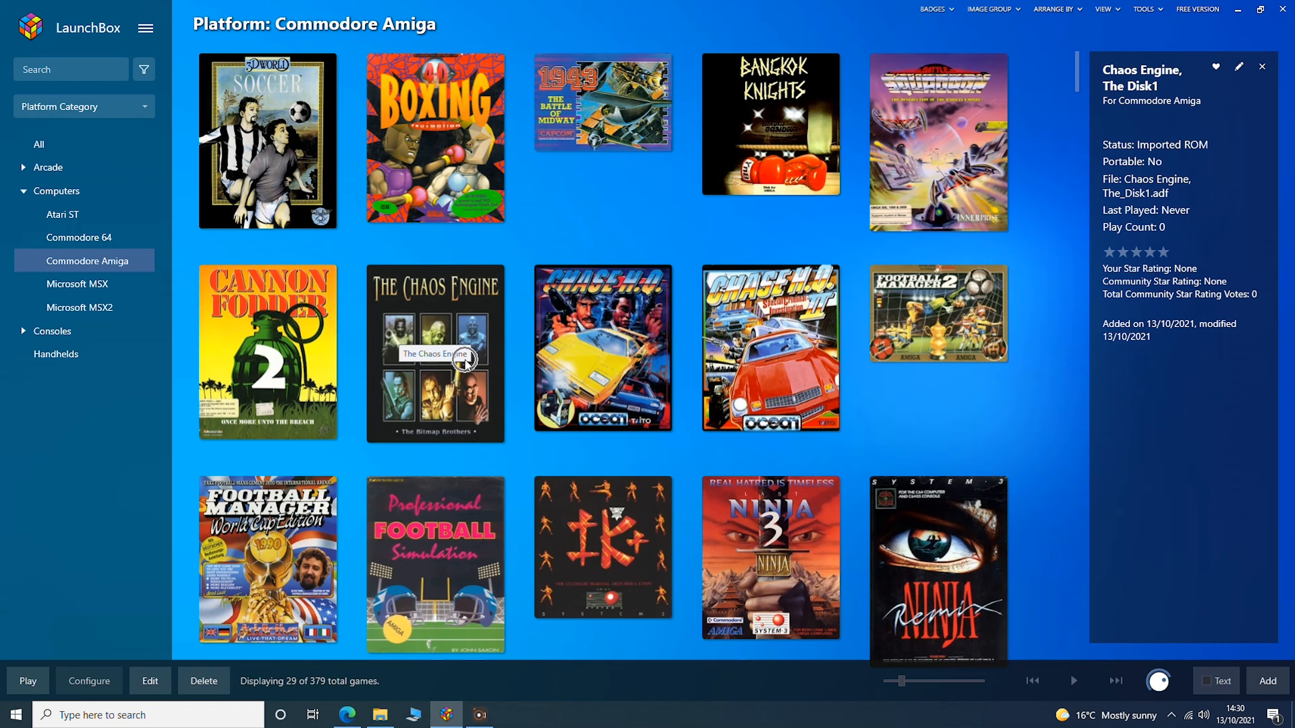
pyautogui.doubleClick(465, 359)
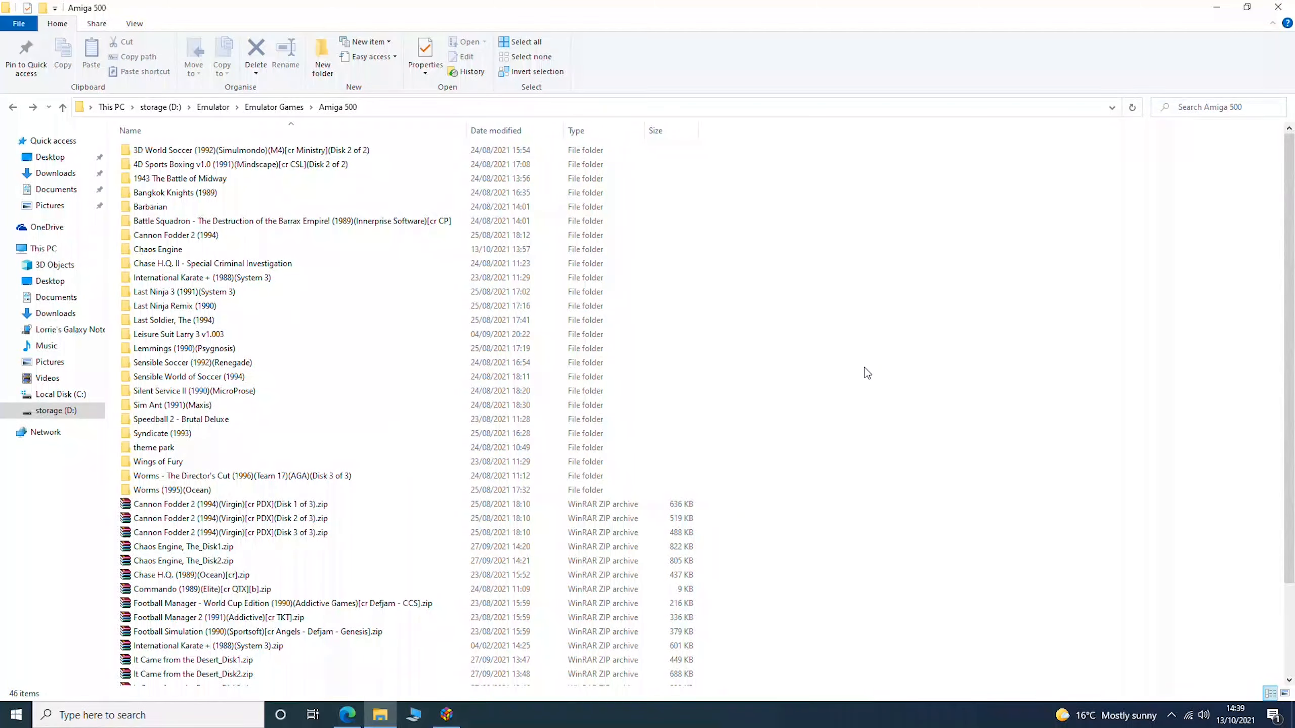
# In File Explorer, extract the three It Came from the Desert disk archives together into the folder It Came from the Desert_Disk3
pyautogui.scroll(-2, 322, 455)
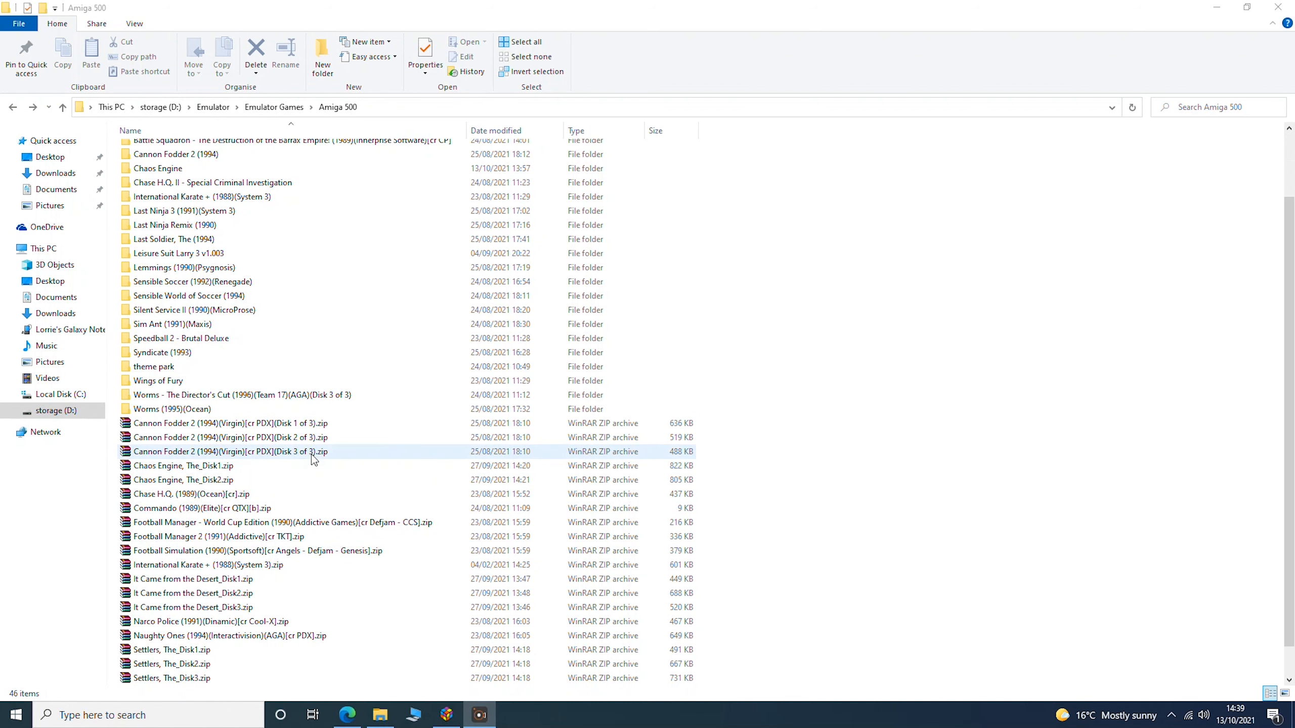
pyautogui.click(225, 585)
pyautogui.keyDown('shift'); pyautogui.click(224, 608); pyautogui.keyUp('shift')
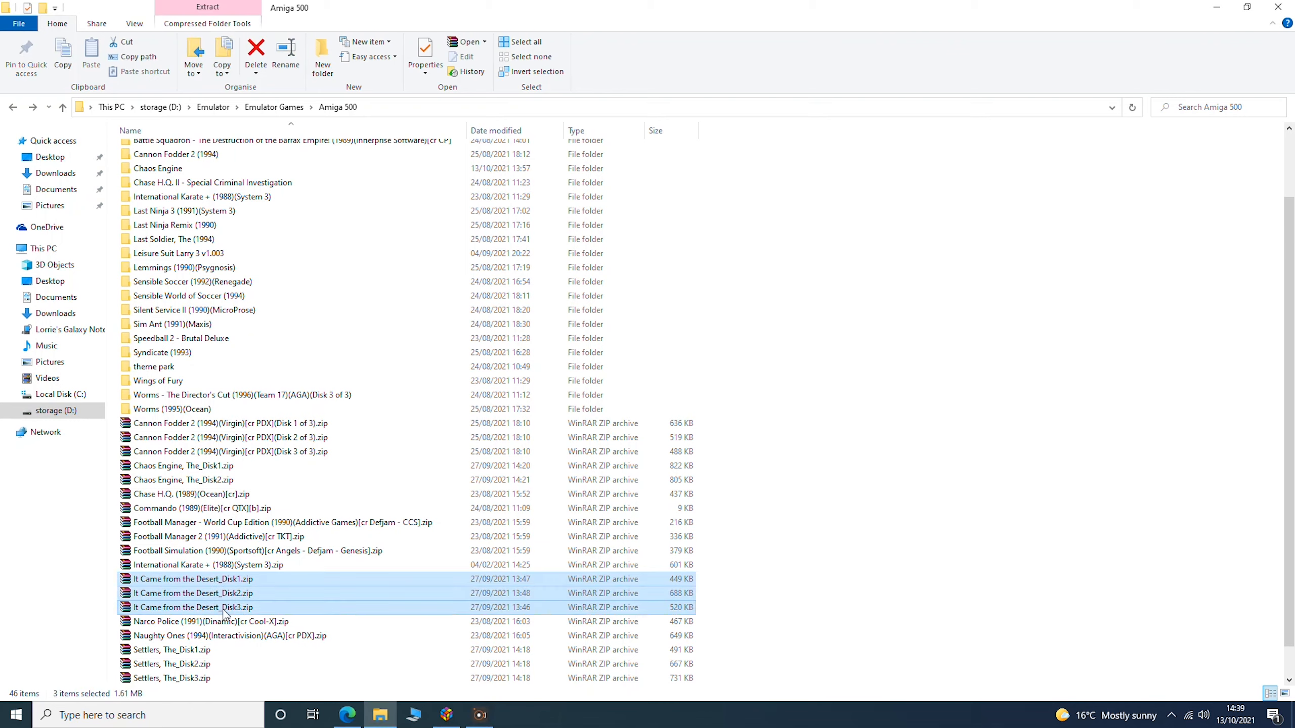
pyautogui.rightClick(224, 612)
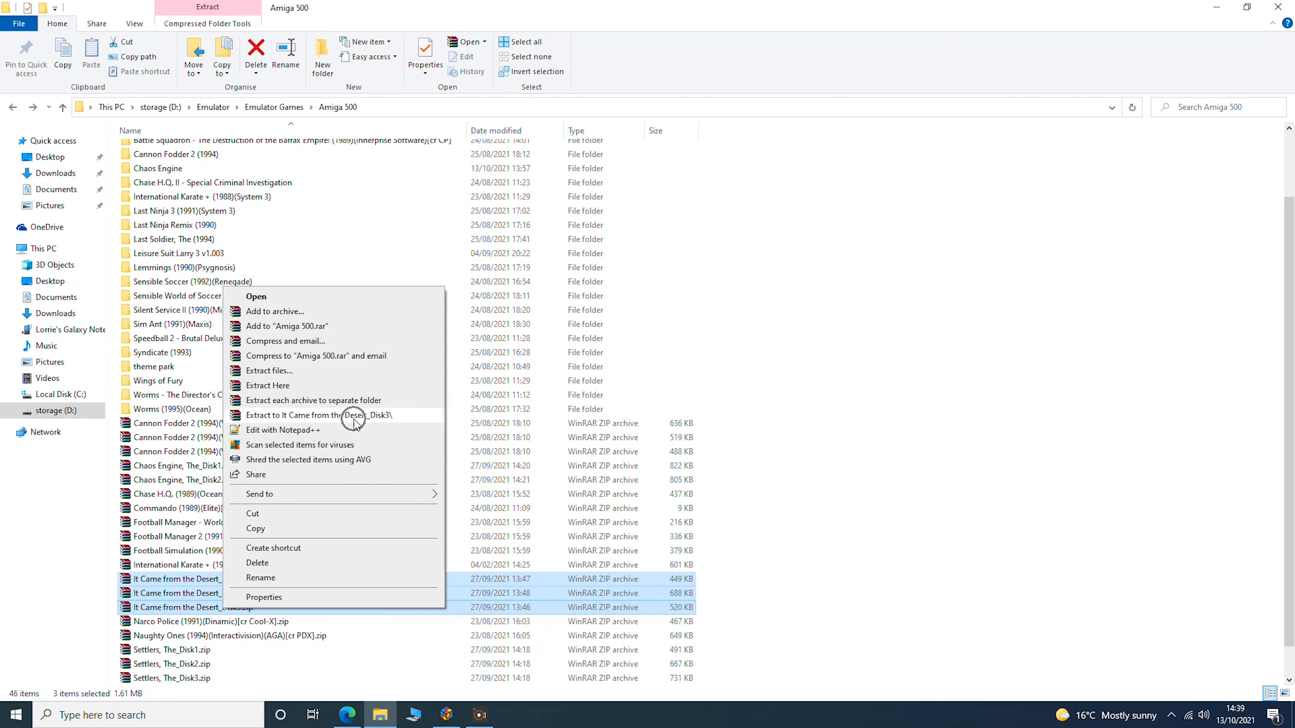
pyautogui.click(354, 415)
# Rename the extracted It Came from the Desert_Disk3 folder to It Came from the Desert
pyautogui.scroll(2, 268, 382)
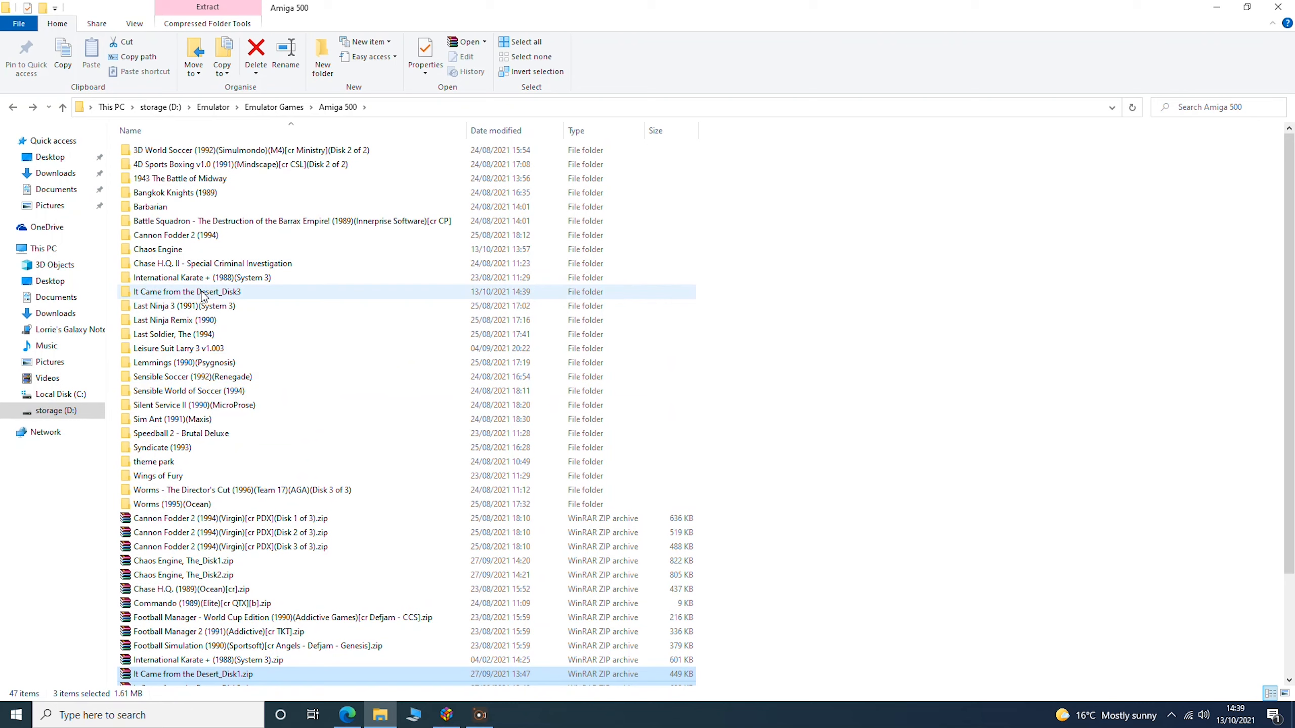
pyautogui.click(201, 292)
pyautogui.rightClick(196, 290)
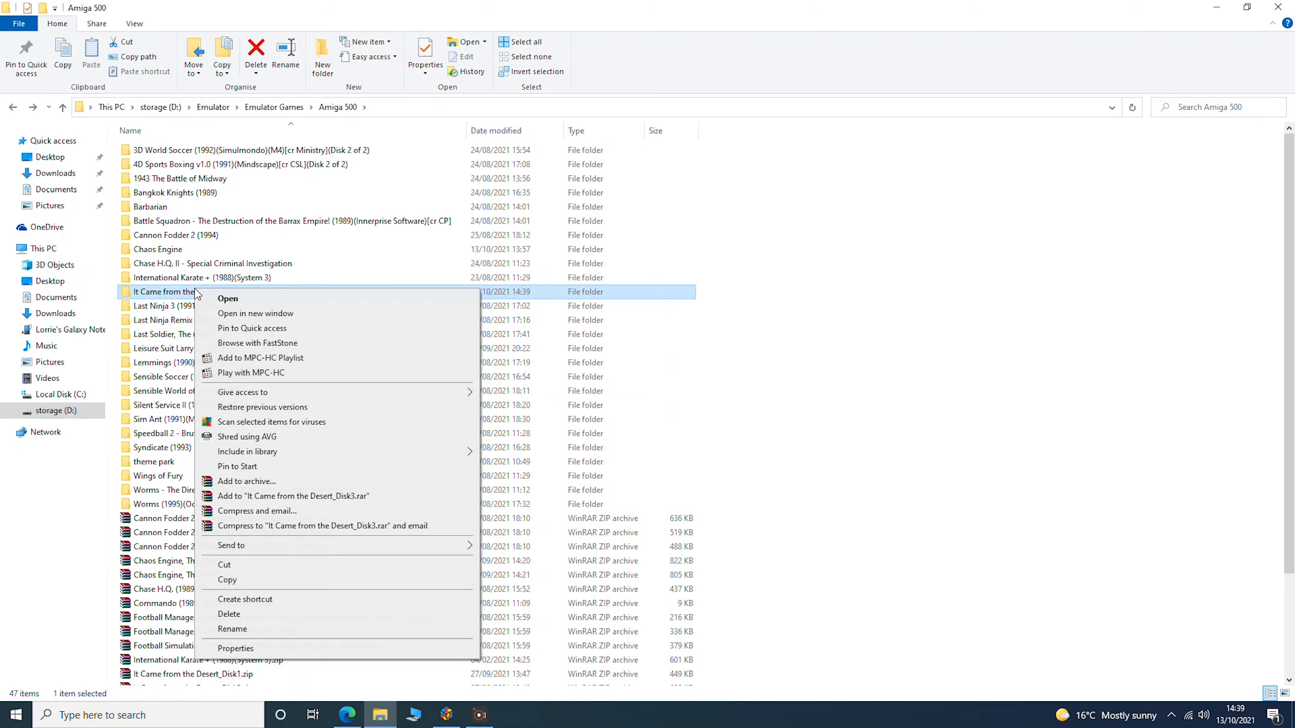
pyautogui.click(283, 629)
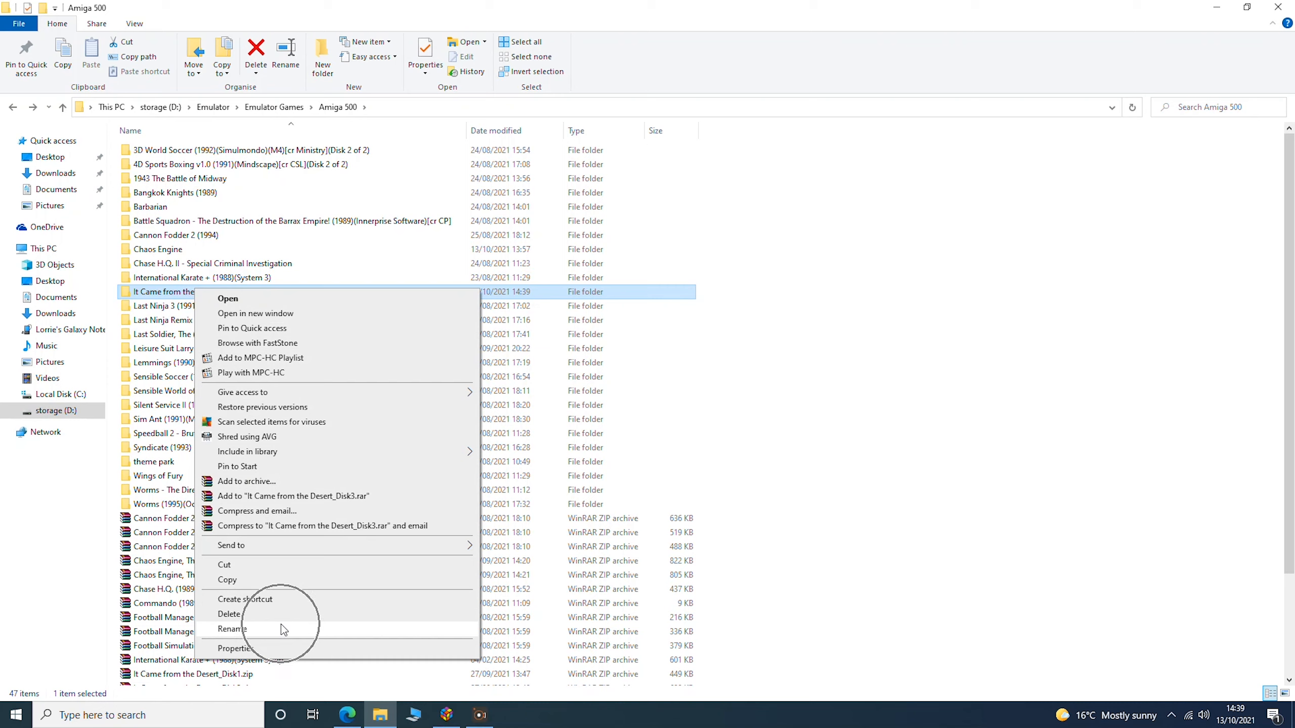
pyautogui.click(250, 291)
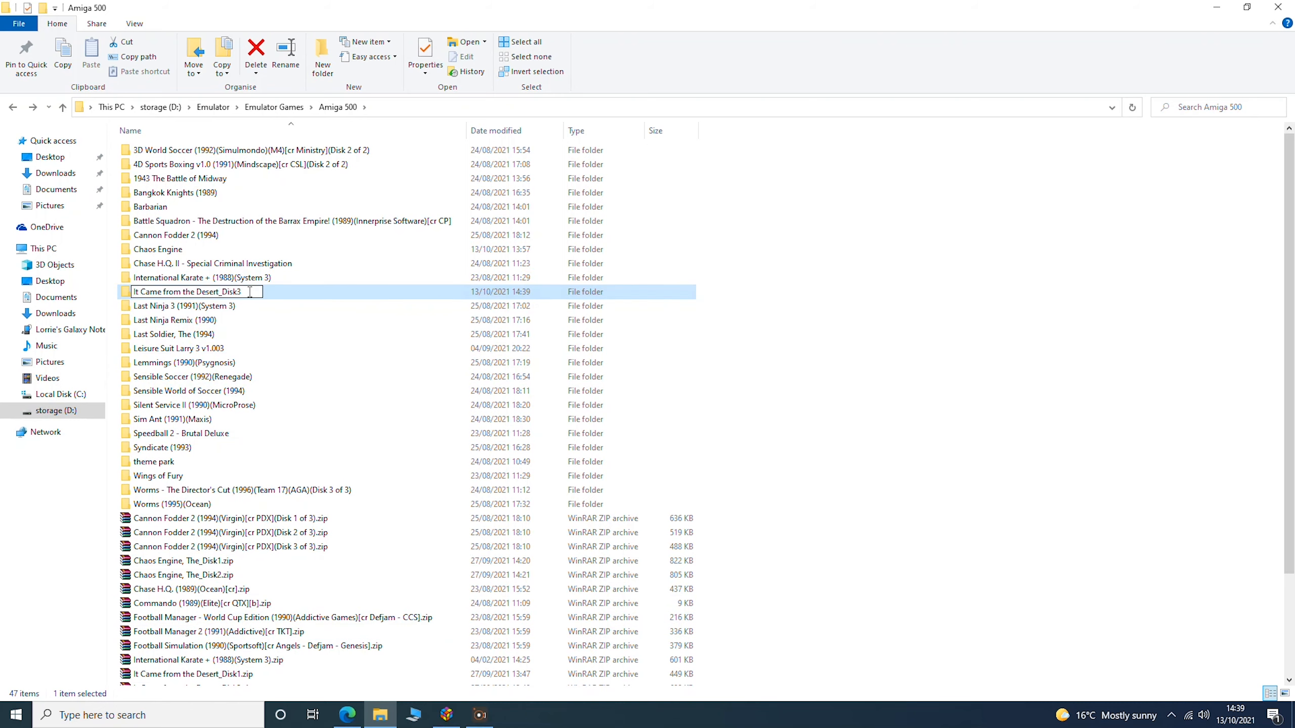
pyautogui.press('BackSpace')
pyautogui.press('BackSpace')
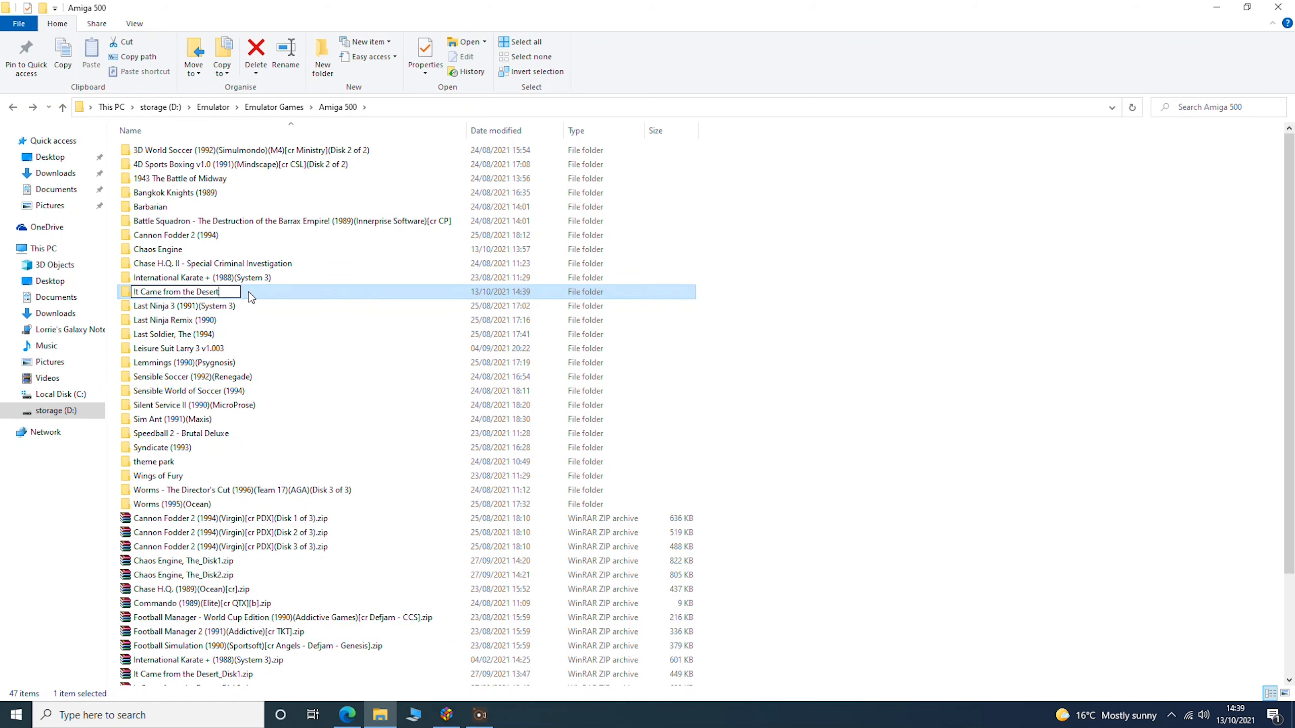
pyautogui.press('Return')
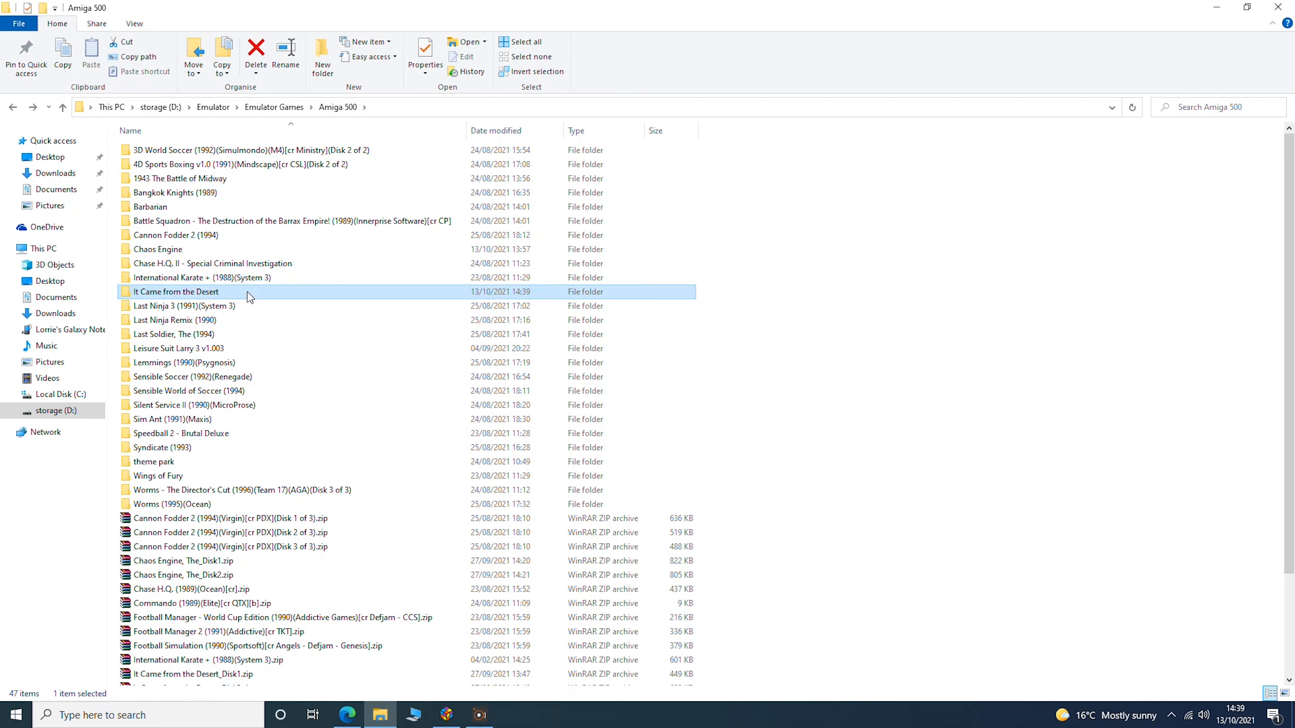
# Copy the full file name of It Came from the Desert_Disk1.adf, including its extension, from the file's properties in the renamed folder
pyautogui.doubleClick(168, 292)
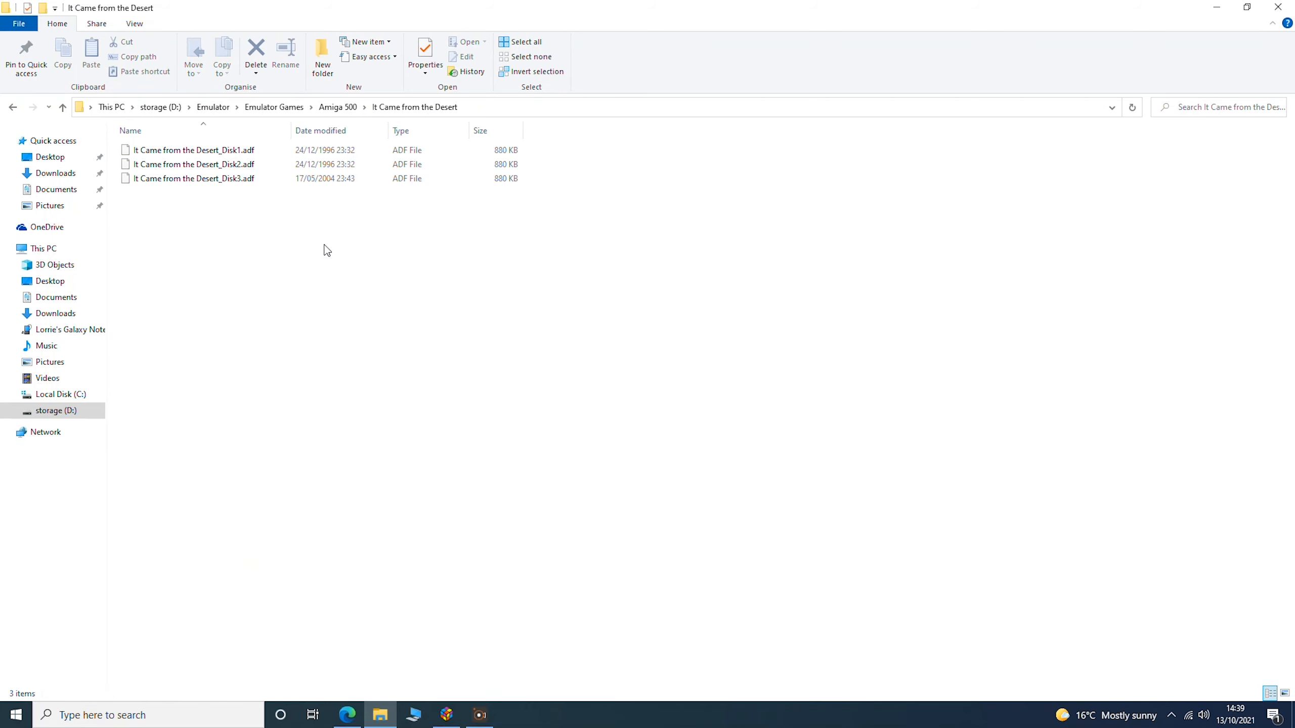
pyautogui.click(232, 149)
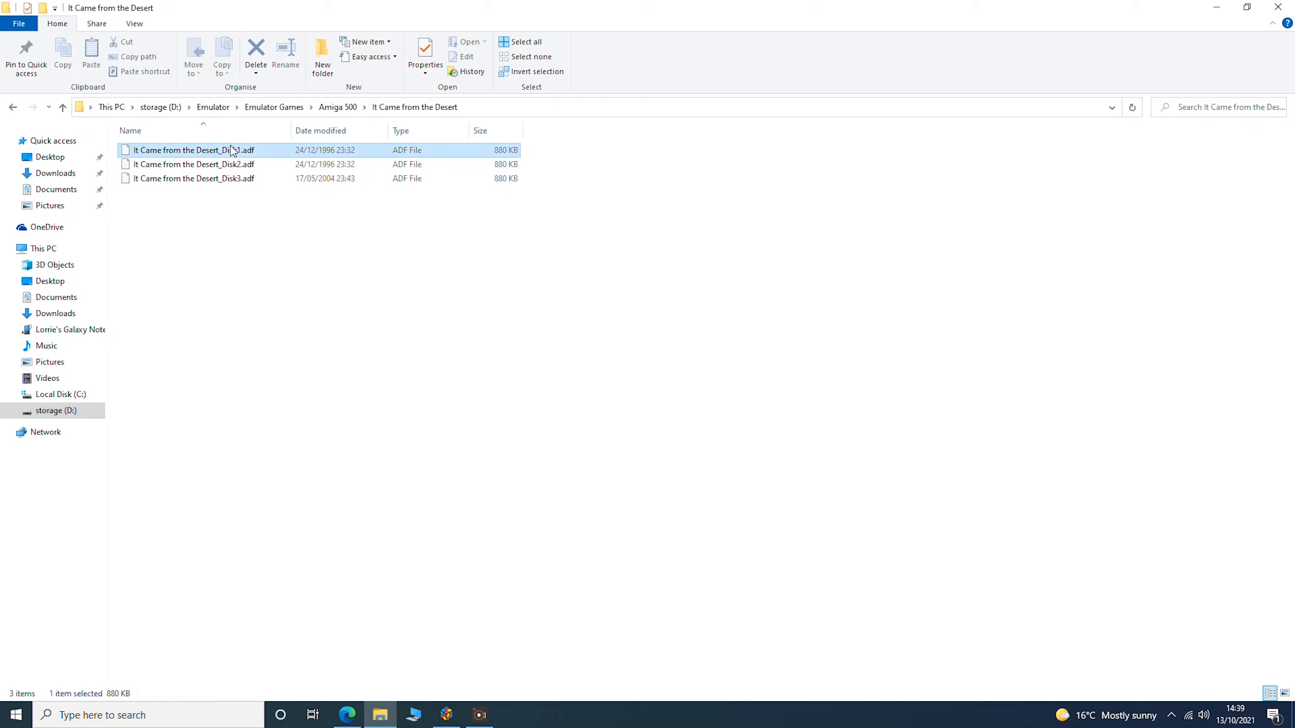
pyautogui.rightClick(224, 152)
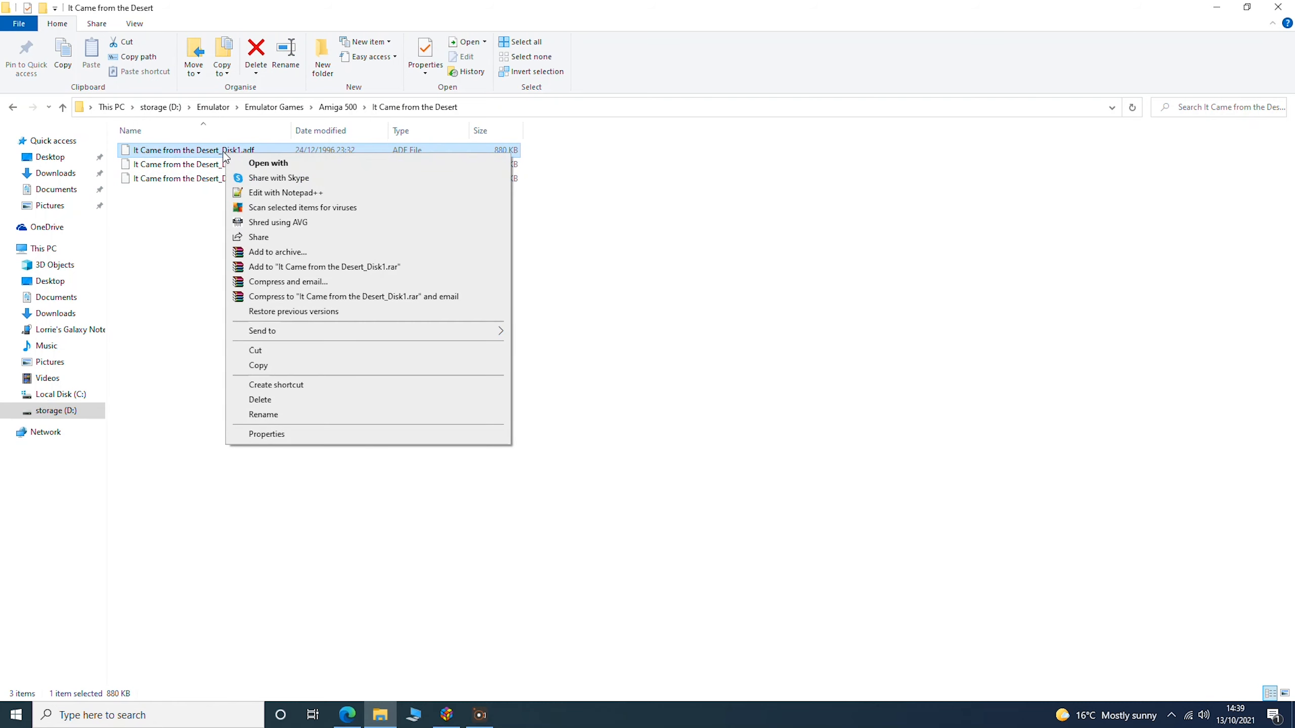
pyautogui.click(337, 434)
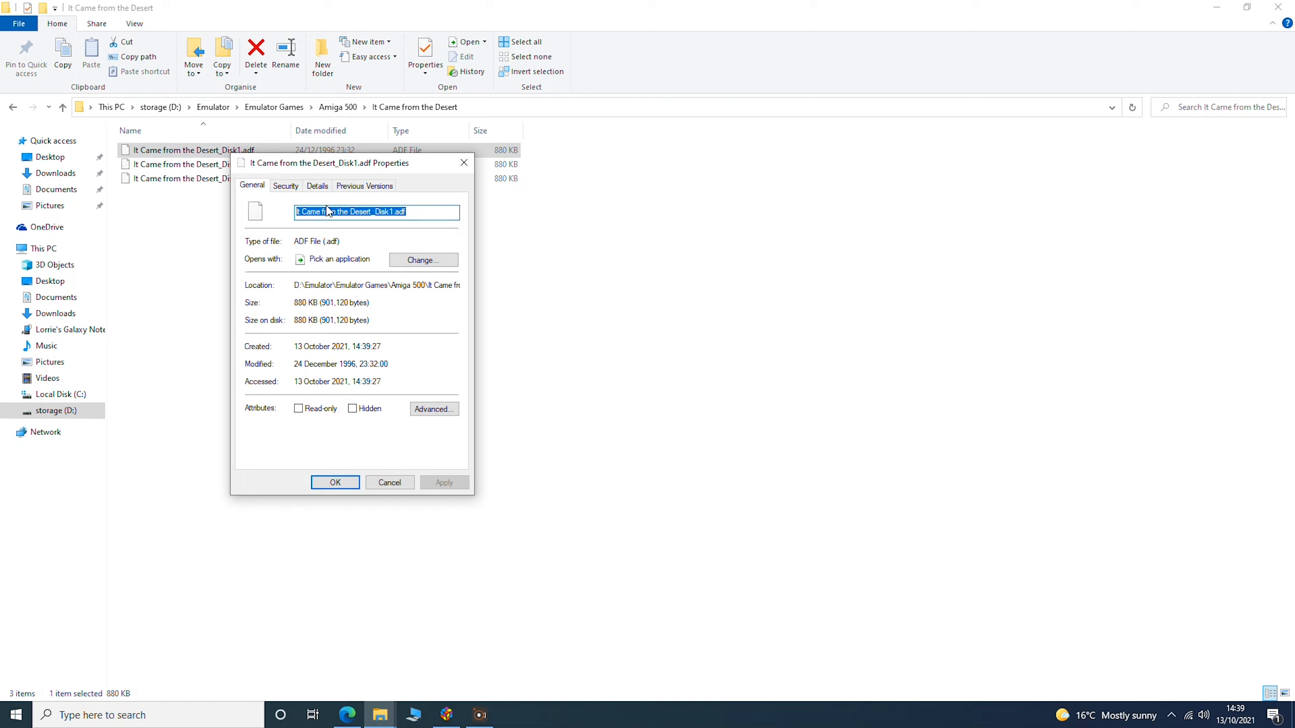
pyautogui.rightClick(326, 221)
pyautogui.click(357, 258)
pyautogui.click(390, 483)
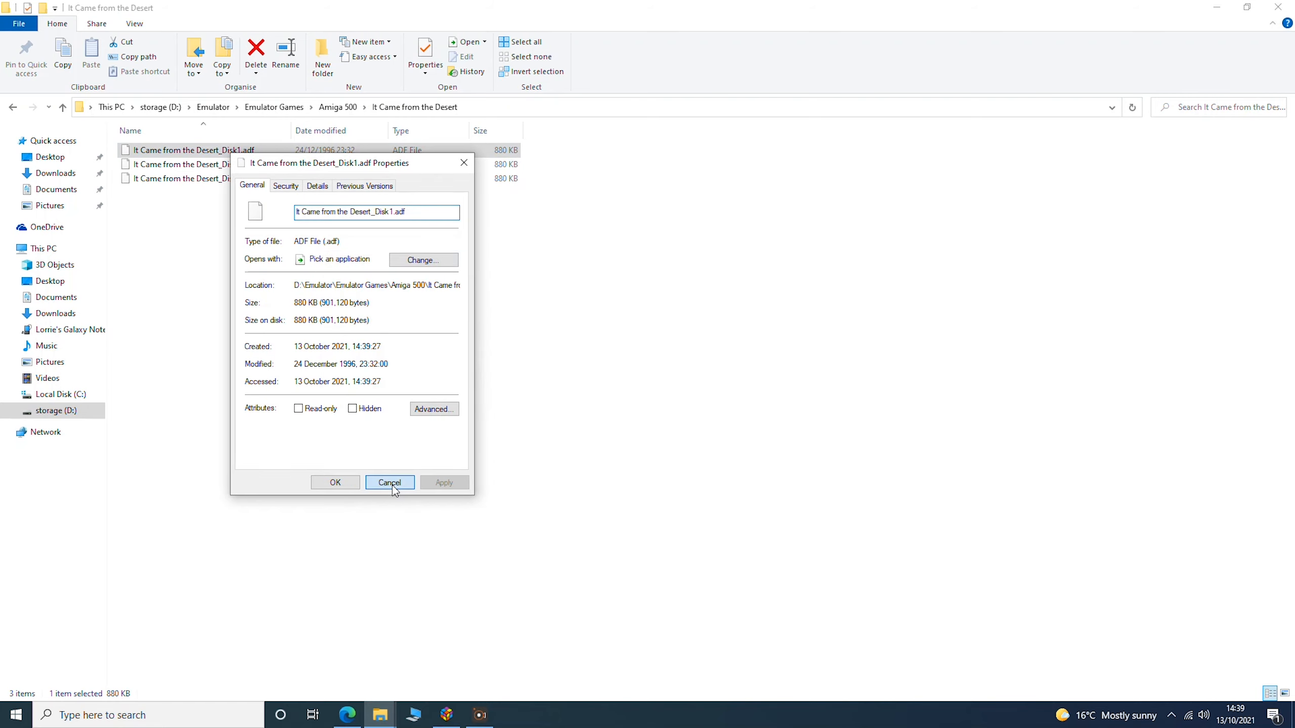
# Open Notepad++ and paste the copied disk file name on three consecutive lines of the blank document
pyautogui.click(187, 712)
pyautogui.write('not')
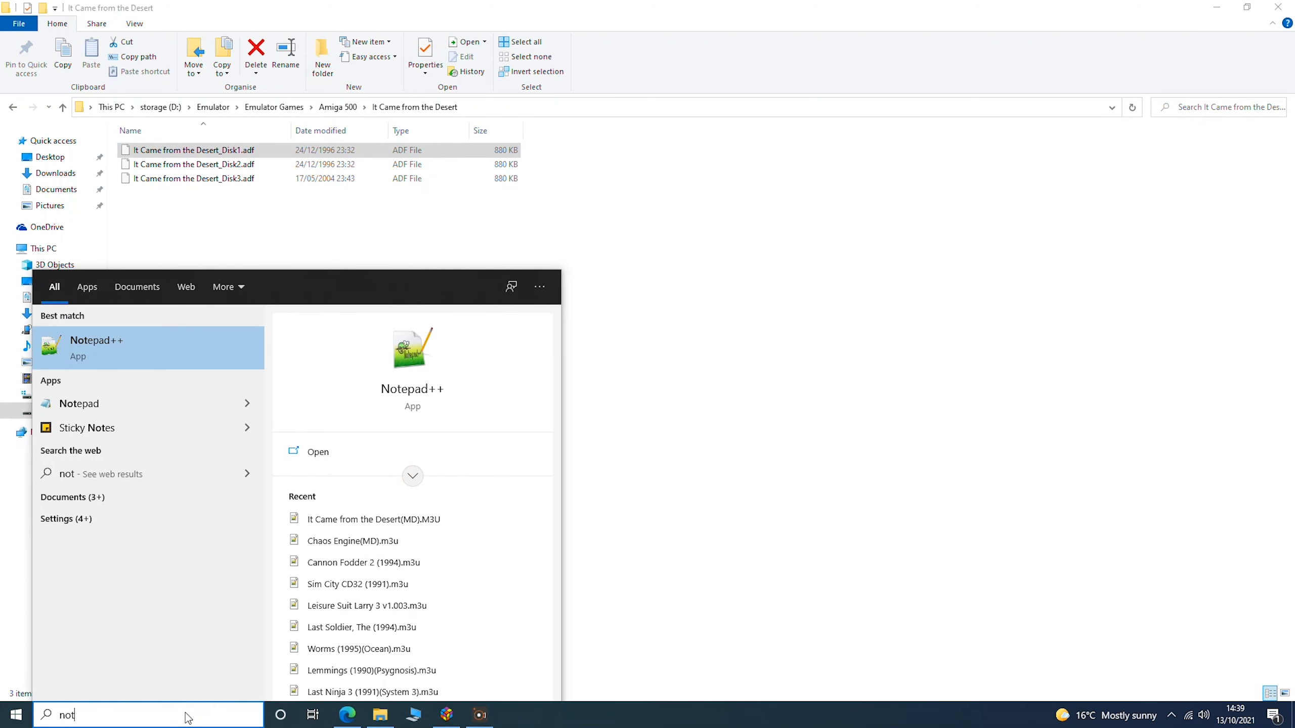
pyautogui.click(99, 340)
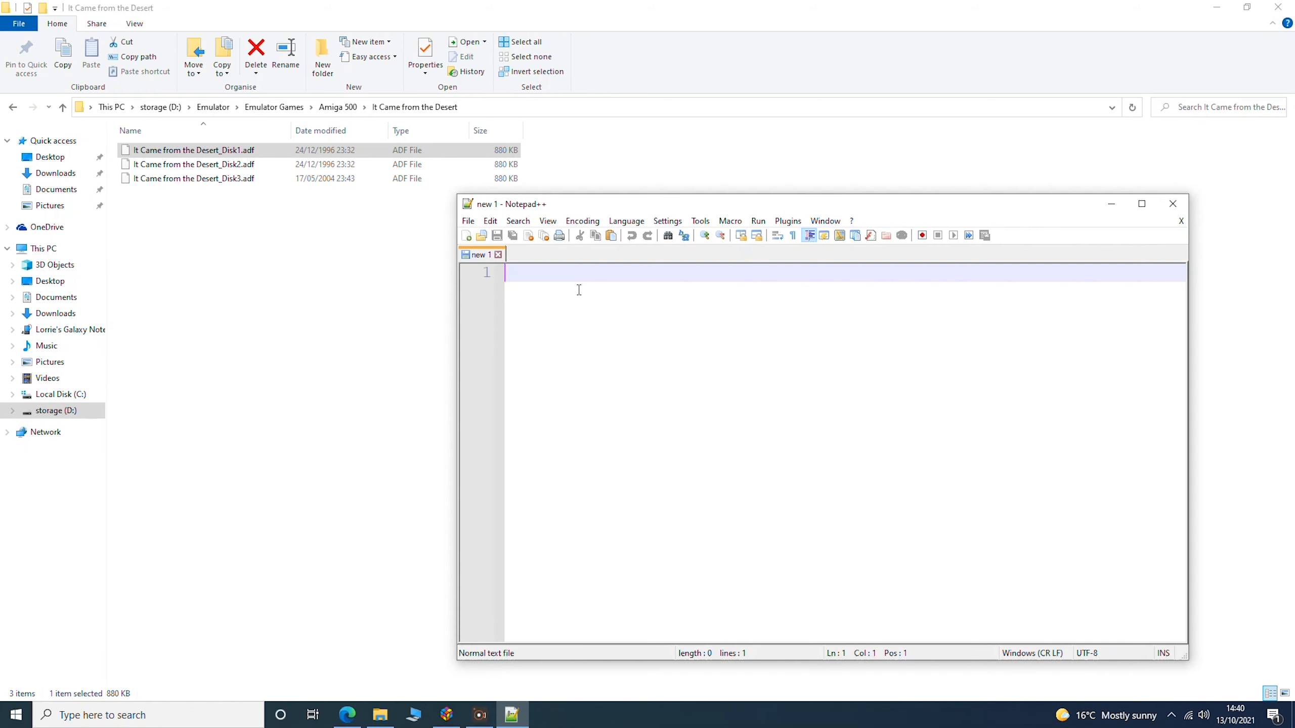
pyautogui.rightClick(528, 273)
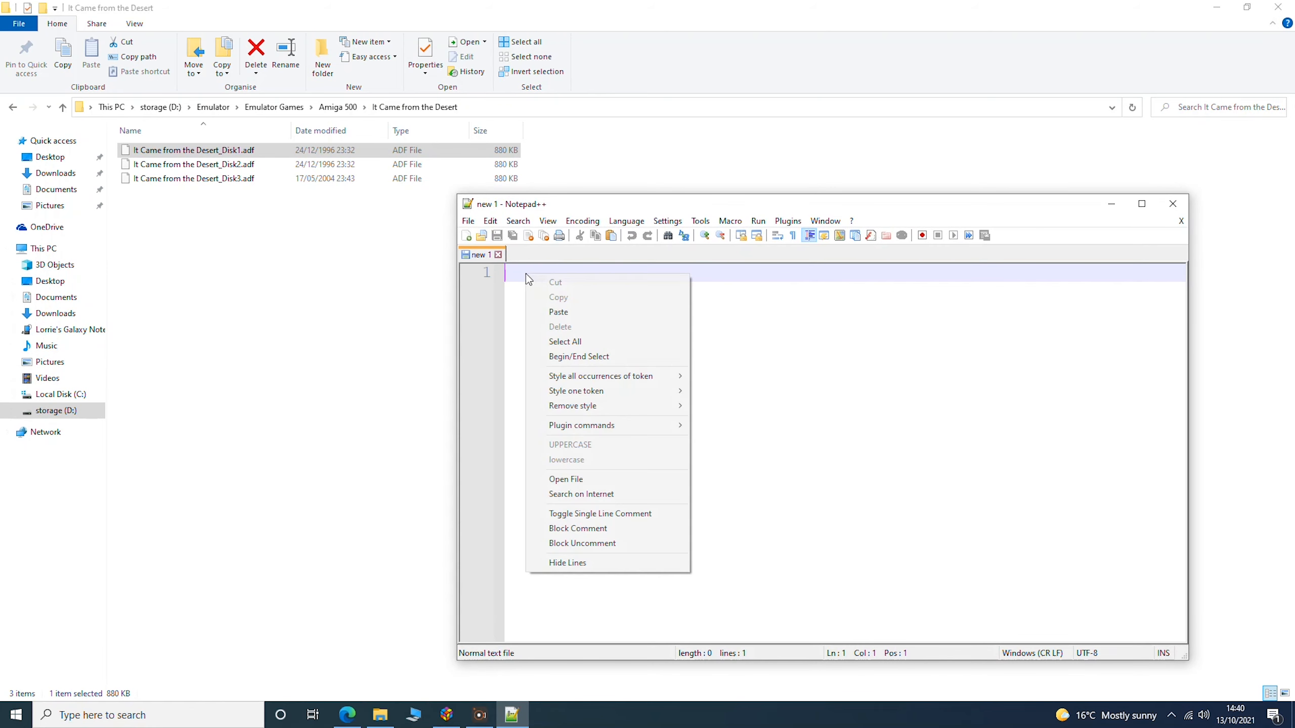
pyautogui.click(576, 312)
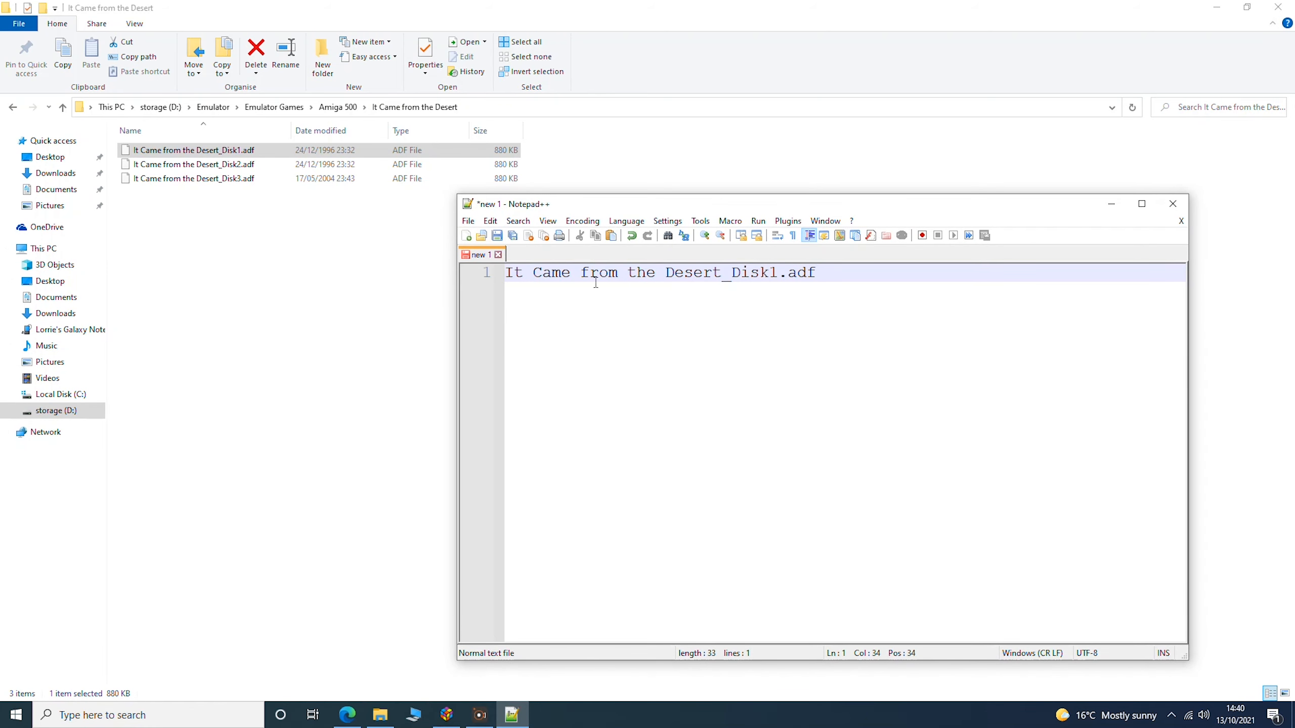
pyautogui.press('Return')
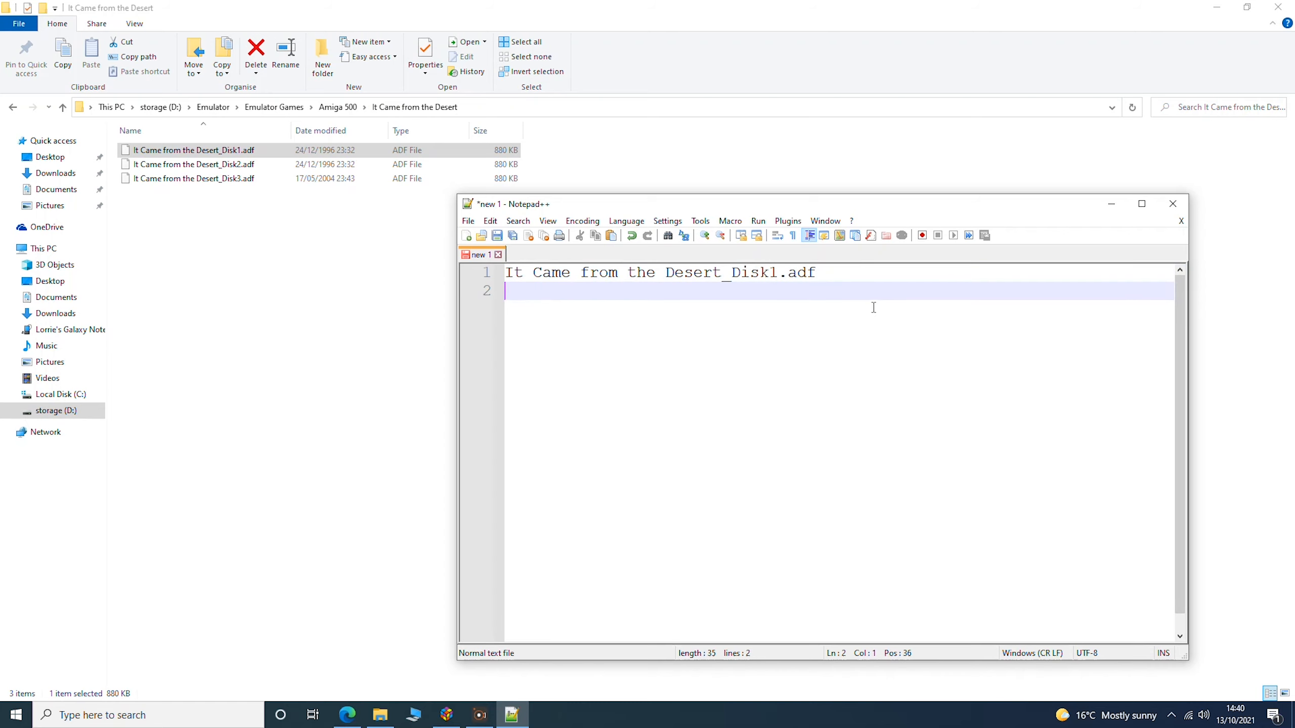
pyautogui.hotkey('ctrl', 'v')
pyautogui.press('Return')
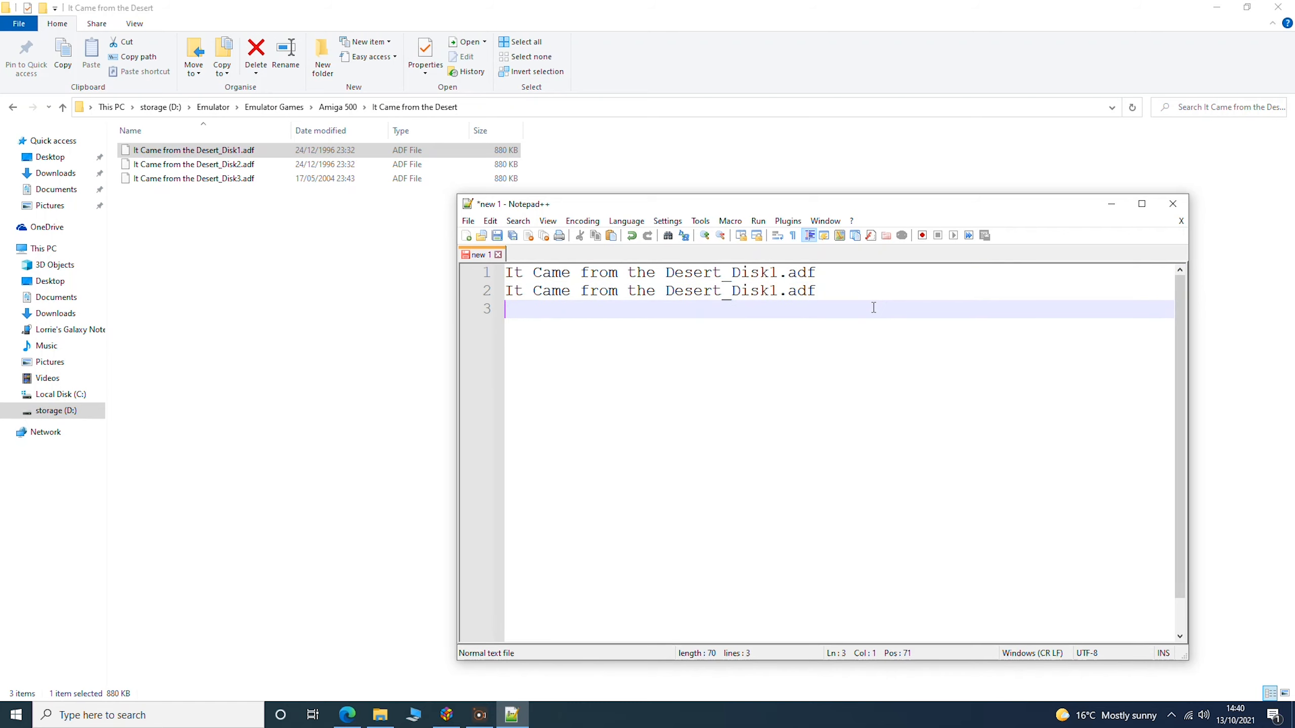
pyautogui.hotkey('ctrl', 'v')
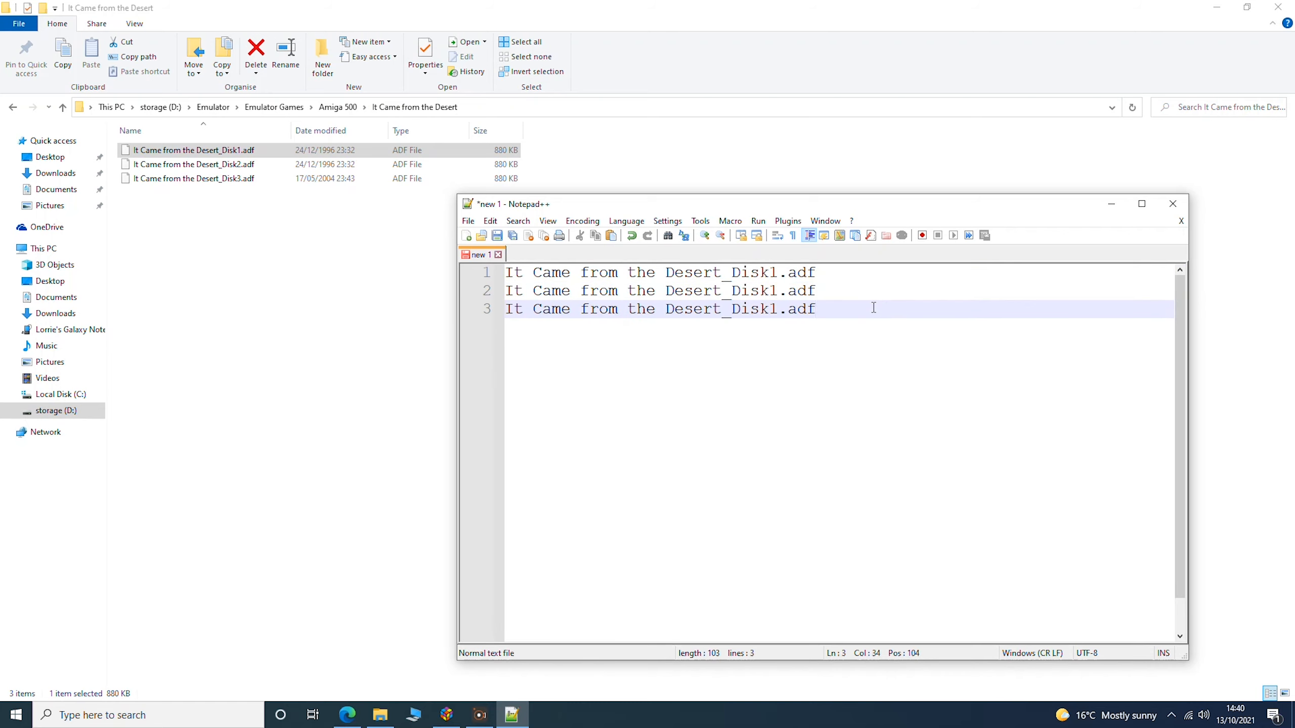
# Change the disk number to 2 in the second line and to 3 in the third line
pyautogui.click(779, 291)
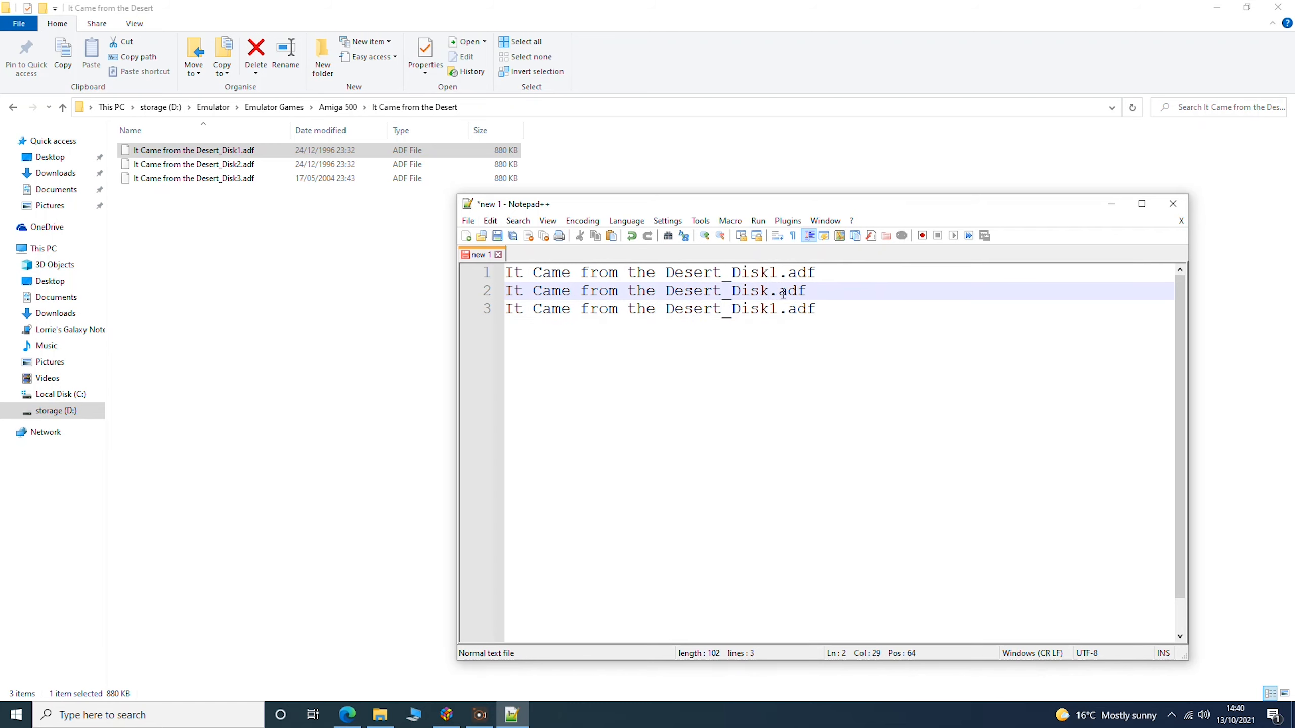
pyautogui.write('2')
pyautogui.click(778, 310)
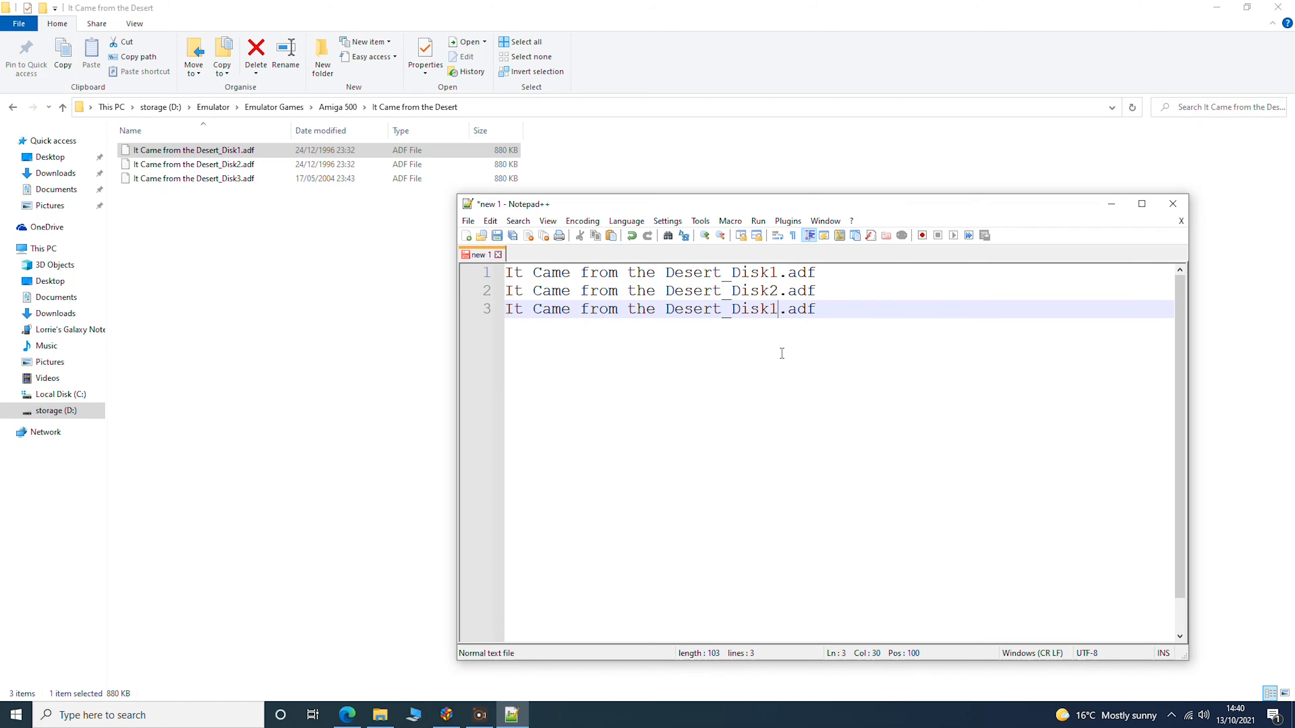
pyautogui.press('BackSpace')
pyautogui.write('3')
# Start saving the list as a new file in D:\Emulator\Emulator Games\Amiga 500\It Came from the Desert
pyautogui.click(467, 221)
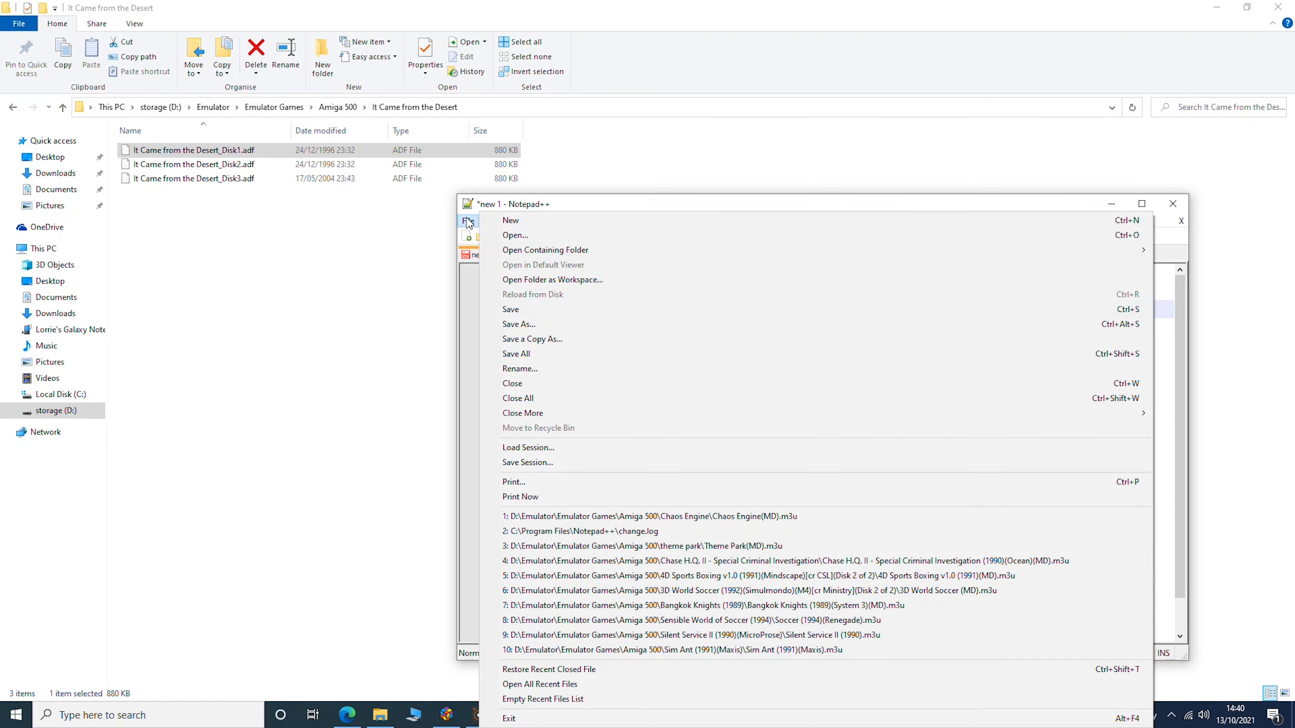
pyautogui.click(558, 328)
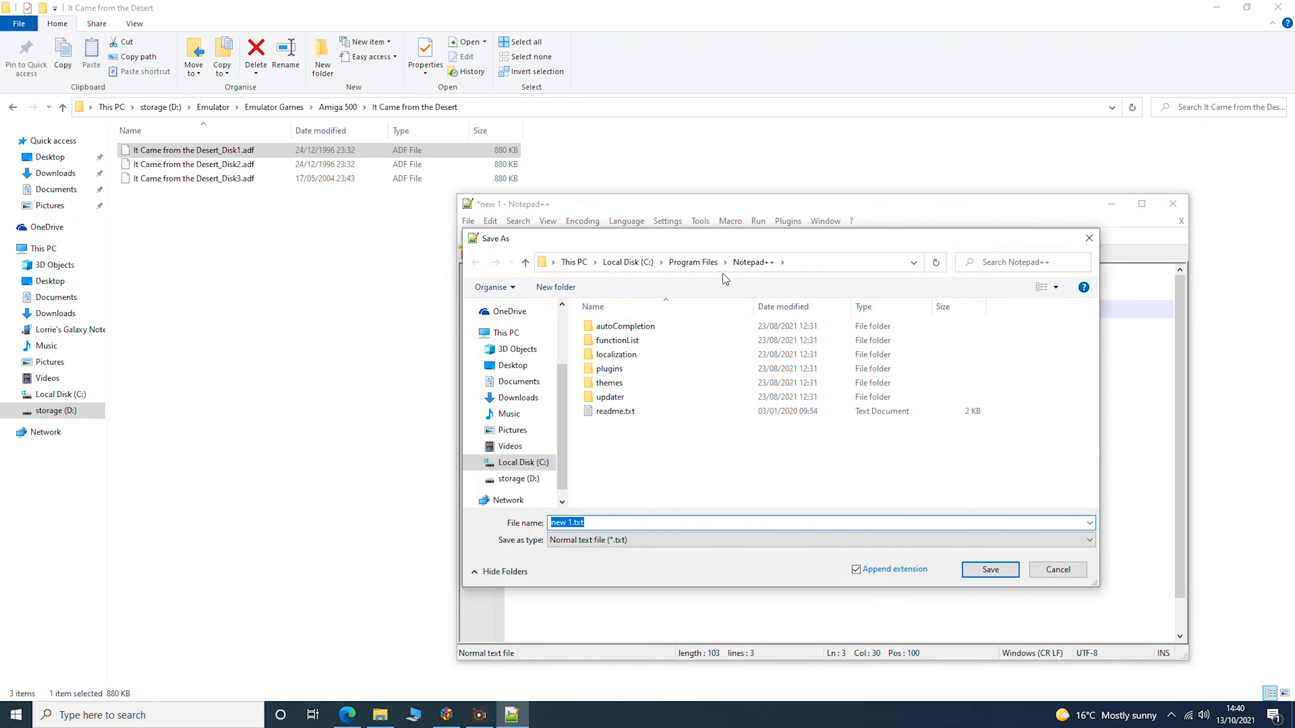
pyautogui.click(509, 479)
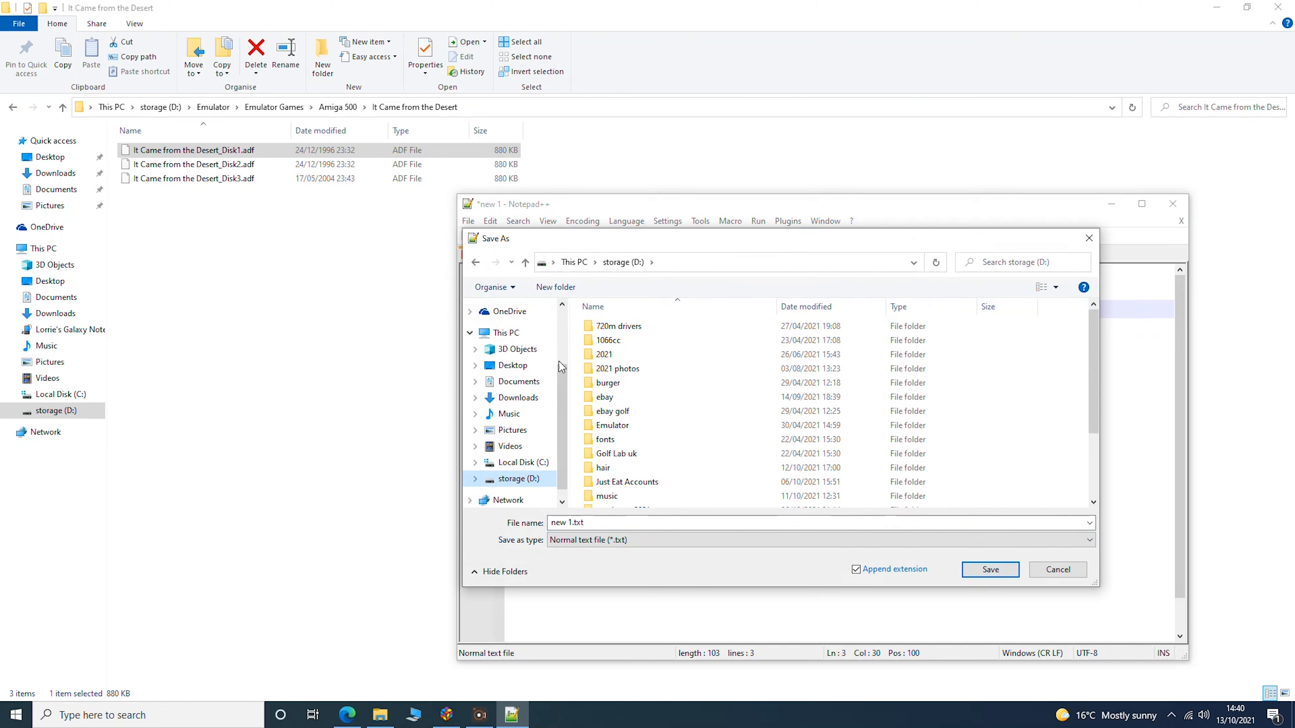
pyautogui.doubleClick(626, 428)
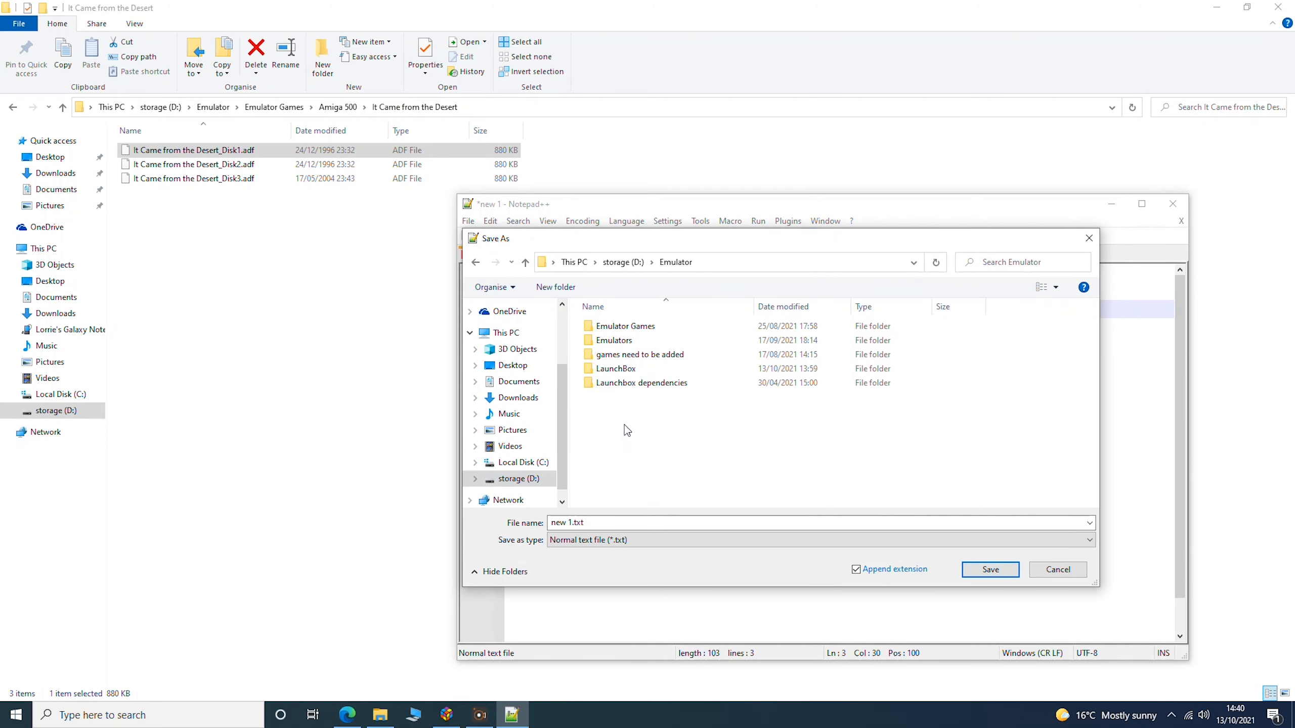
pyautogui.doubleClick(637, 326)
pyautogui.doubleClick(635, 325)
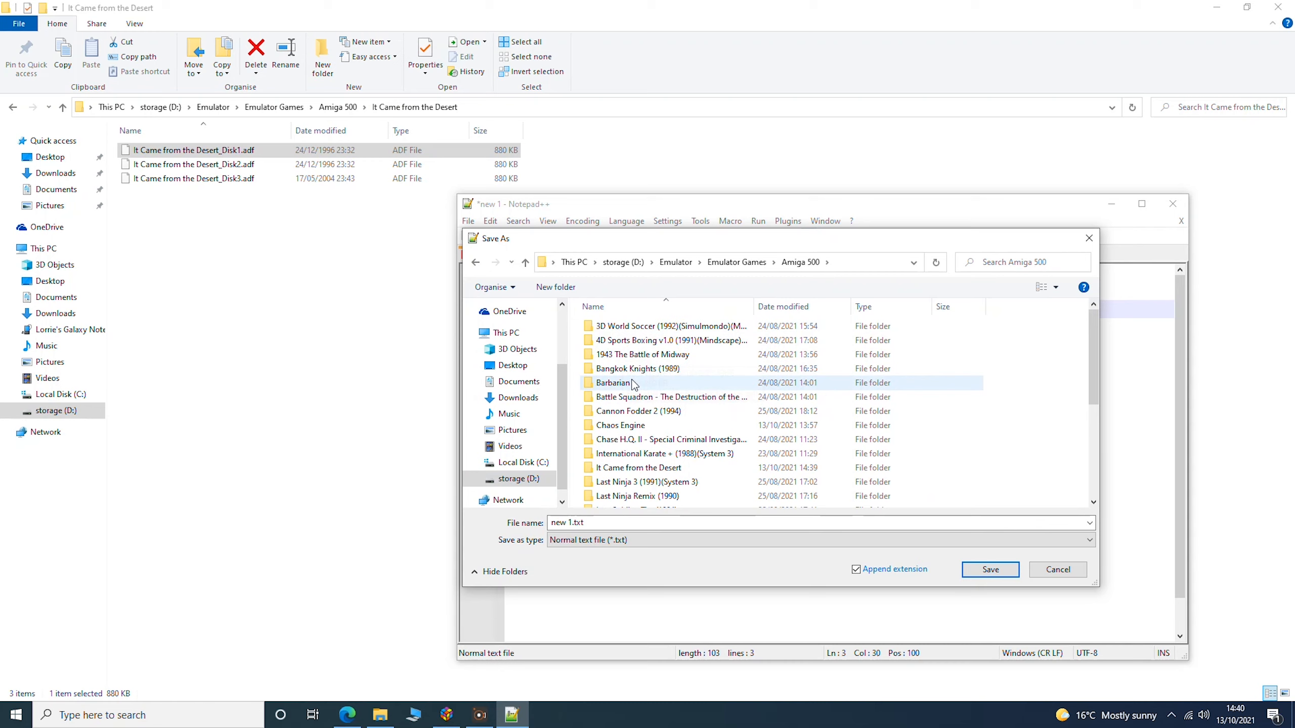
pyautogui.doubleClick(636, 470)
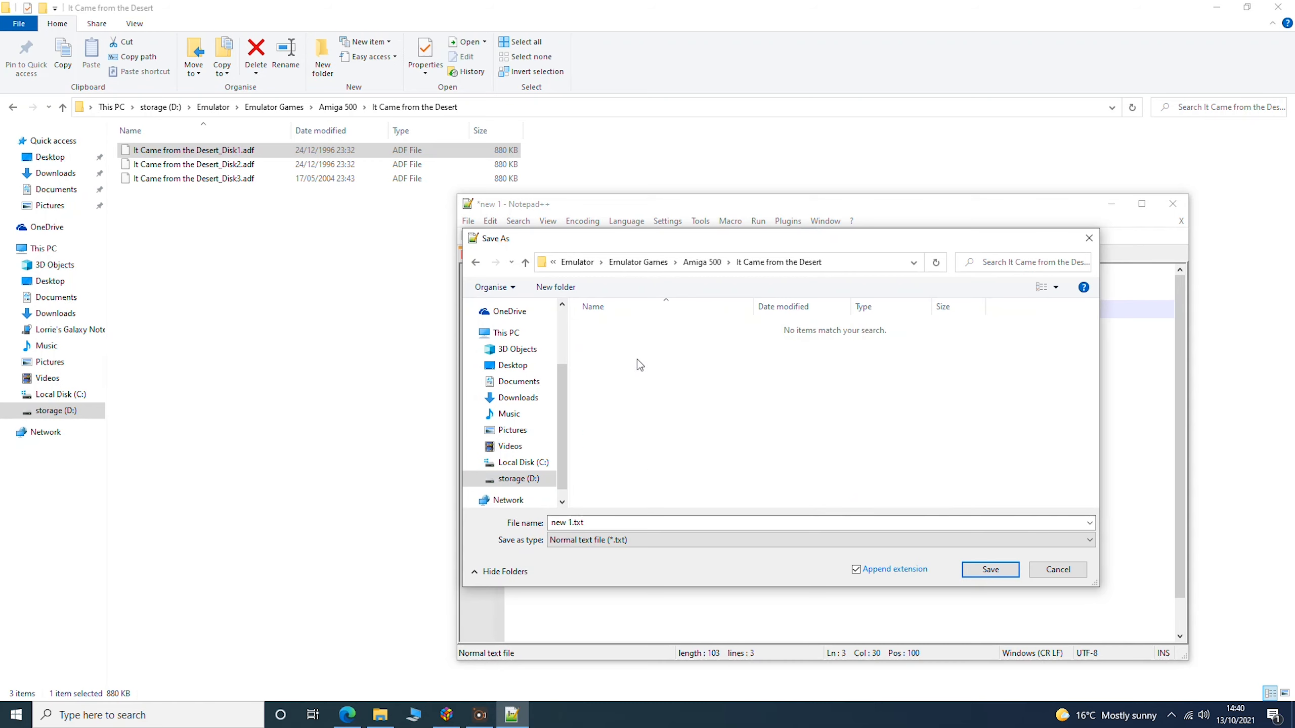
# Name the file It Came from the Desert(MD).m3u, save it, and close Notepad++
pyautogui.click(620, 522)
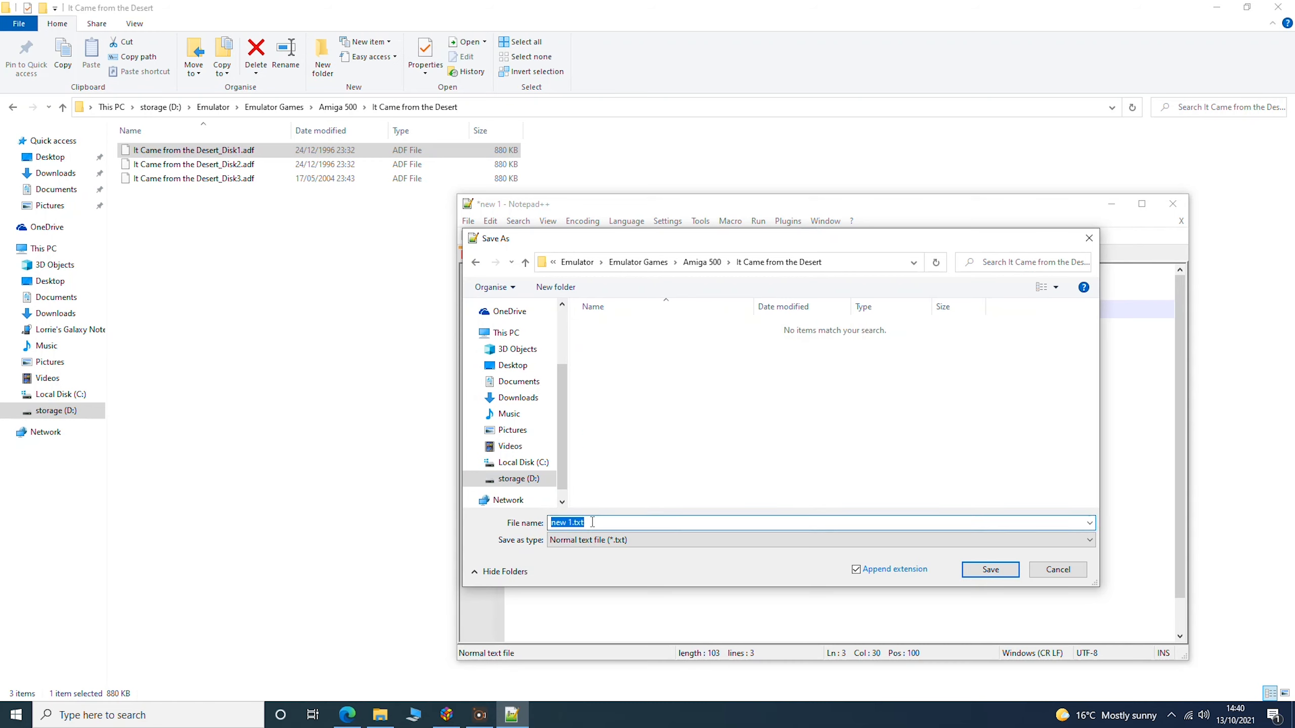
pyautogui.hotkey('ctrl', 'v')
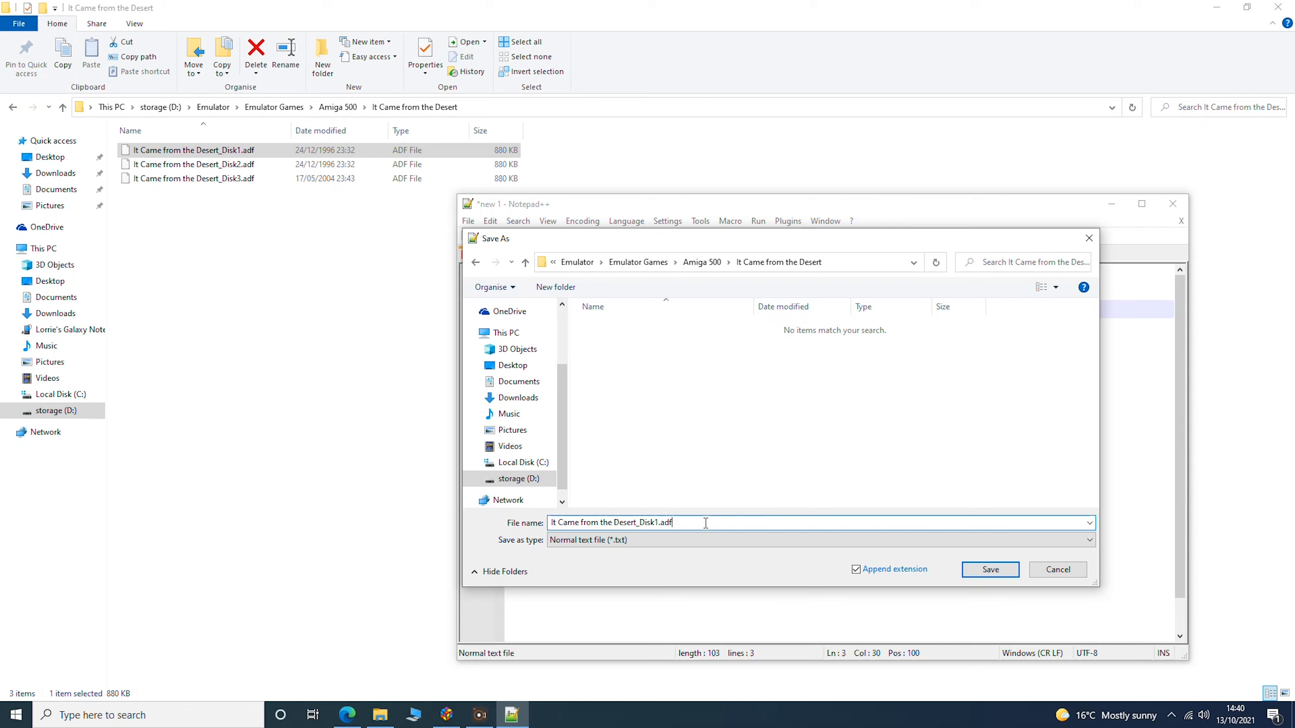
pyautogui.press('BackSpace')
pyautogui.press('BackSpace')
pyautogui.press('BackSpace')
pyautogui.press('BackSpace')
pyautogui.press('BackSpace')
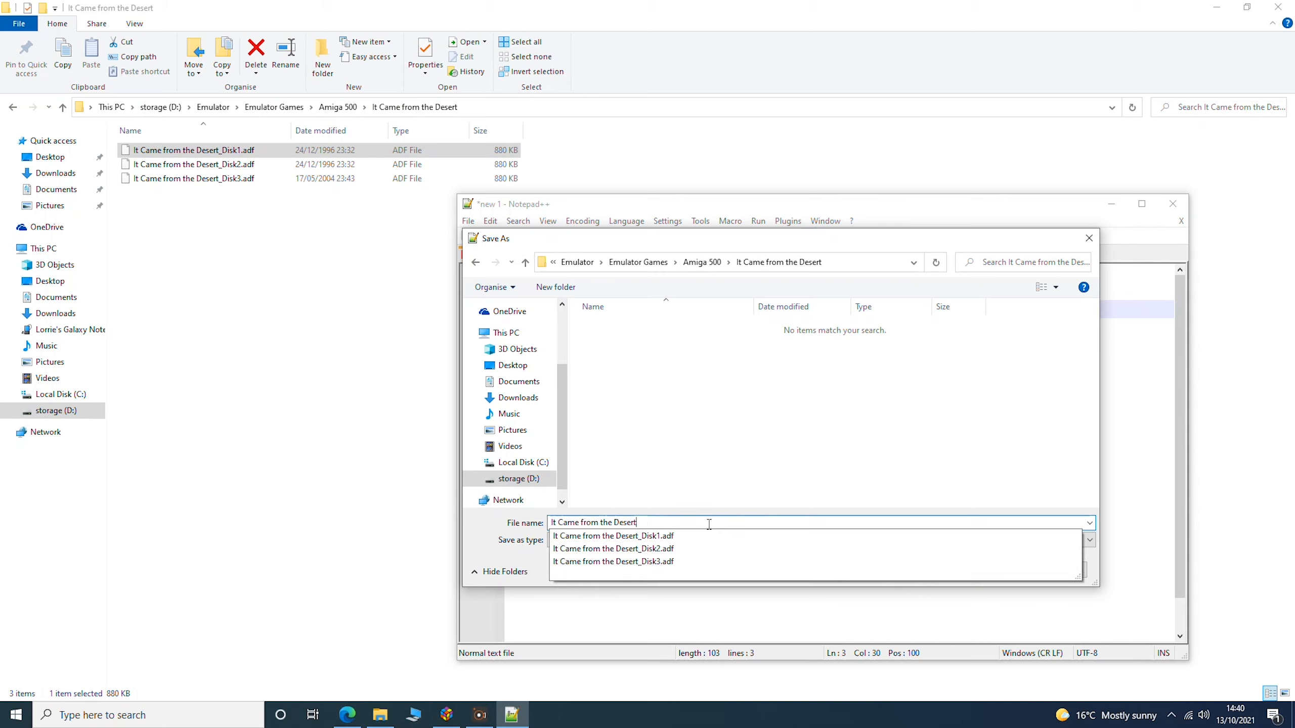
pyautogui.write('.')
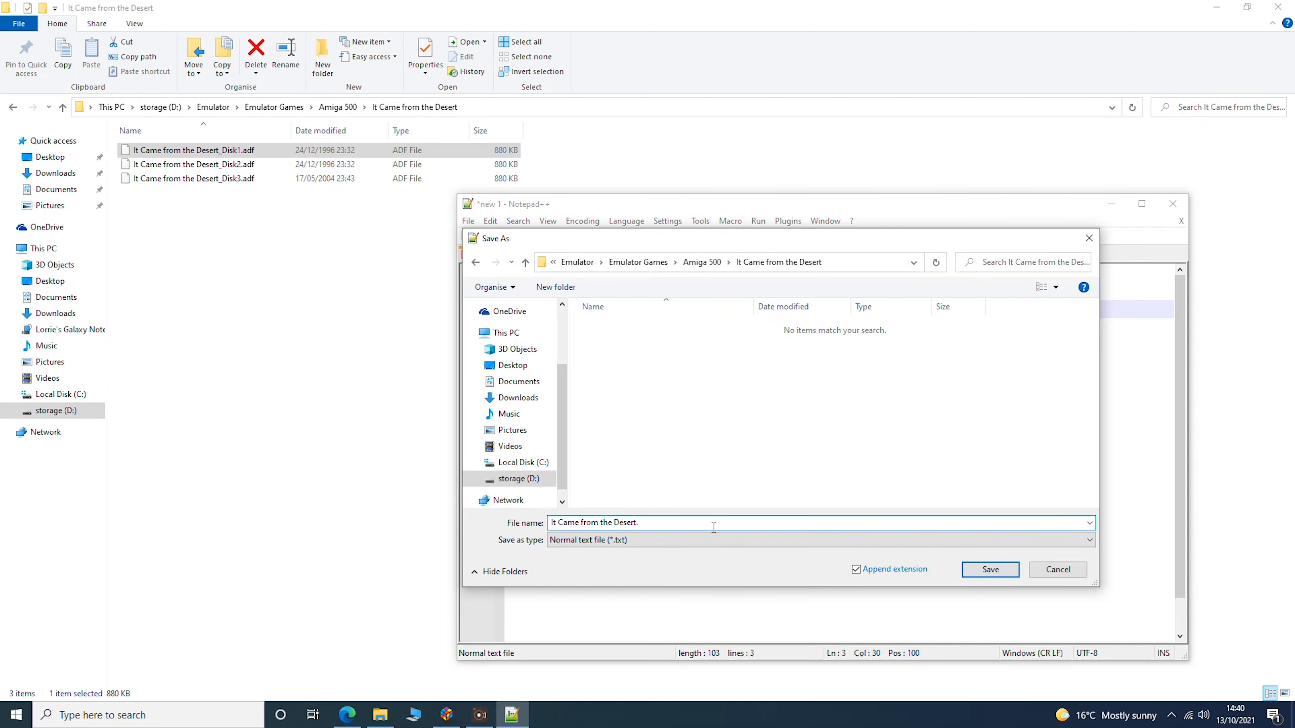
pyautogui.press('BackSpace')
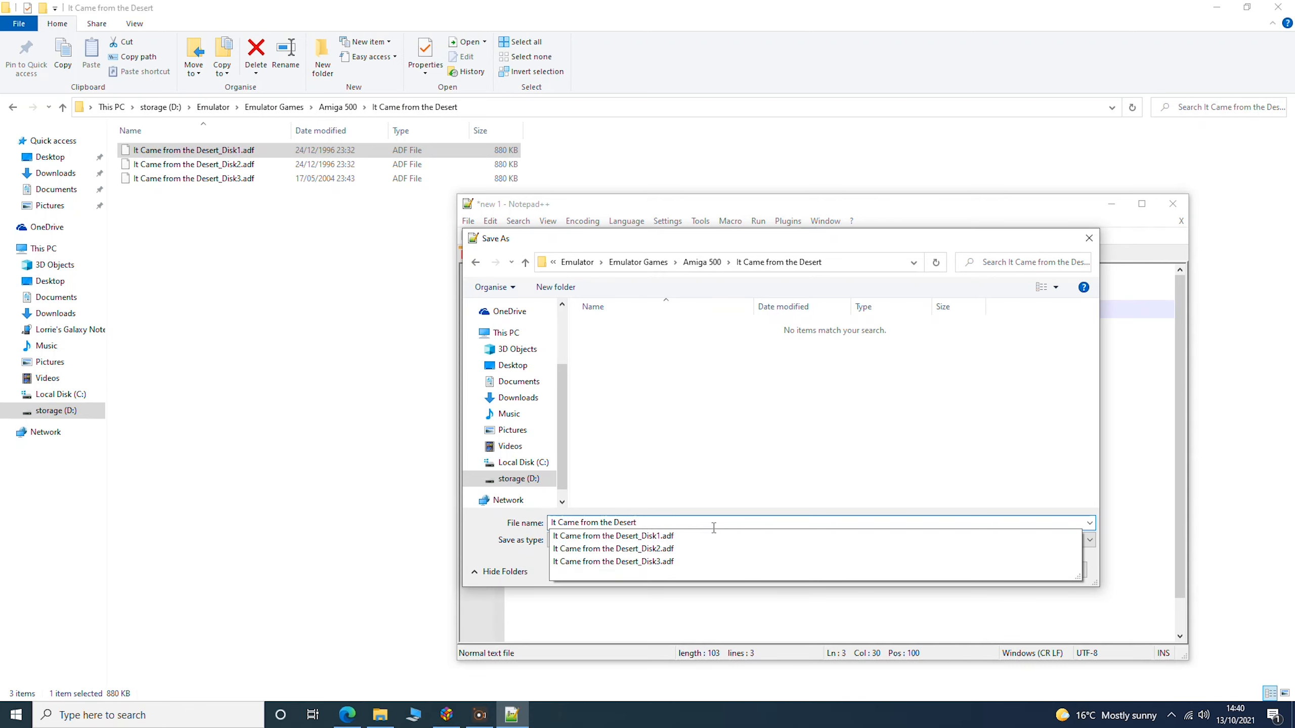
pyautogui.click(713, 527)
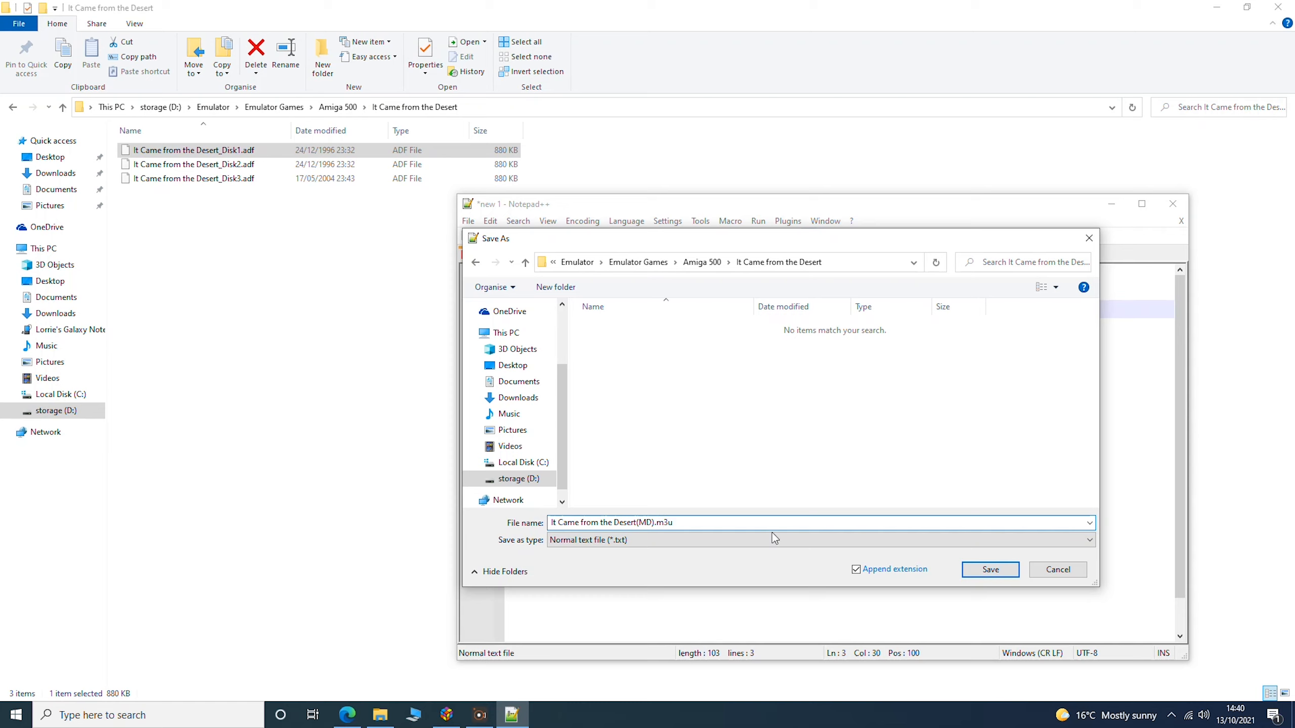
pyautogui.moveTo(680, 520); pyautogui.dragTo(543, 520)
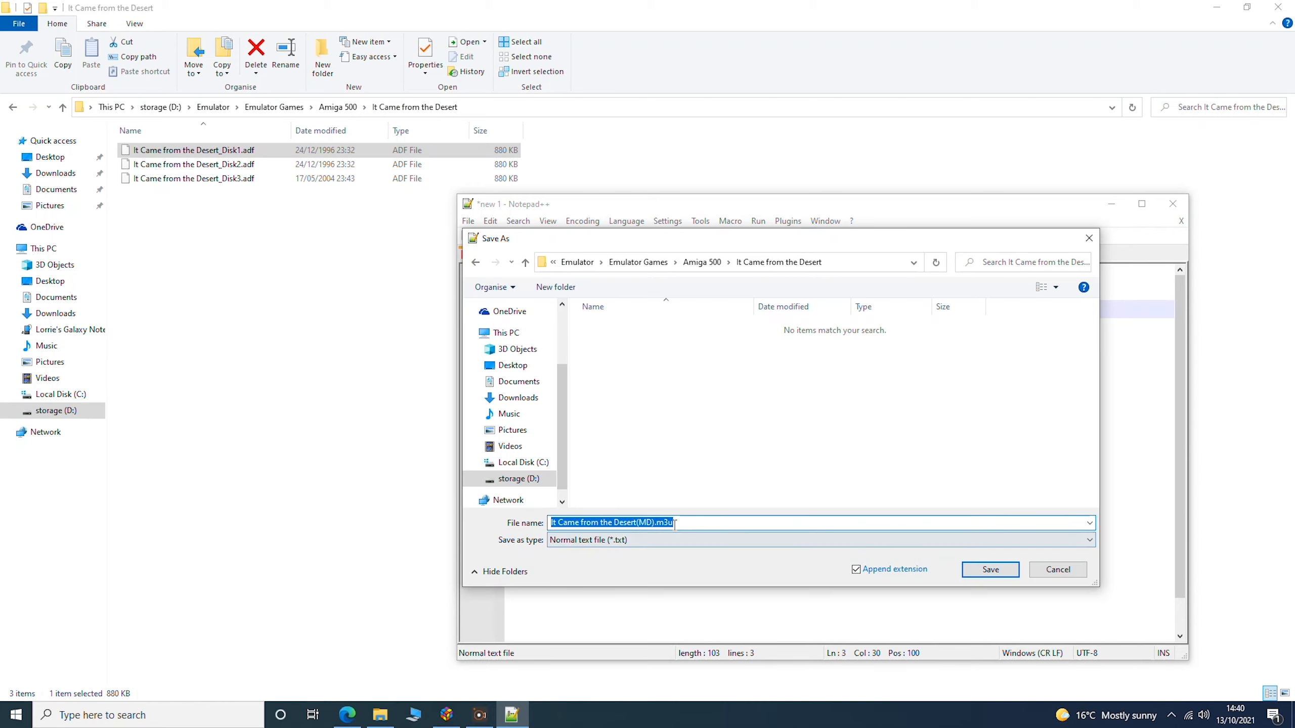
pyautogui.click(989, 568)
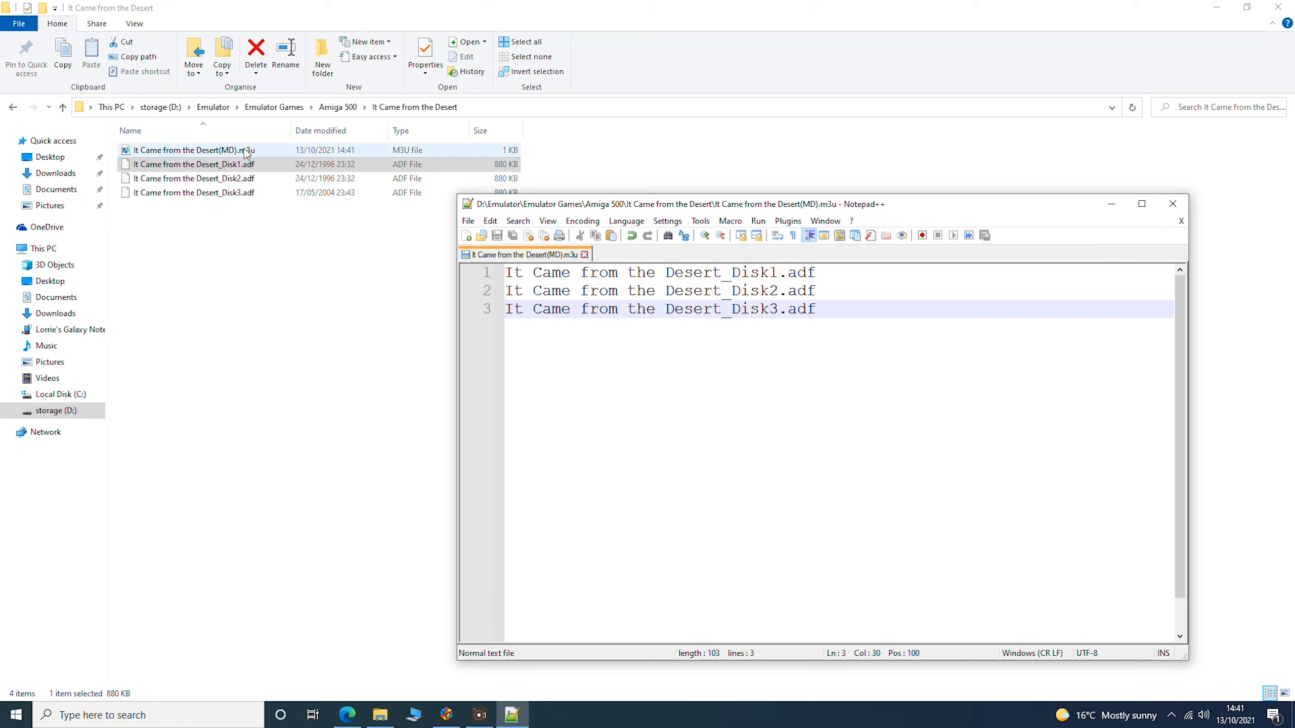
pyautogui.click(1172, 203)
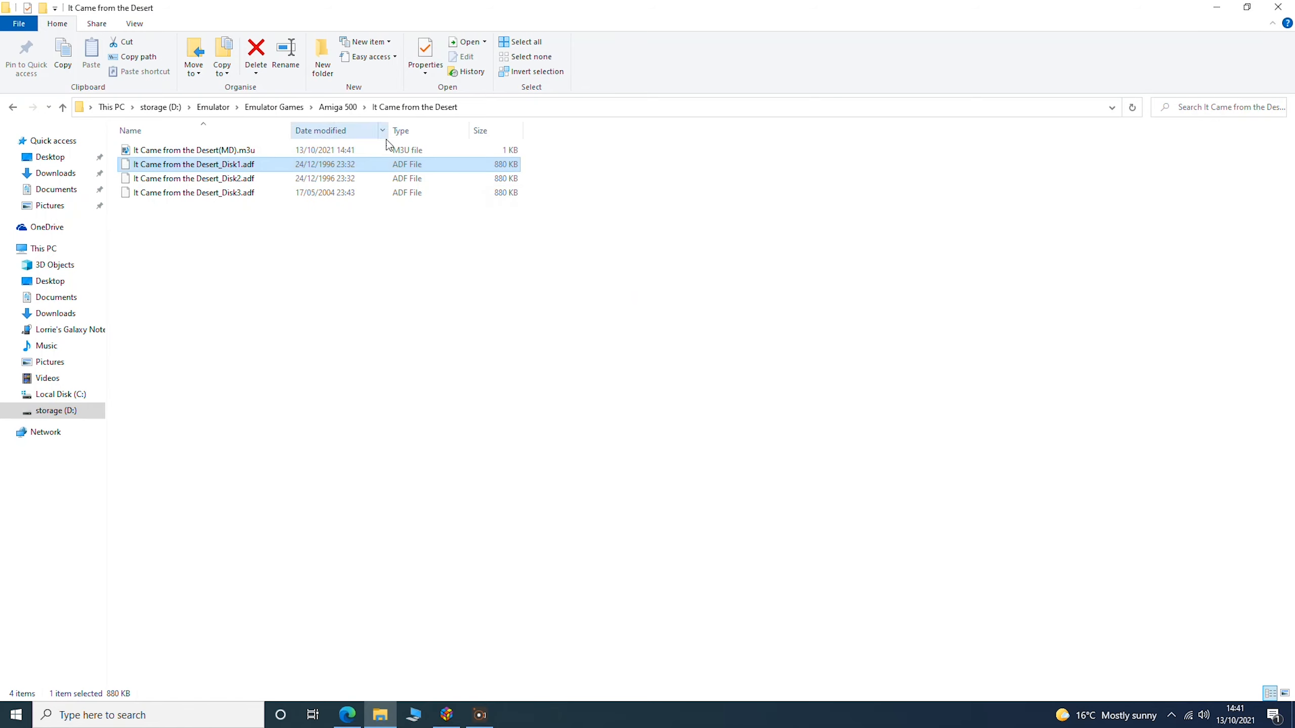
# Switch to LaunchBox and start importing ROM files, continuing past the wizard's welcome page
pyautogui.click(276, 151)
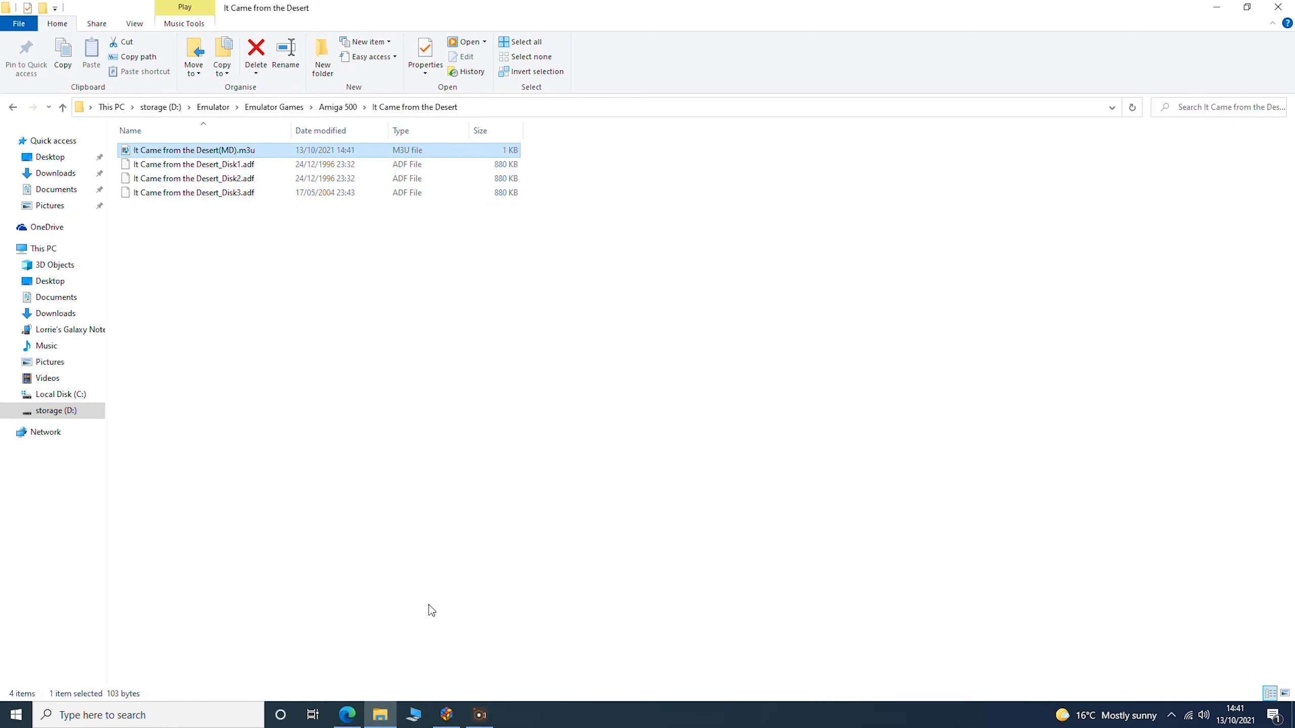
pyautogui.click(482, 717)
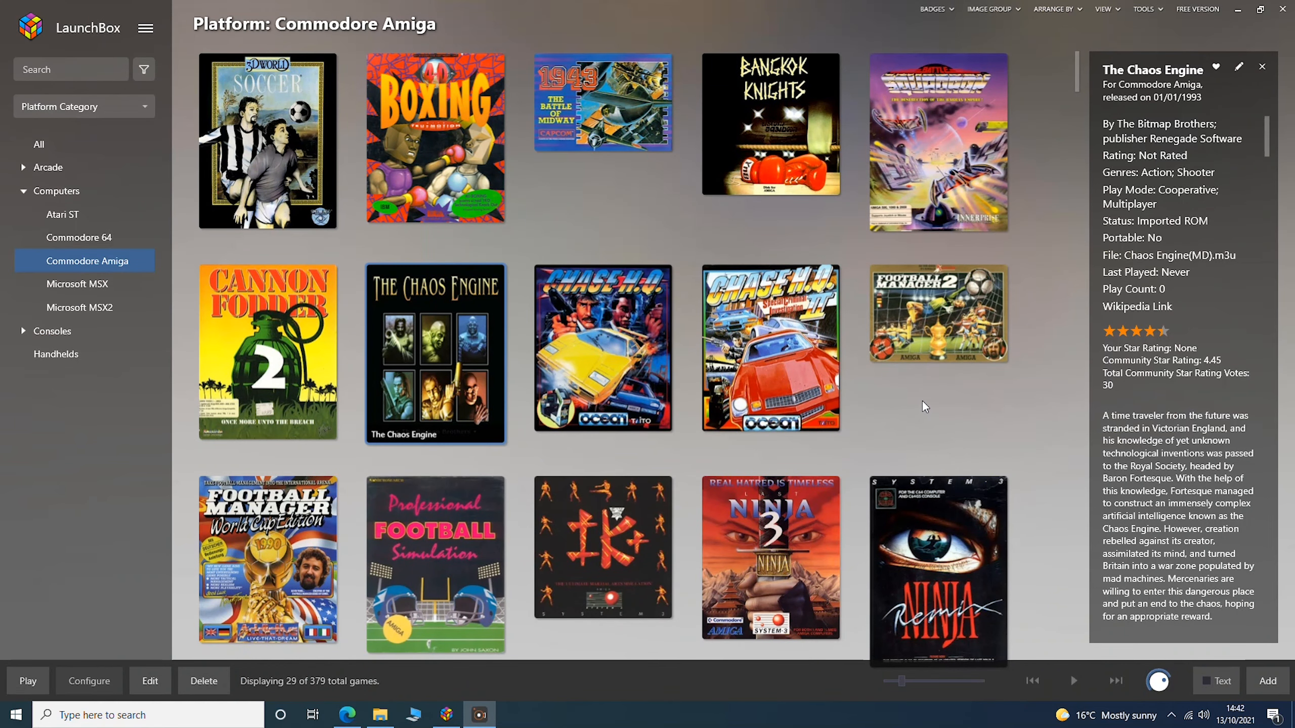
pyautogui.click(147, 29)
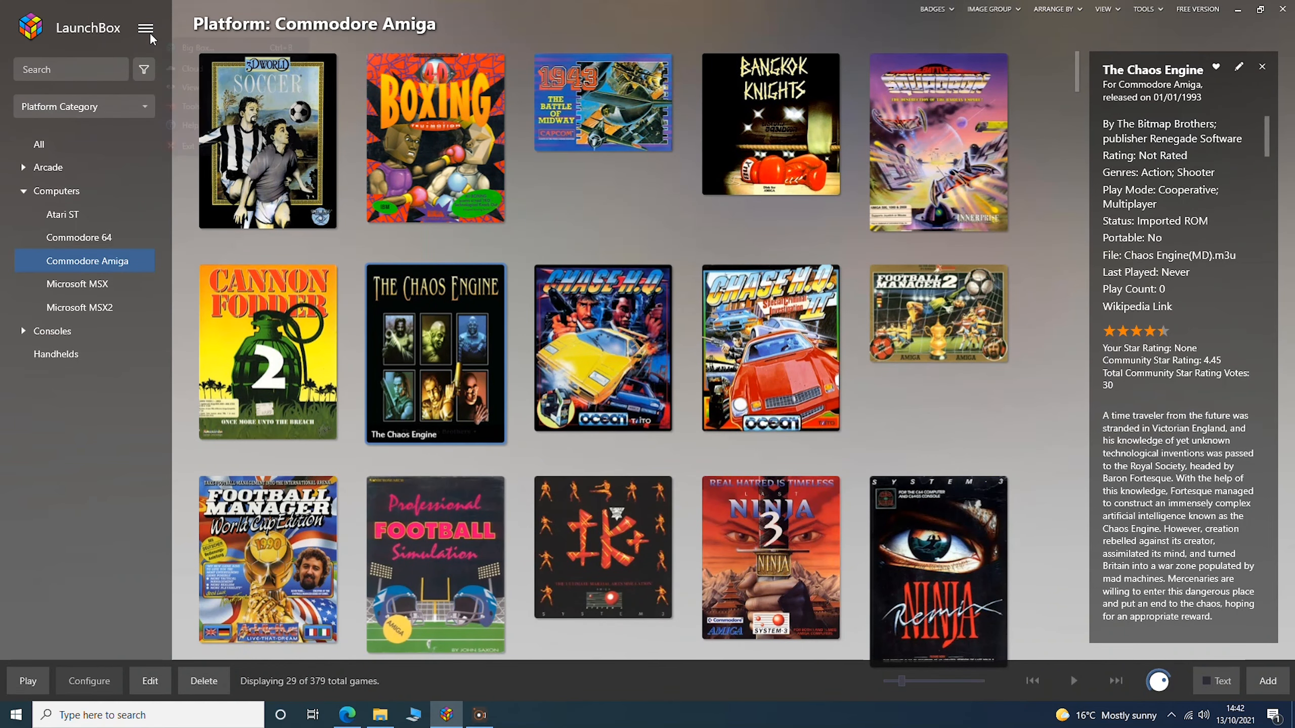
pyautogui.click(187, 108)
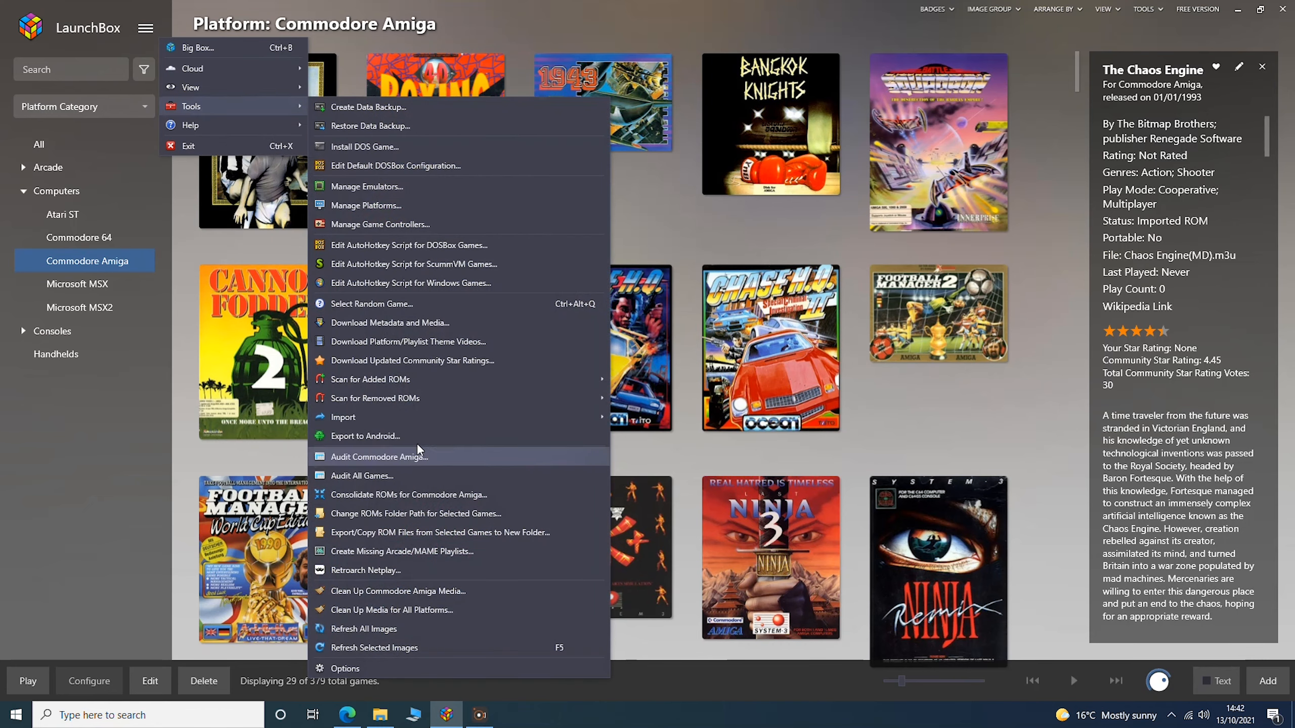
pyautogui.click(418, 417)
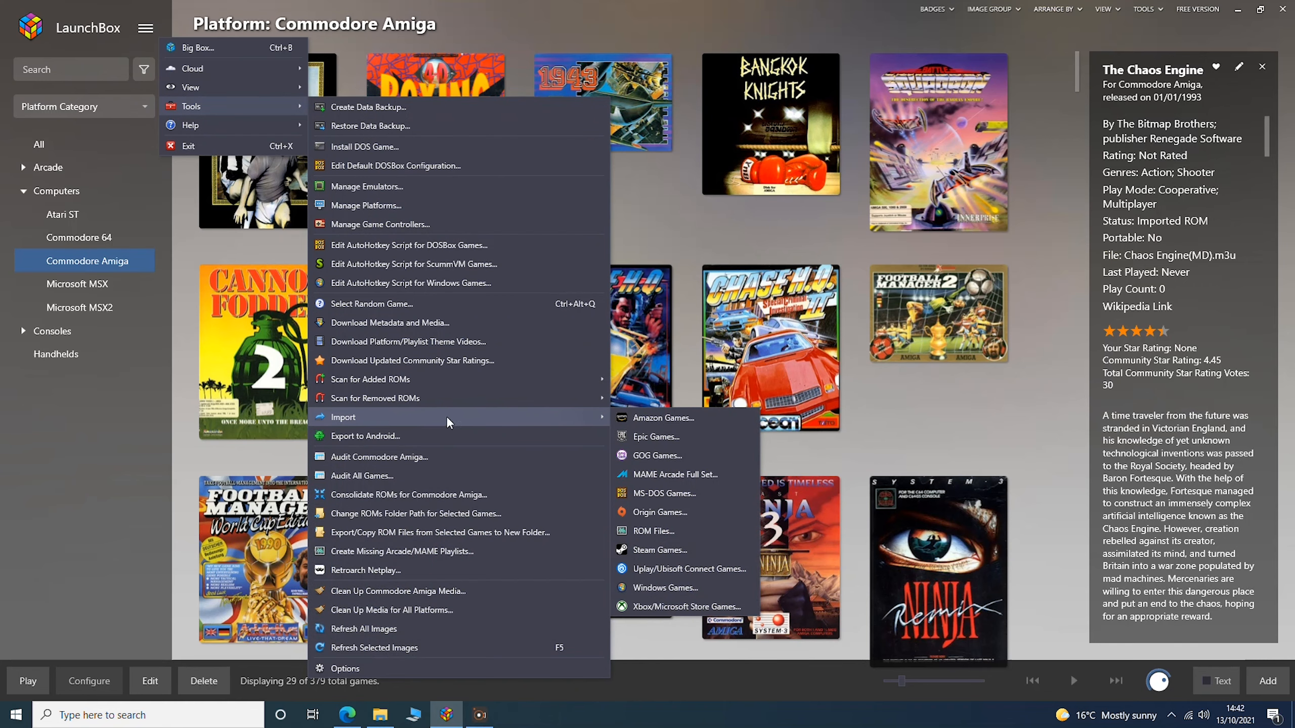
pyautogui.click(657, 531)
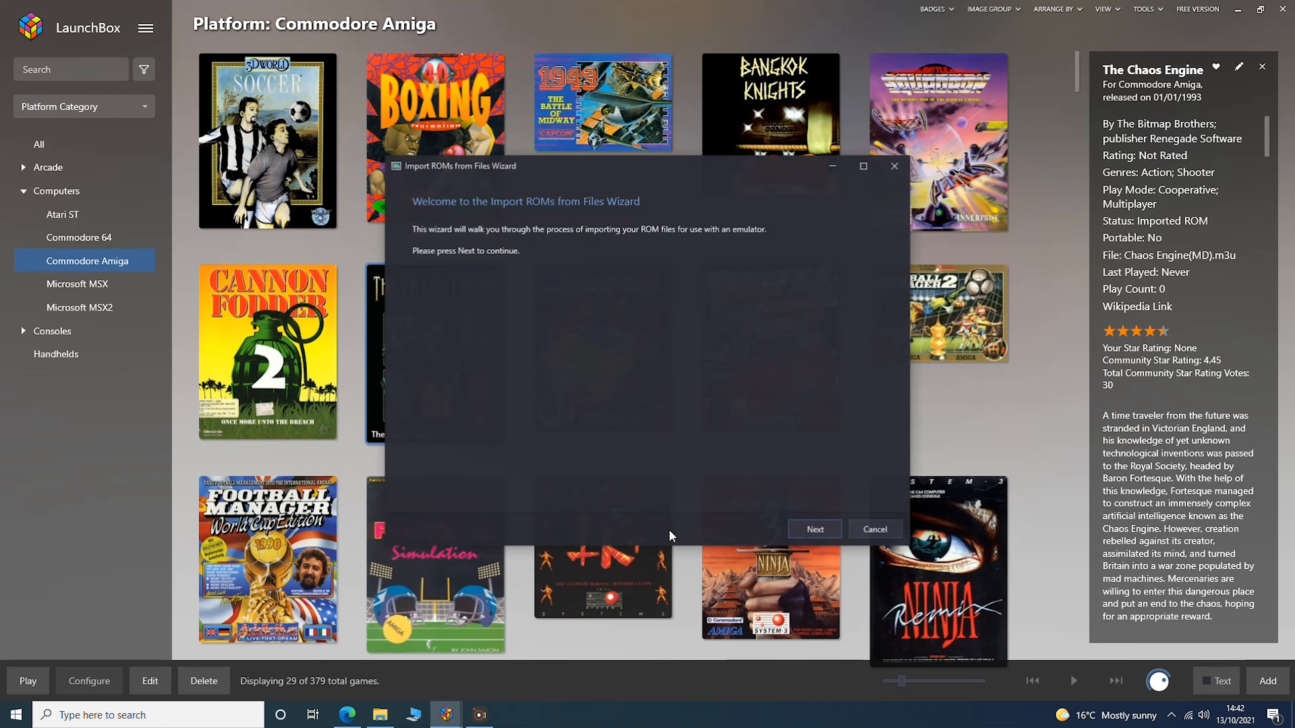
pyautogui.click(816, 531)
# Add It Came from the Desert(MD).m3u from the Amiga 500\It Came from the Desert folder to the files to import
pyautogui.click(533, 490)
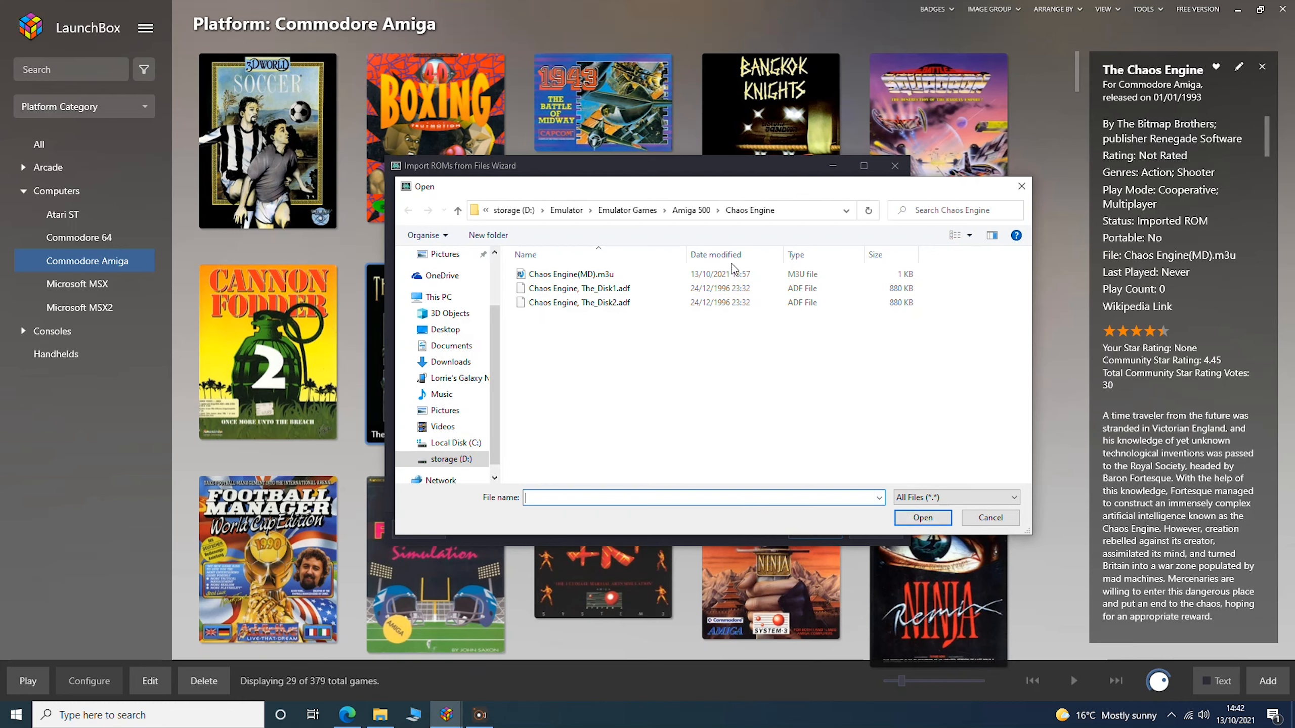
pyautogui.click(692, 209)
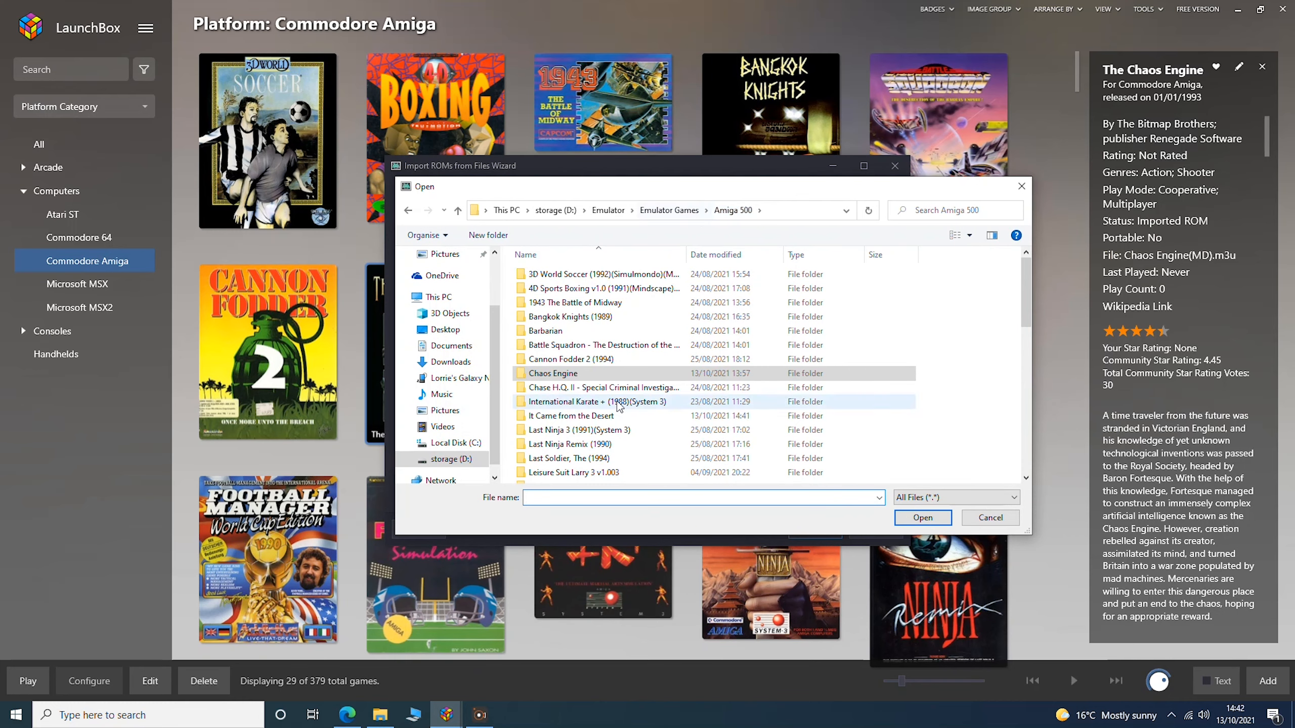
pyautogui.doubleClick(579, 417)
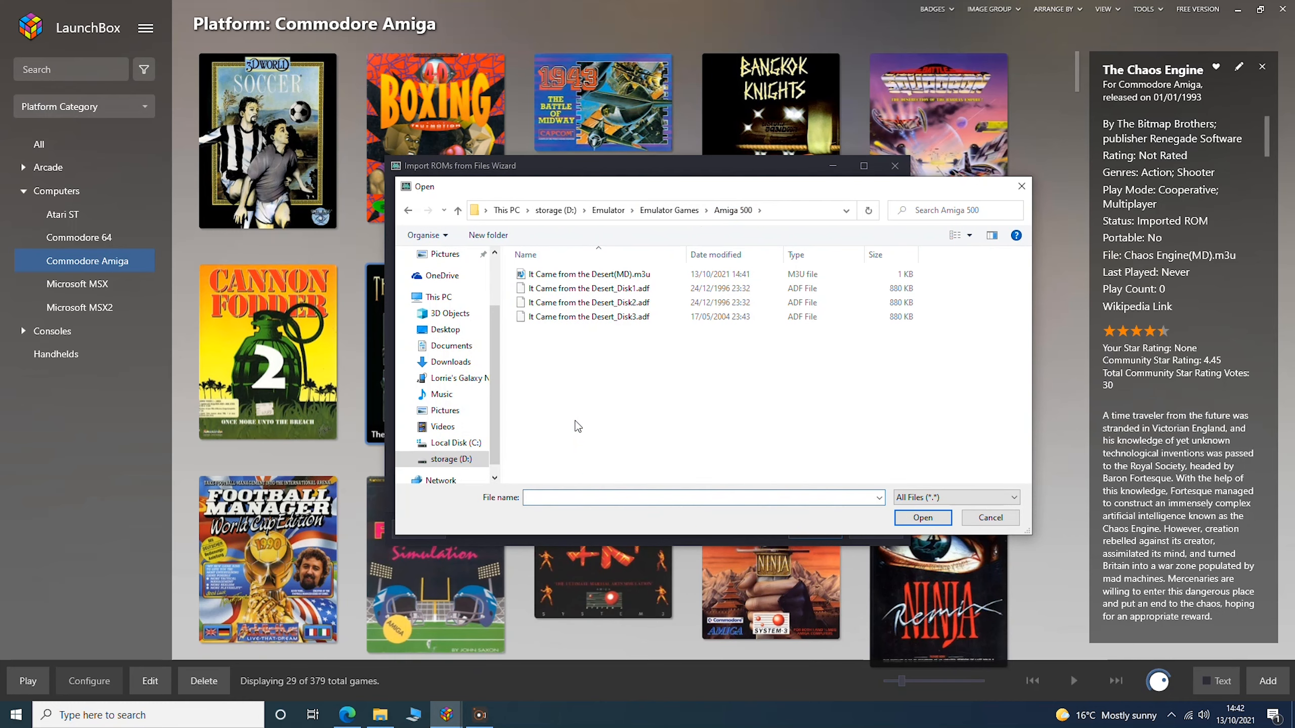
pyautogui.click(567, 274)
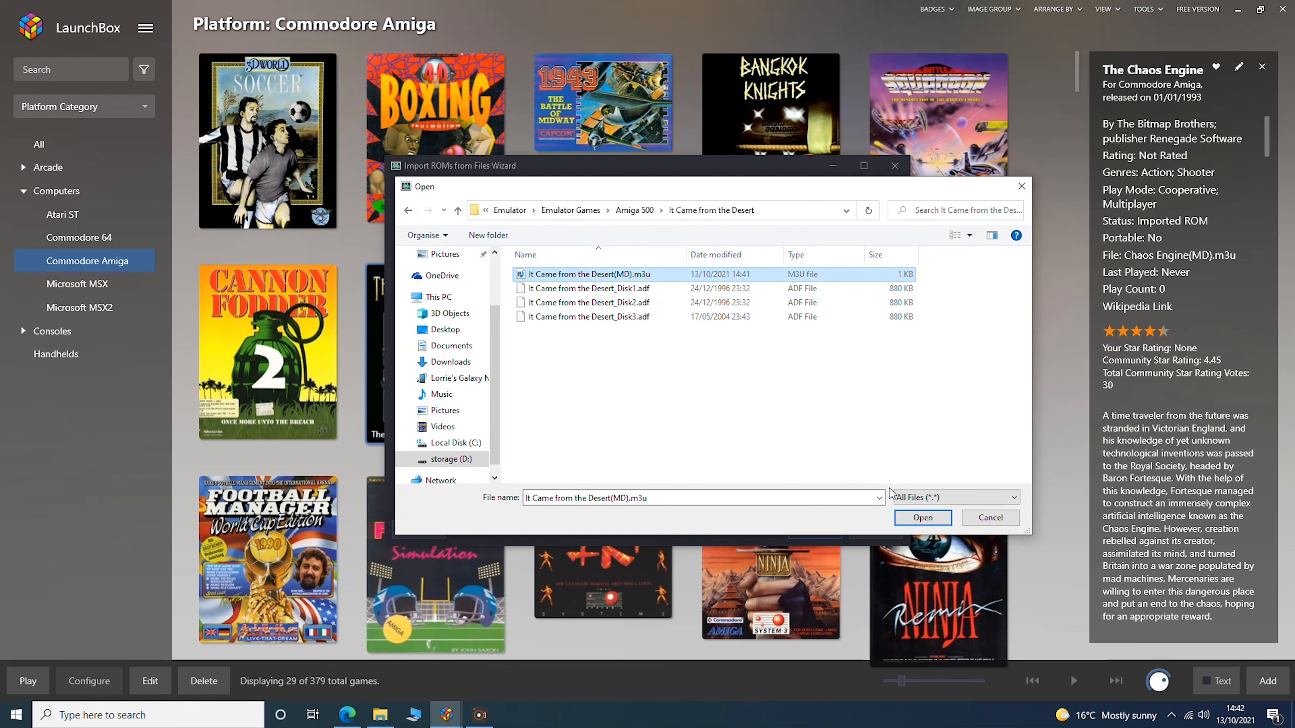
pyautogui.click(915, 519)
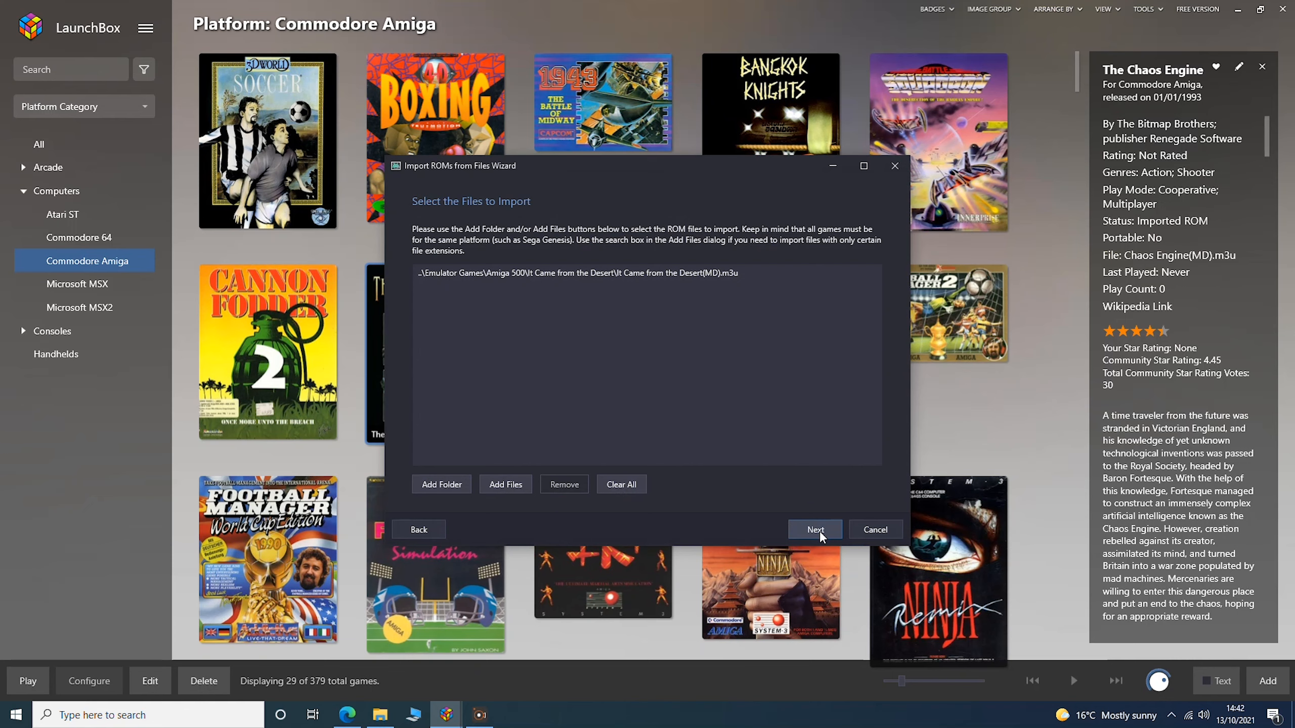
# Keep Commodore Amiga as the platform and Retroarch as the emulator for the import
pyautogui.click(820, 533)
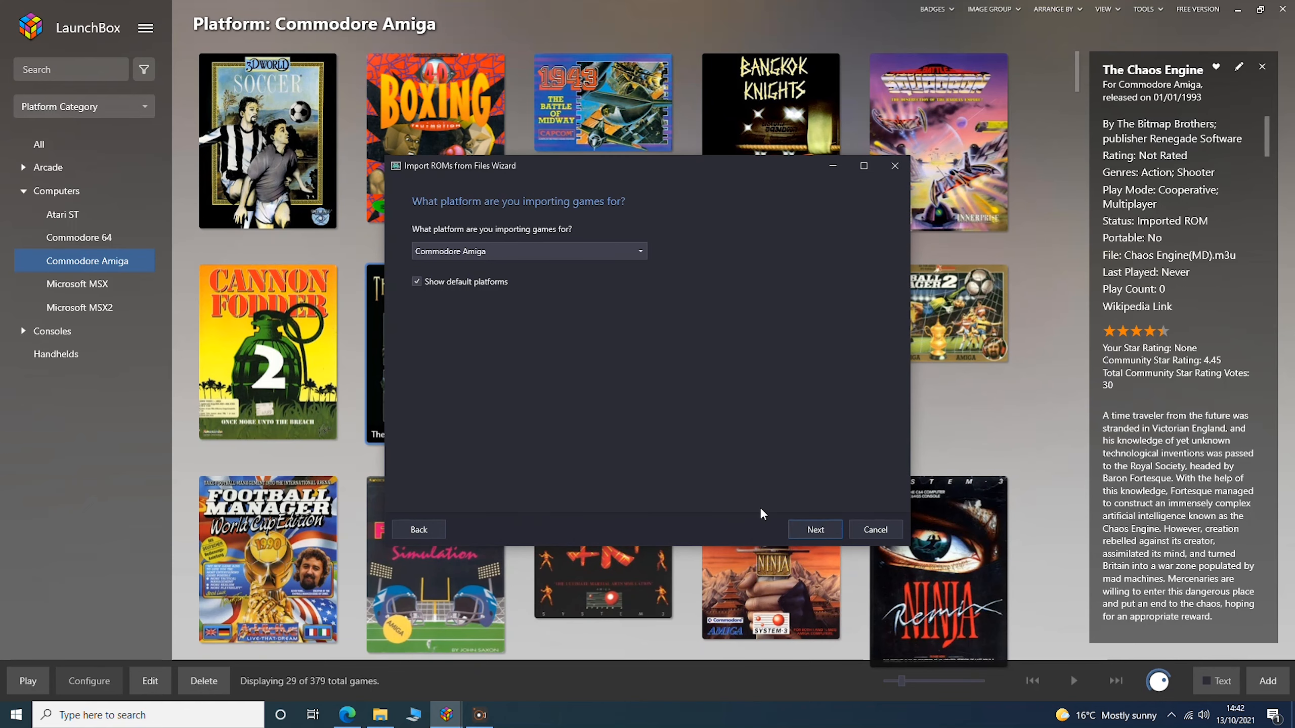
pyautogui.click(815, 530)
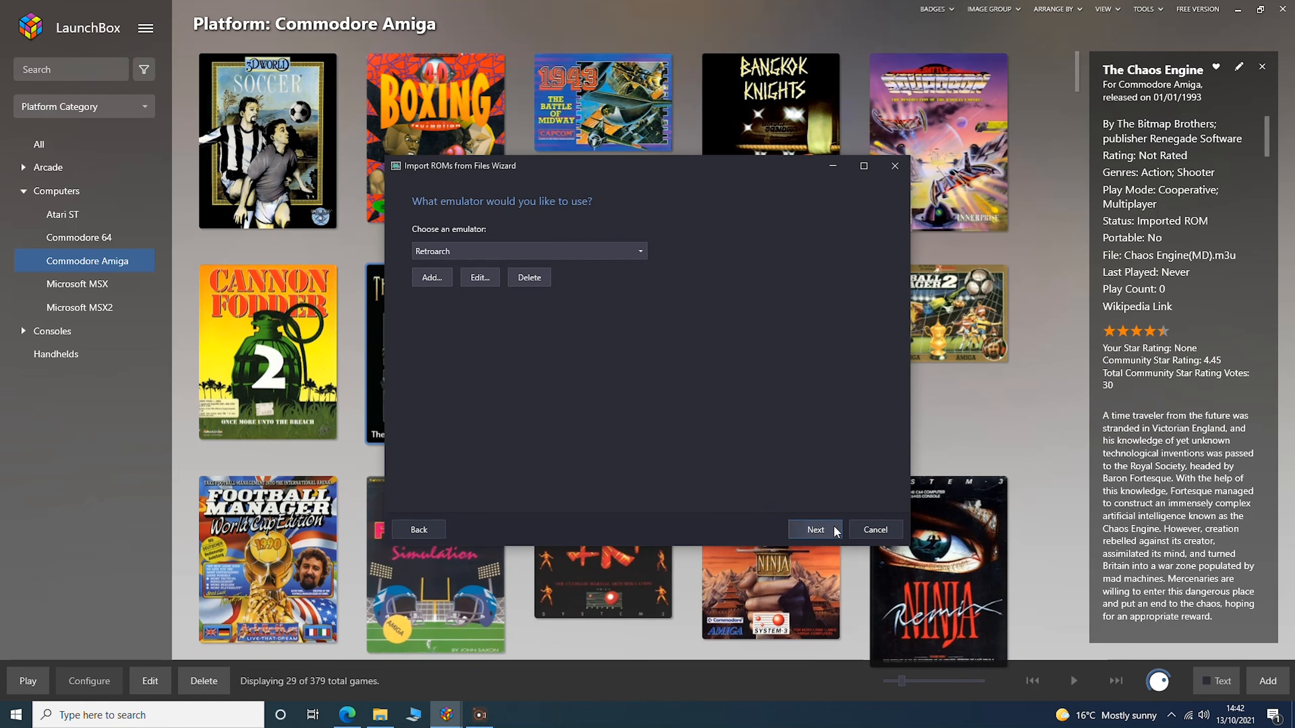
pyautogui.click(815, 530)
# Accept the local metadata search and the default custom options, and finish importing the game
pyautogui.click(534, 376)
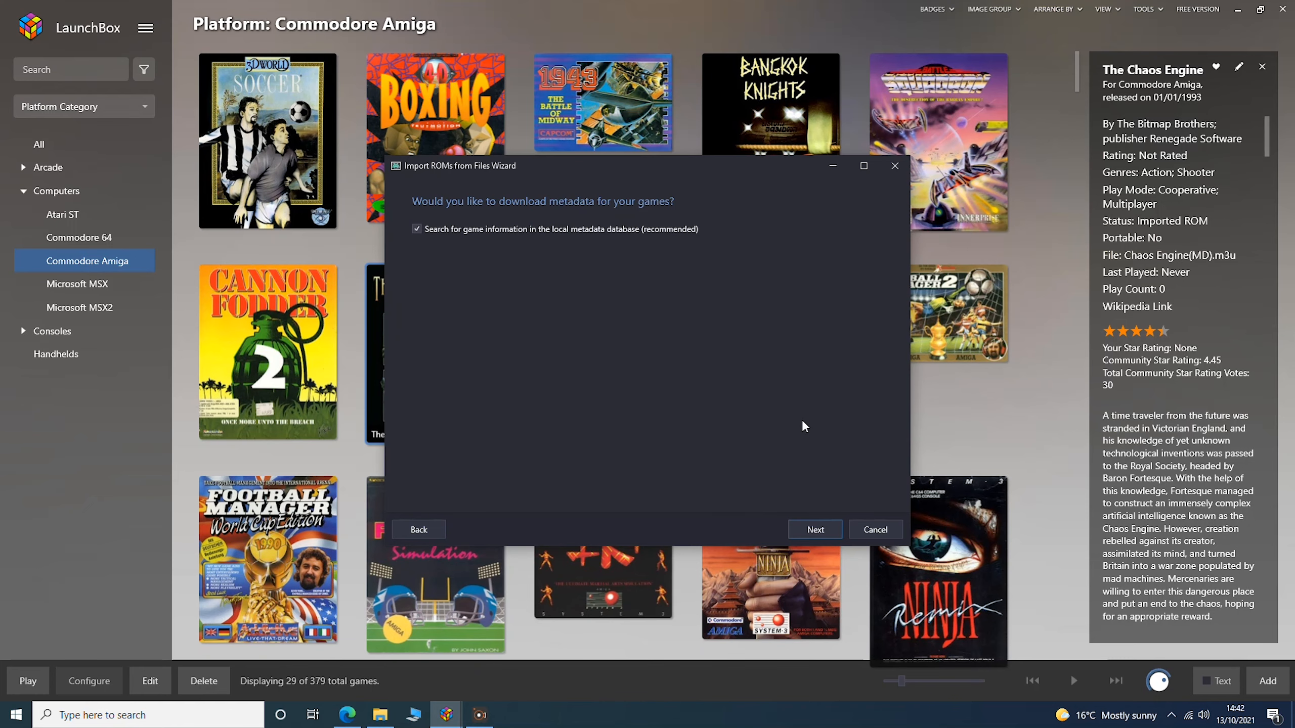
pyautogui.click(816, 531)
pyautogui.click(816, 530)
pyautogui.click(815, 531)
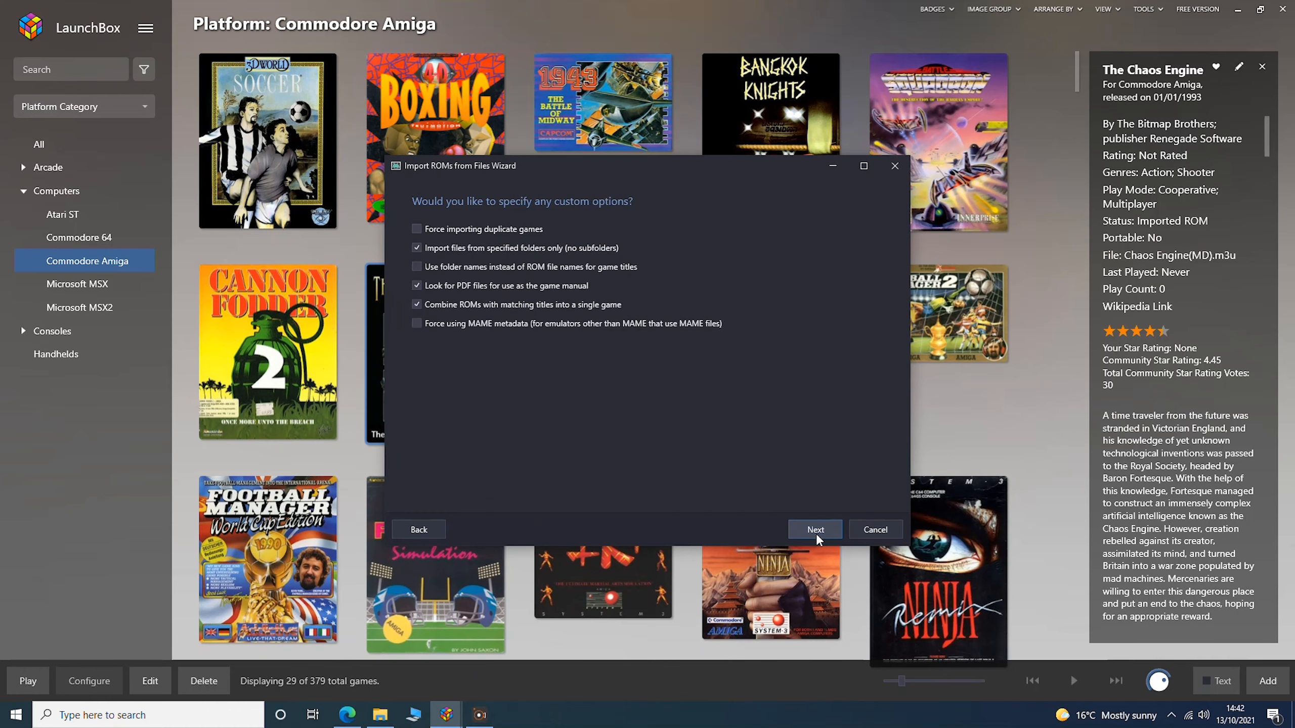
pyautogui.click(816, 530)
pyautogui.click(815, 531)
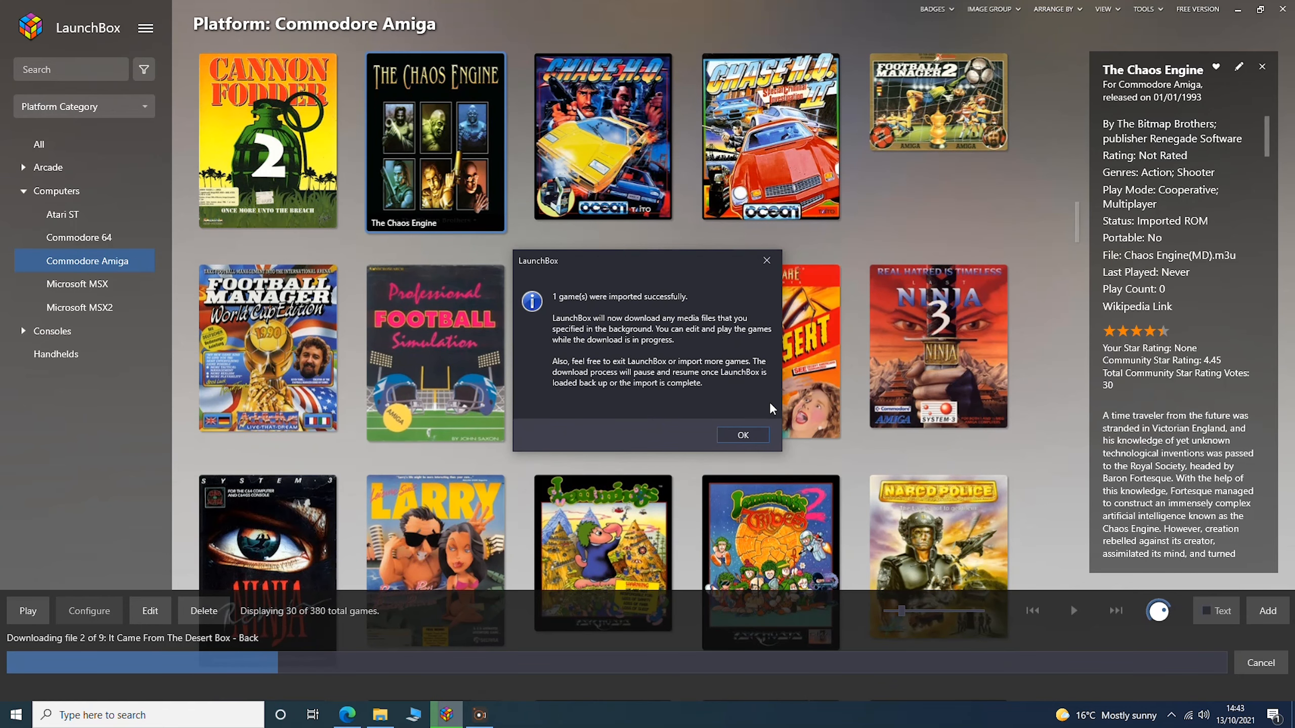
pyautogui.click(757, 443)
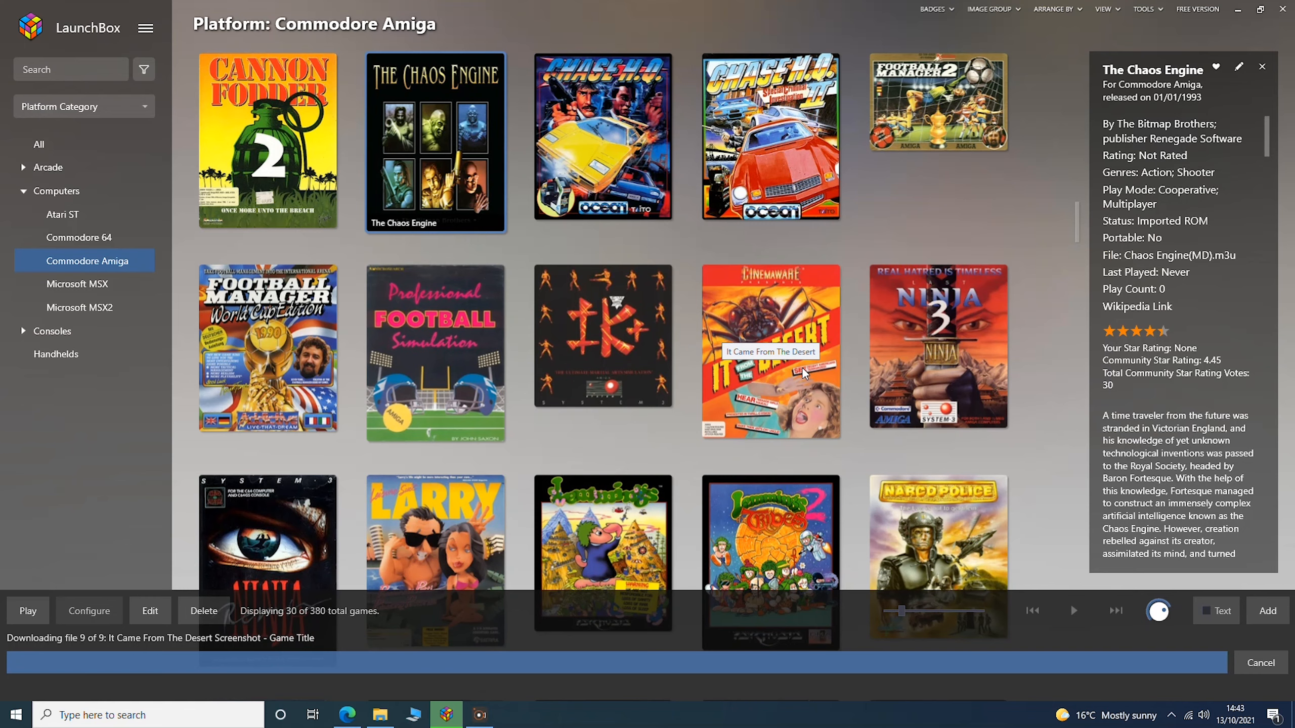
# Launch It Came From The Desert from the Commodore Amiga game list
pyautogui.click(736, 396)
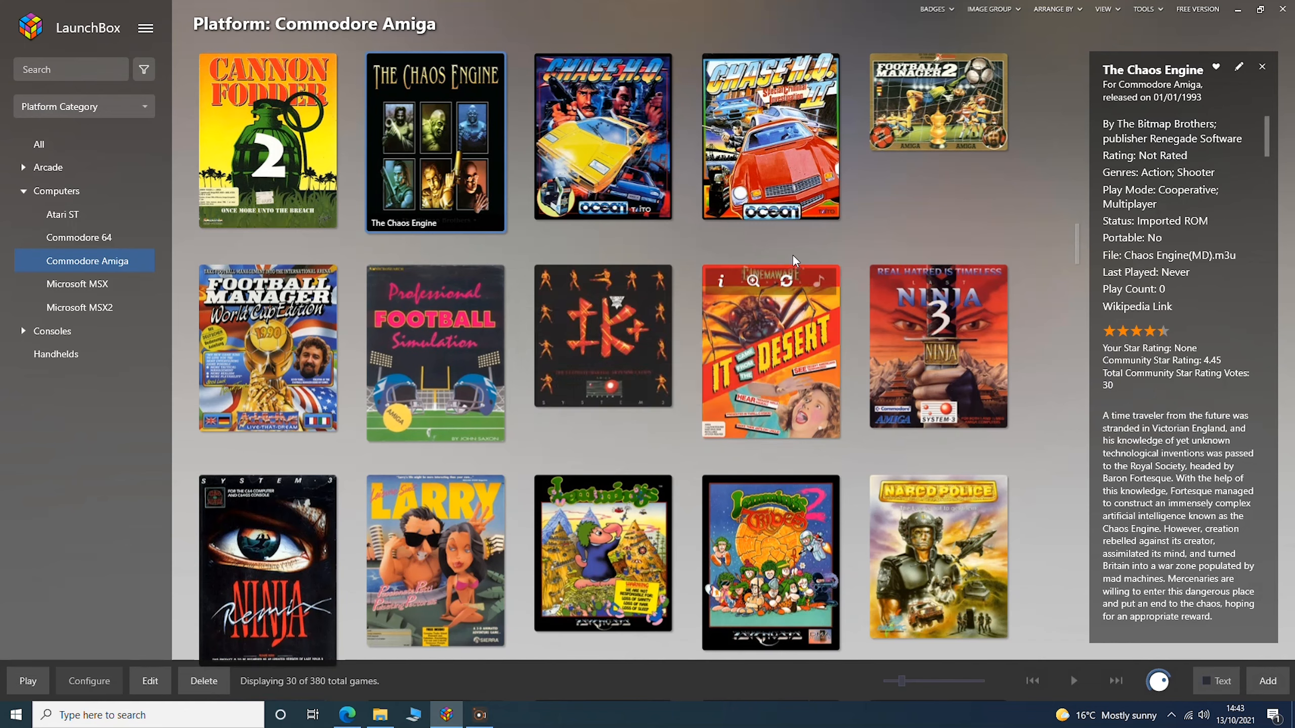
pyautogui.press('ctrl')
pyautogui.press('ctrl')
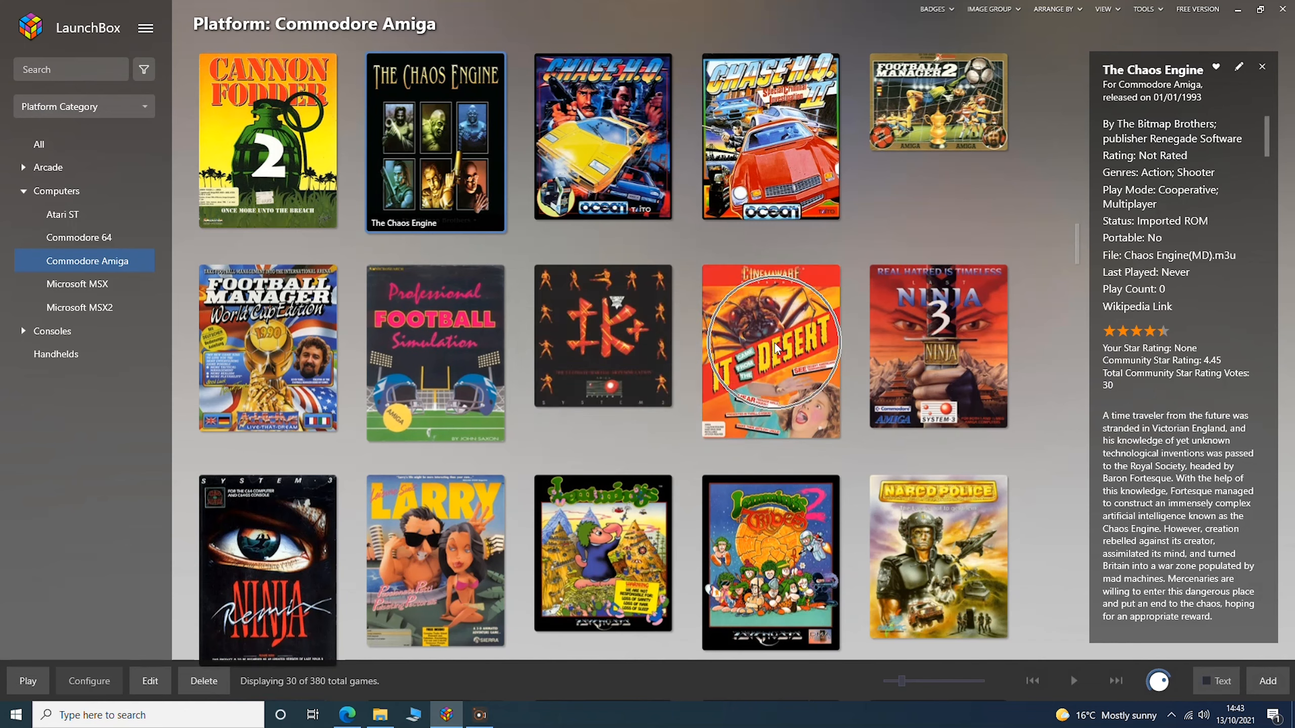
pyautogui.doubleClick(774, 347)
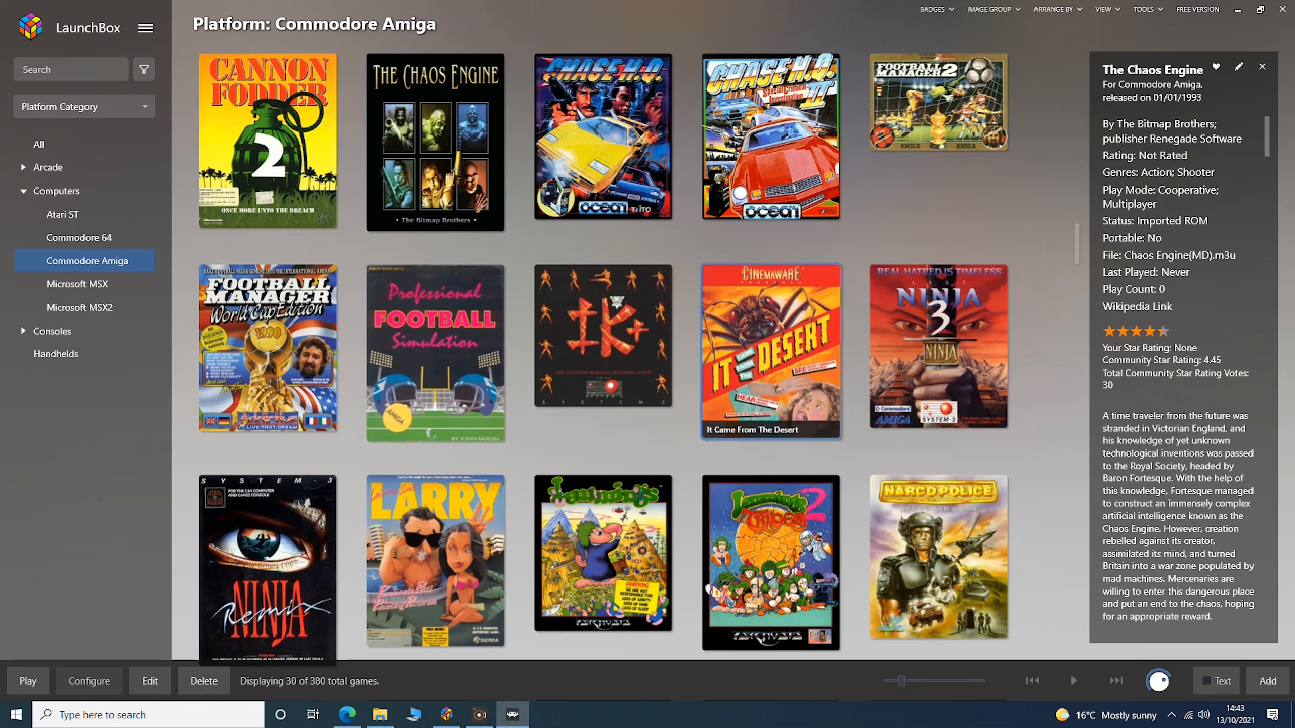